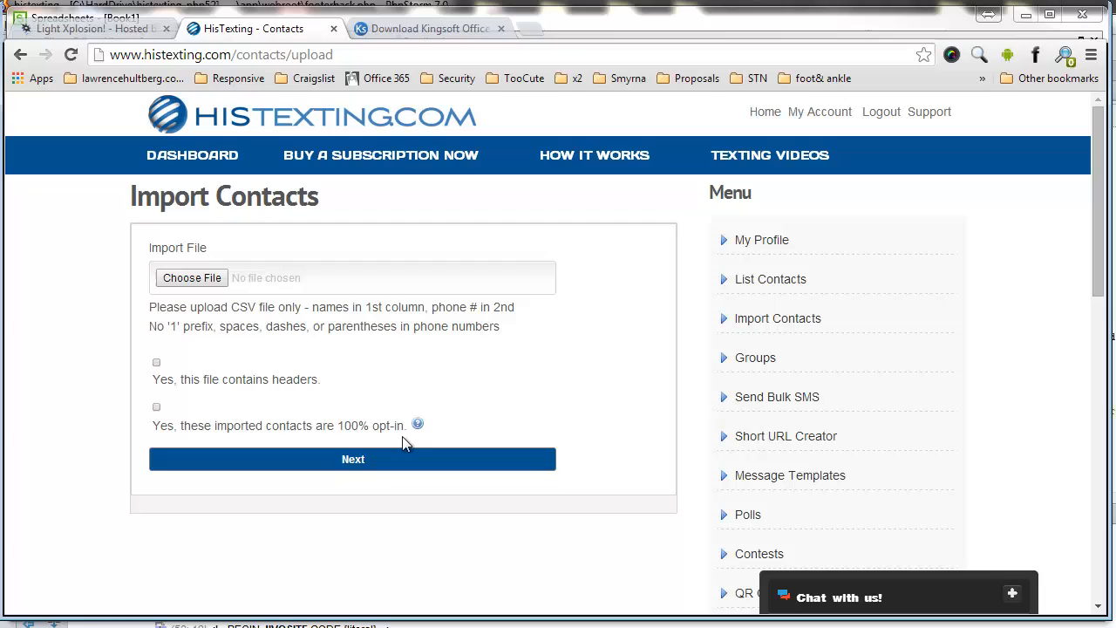
Step: Look over the HisTexting Import Contacts requirements, then bring up the Kingsoft Office download tab
left_click(279, 612)
key("alt+Tab")
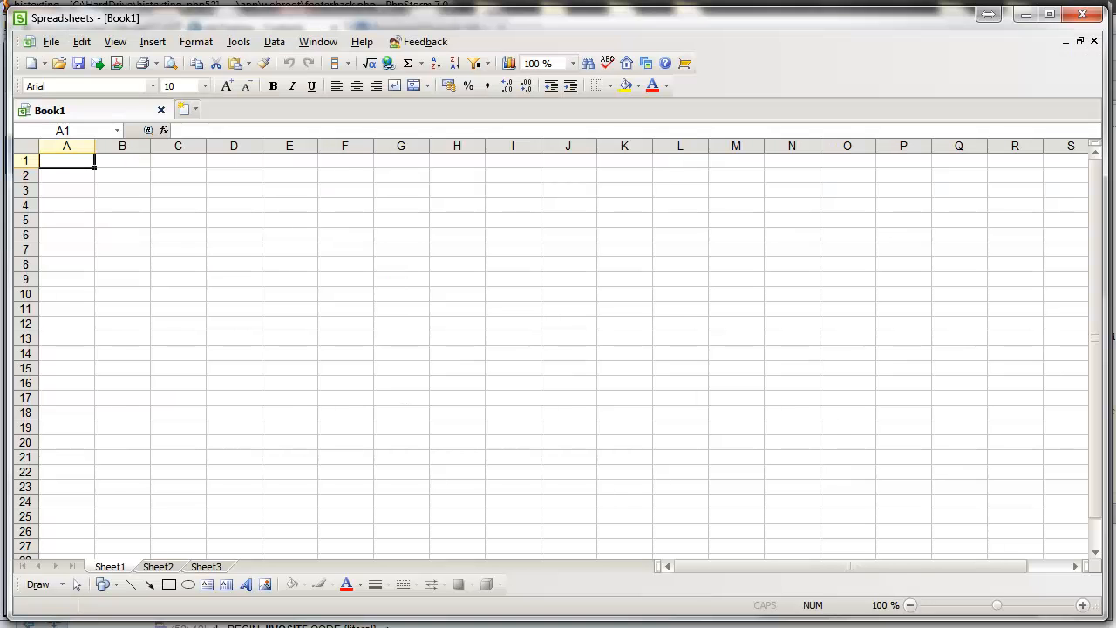
left_click(279, 612)
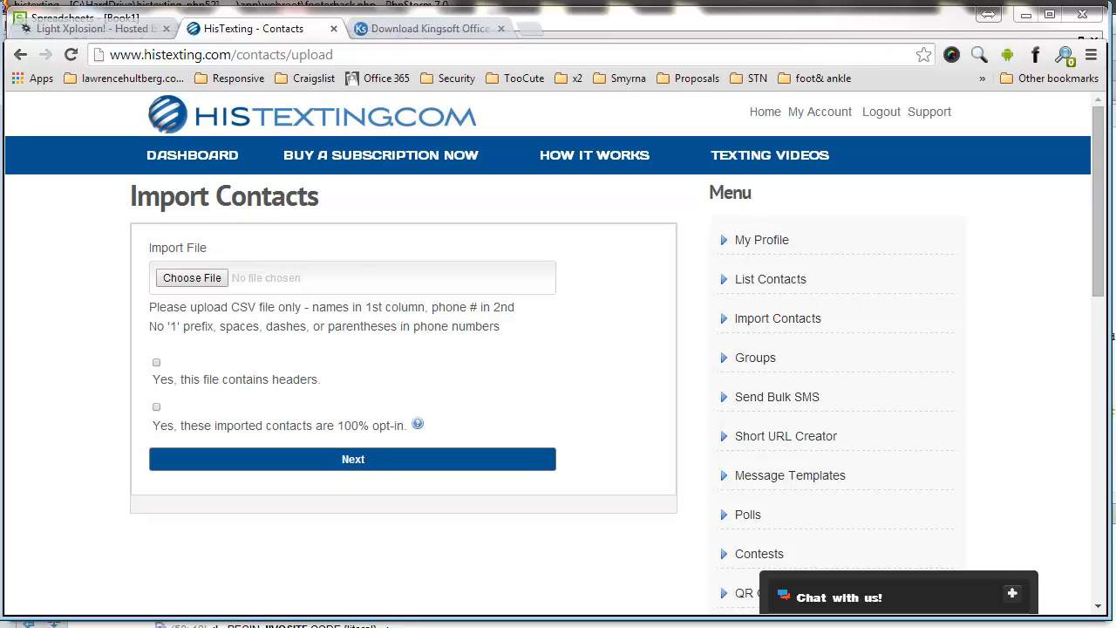
left_click(388, 32)
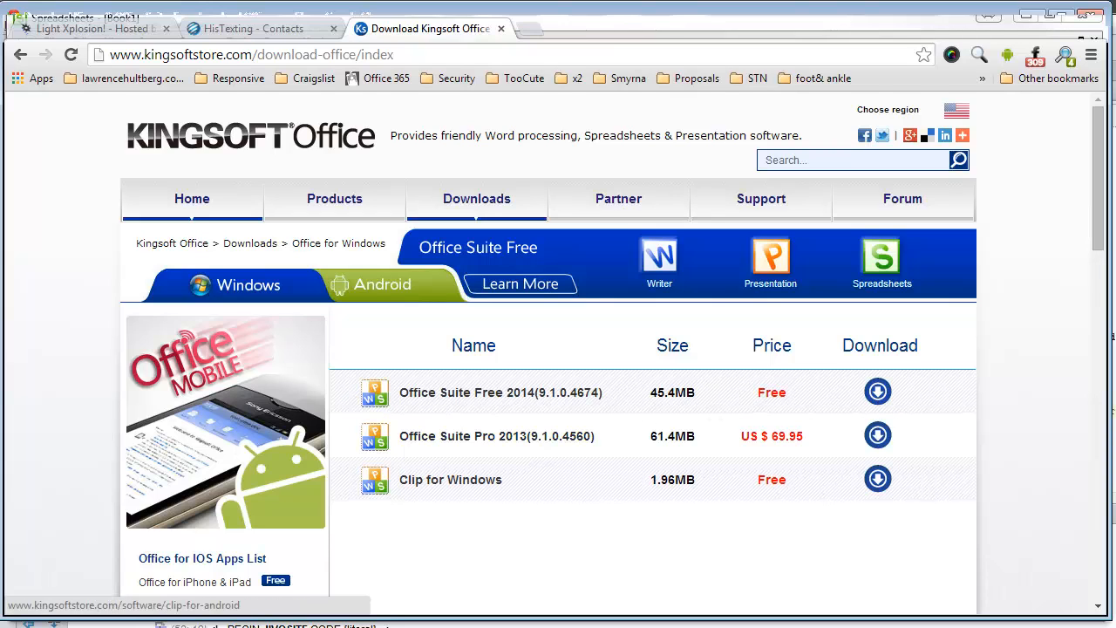
Step: Switch from the Kingsoft download page back to the empty Book1 workbook
key("alt+Tab")
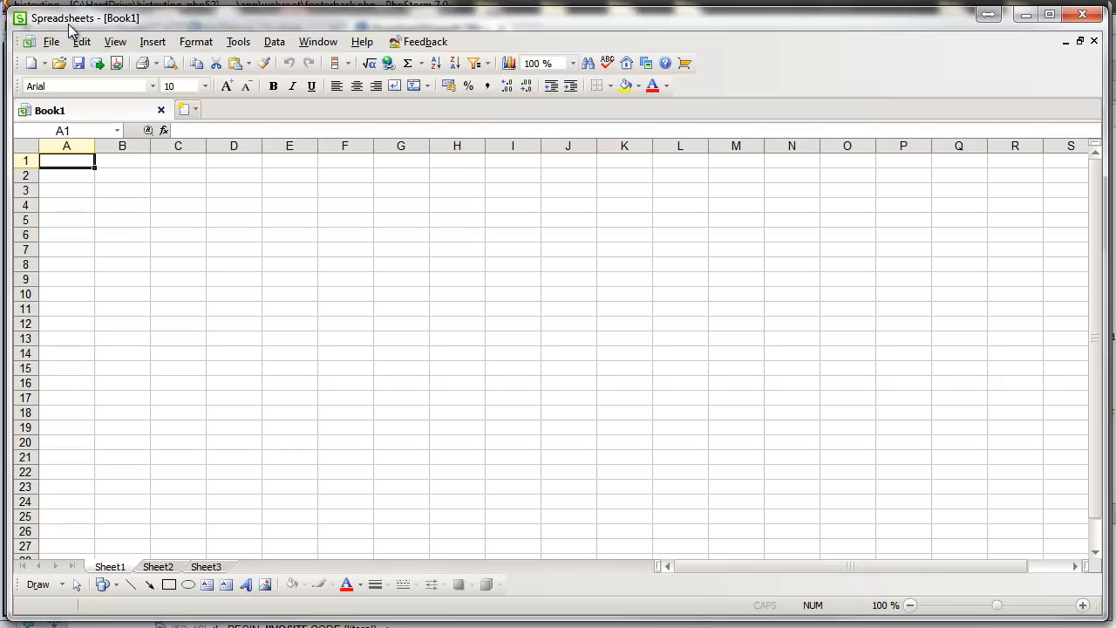
Step: Make B1 the active cell in Book1, then bring up the browser window previews
left_click(143, 167)
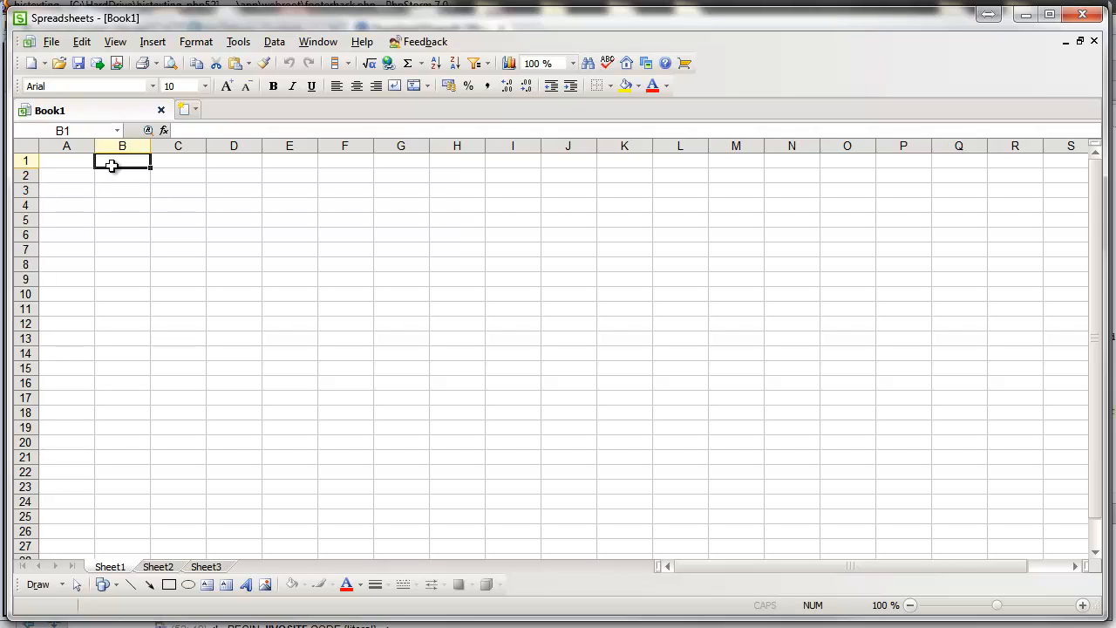
left_click(205, 626)
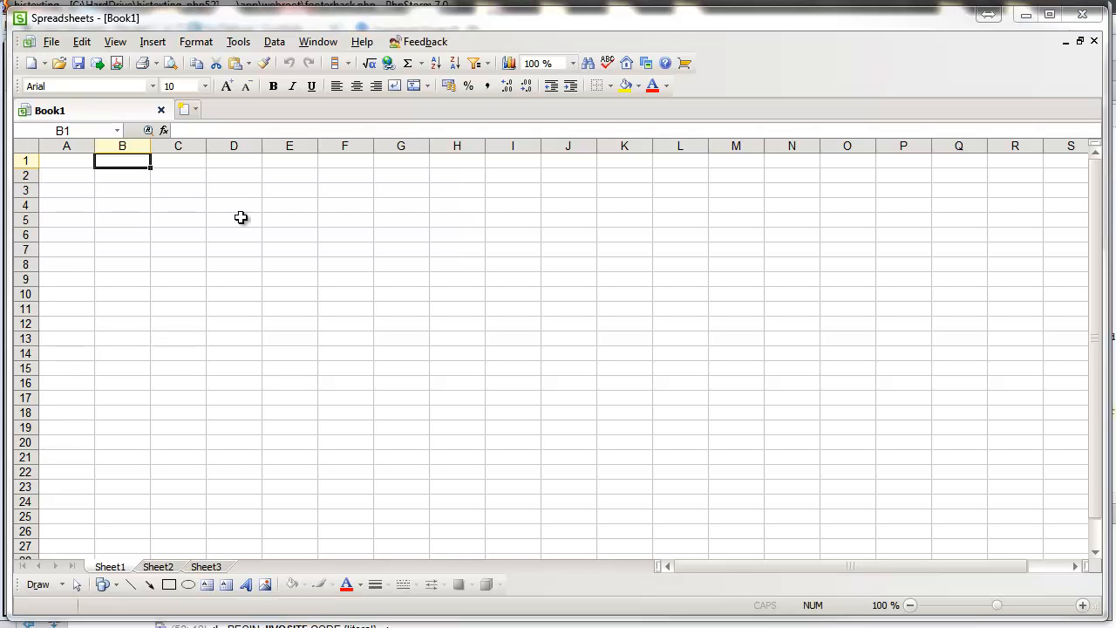
Step: Go to the HisTexting Contacts tab and highlight 'CSV' in the upload instructions
left_click(279, 615)
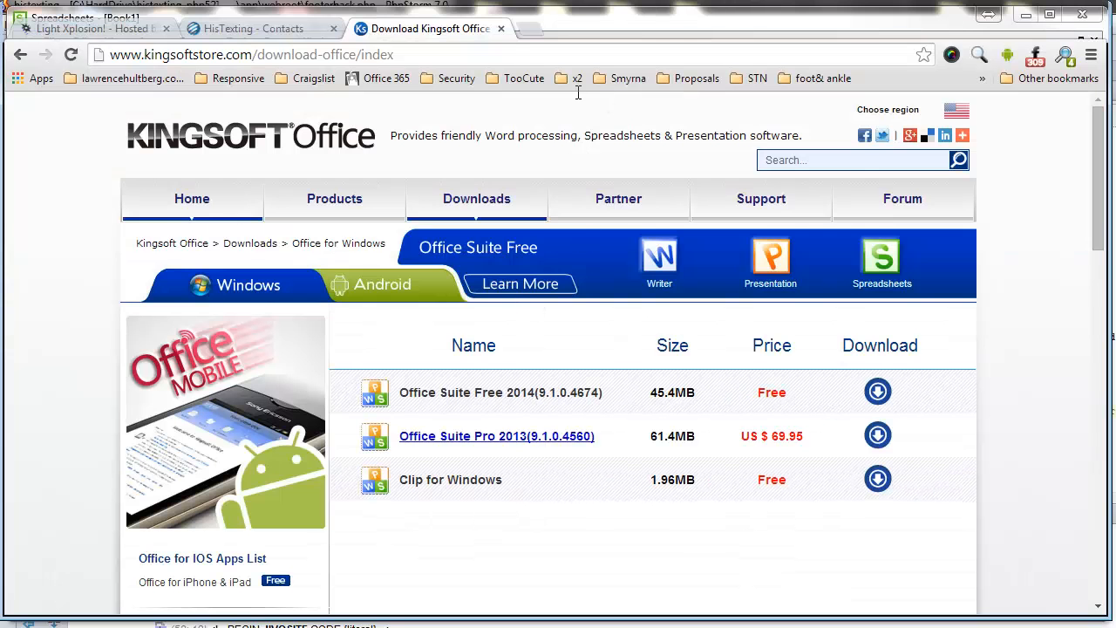
left_click(277, 32)
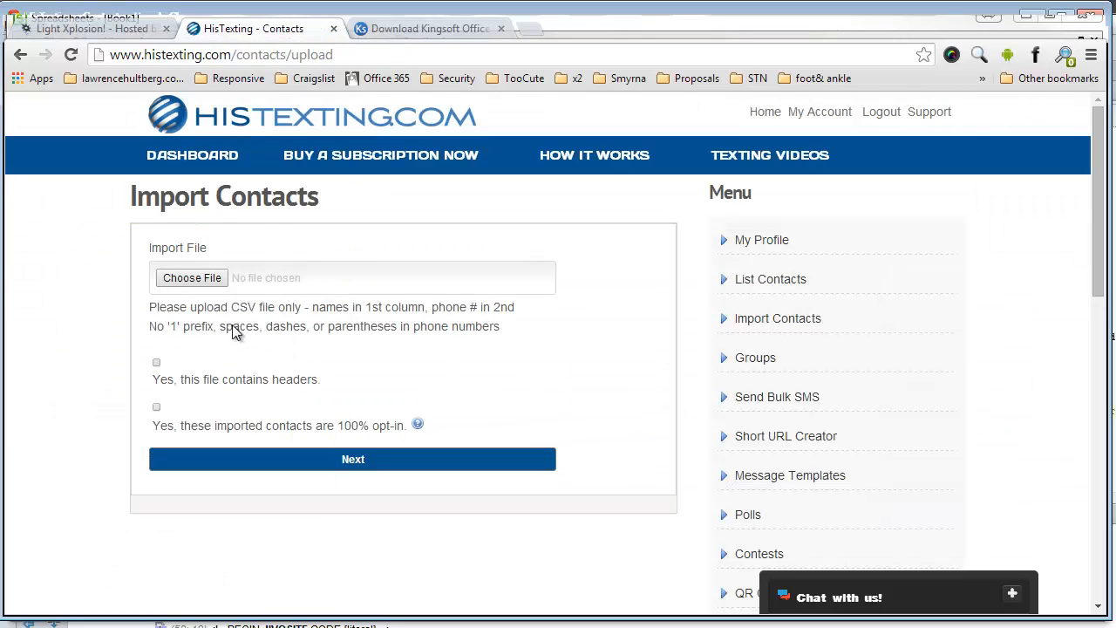
left_click_drag(232, 311, 260, 314)
left_click(244, 316)
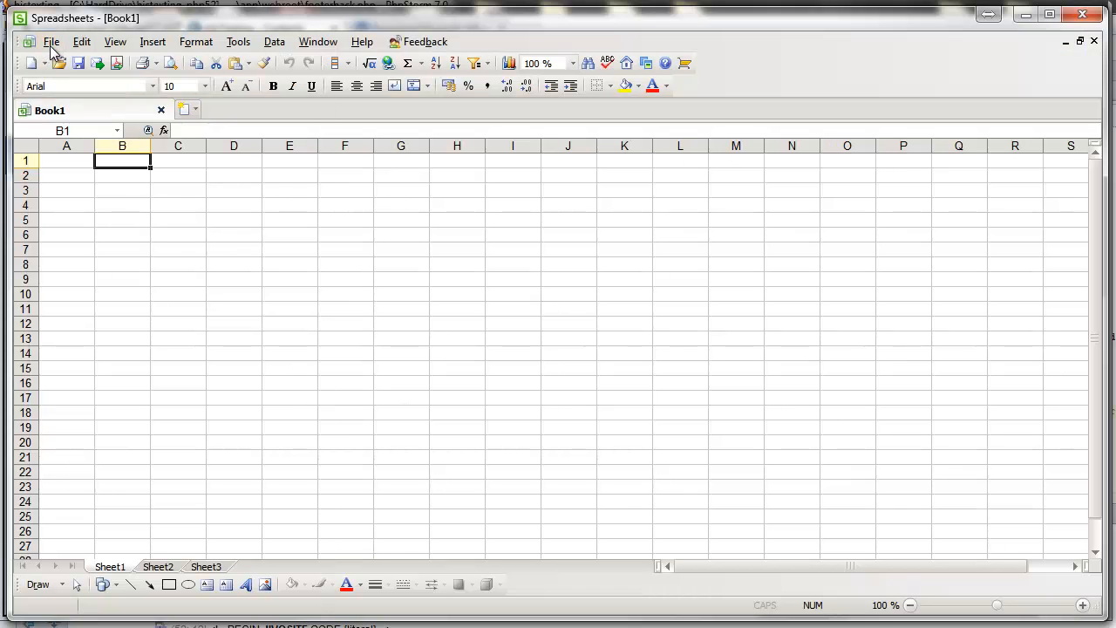
left_click(49, 43)
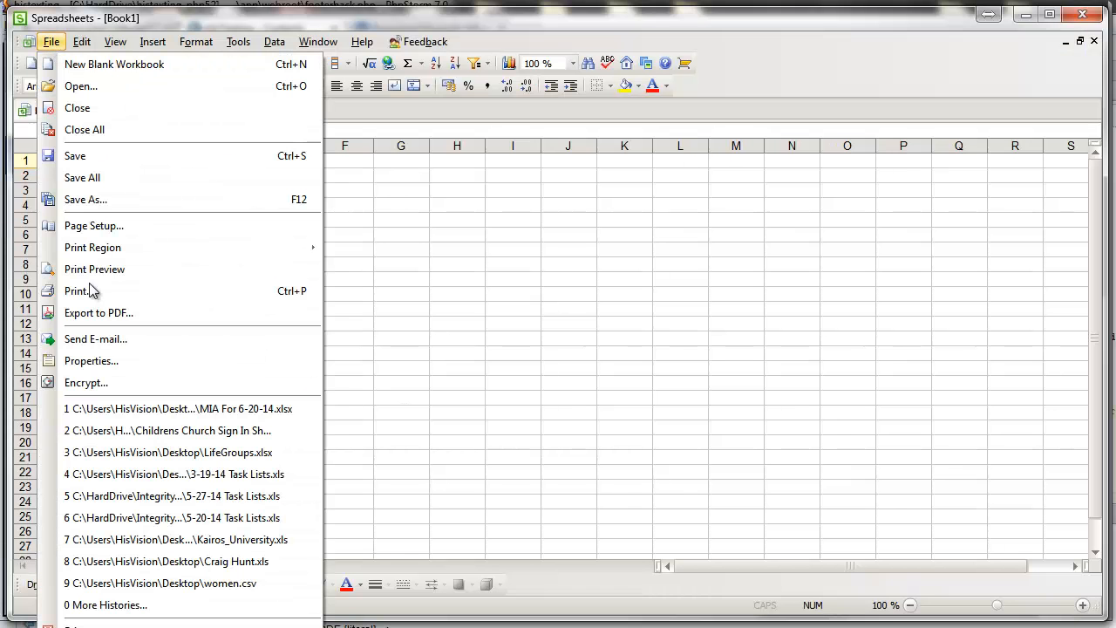
left_click(116, 200)
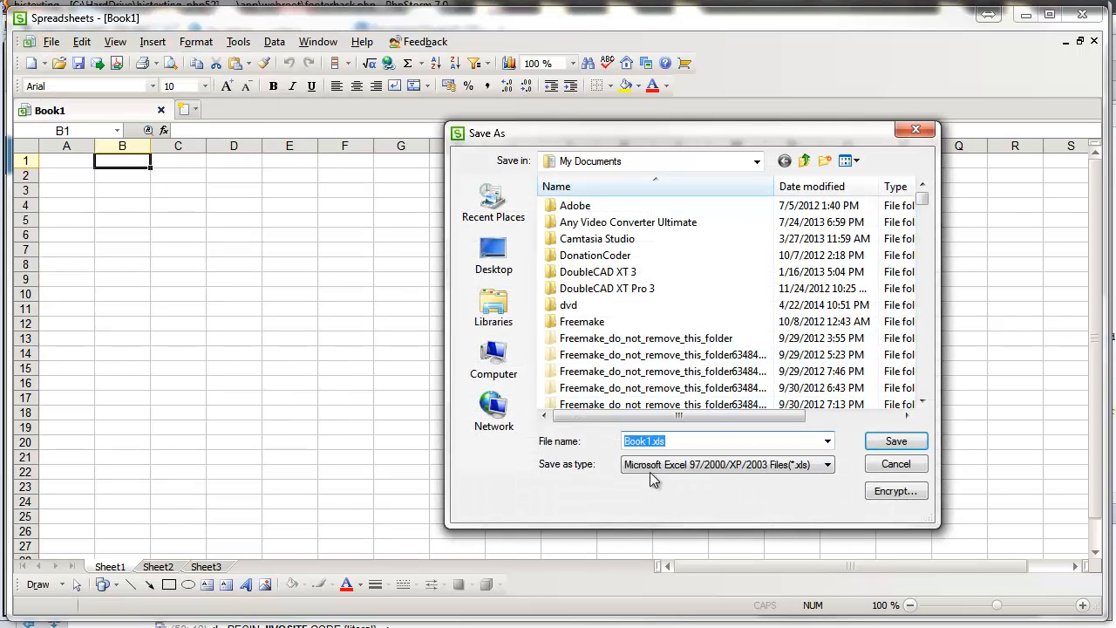
left_click(667, 469)
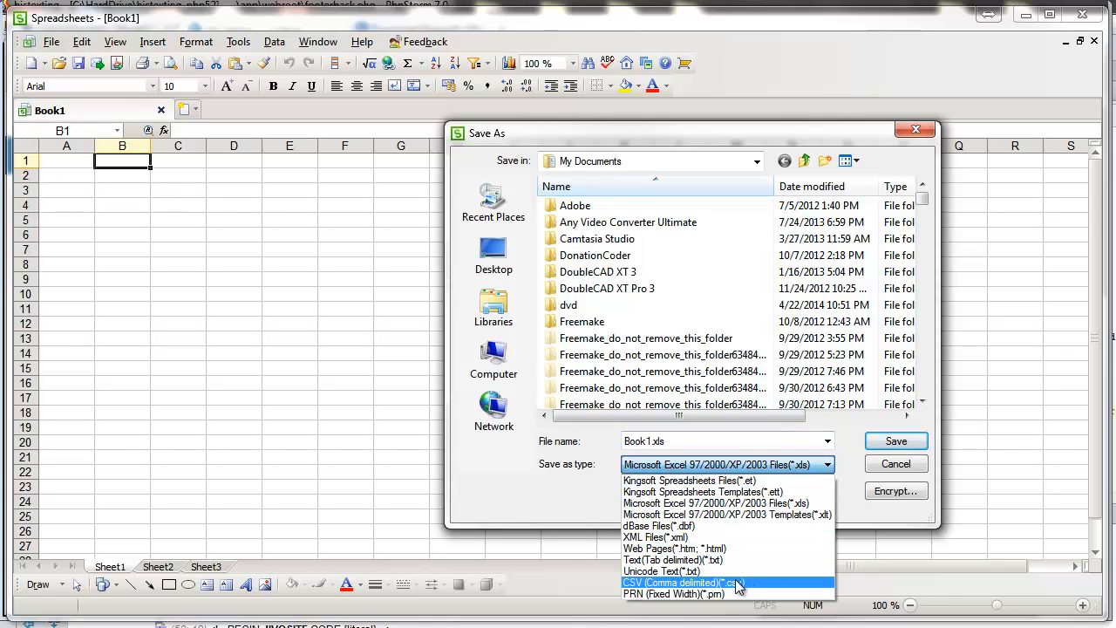
left_click(855, 441)
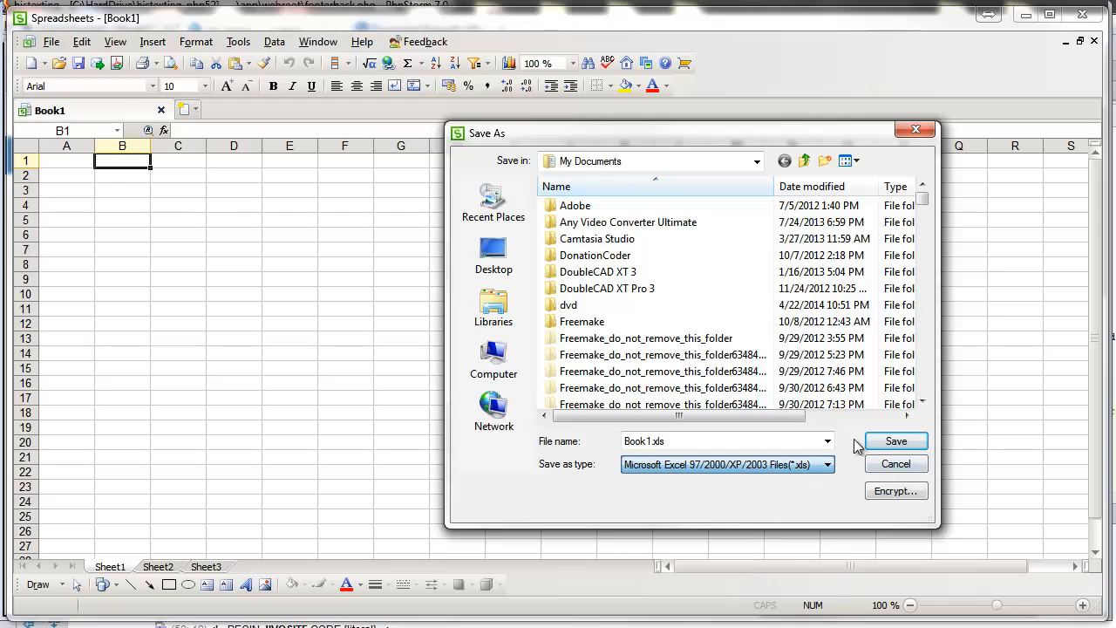
left_click(908, 463)
left_click(403, 309)
left_click(77, 164)
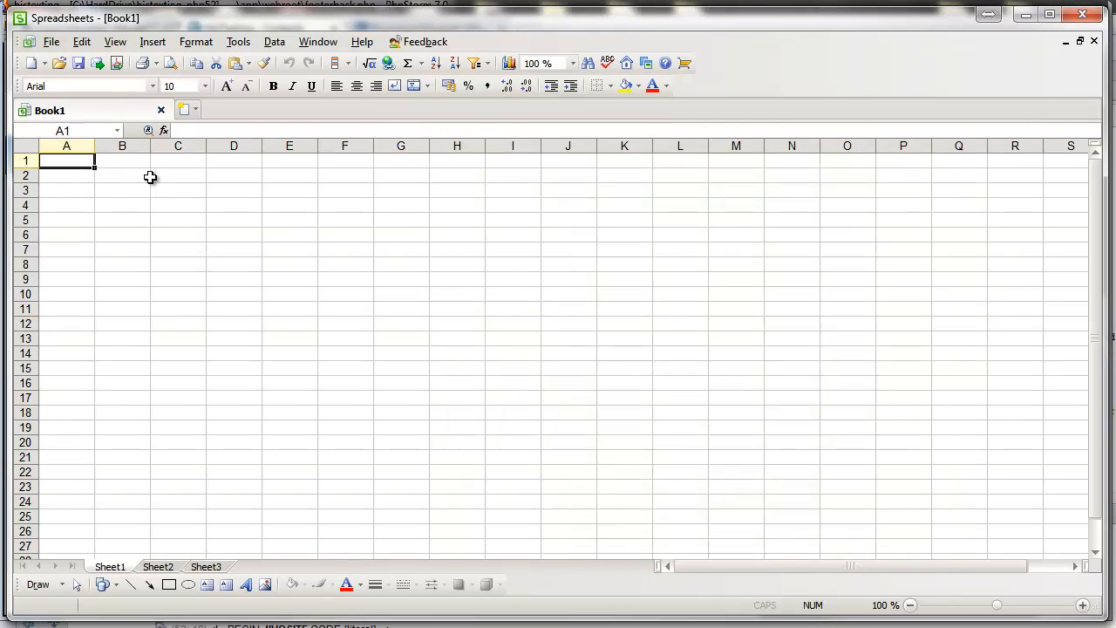
Step: Delete column B from Sheet1
left_click_drag(122, 162, 122, 325)
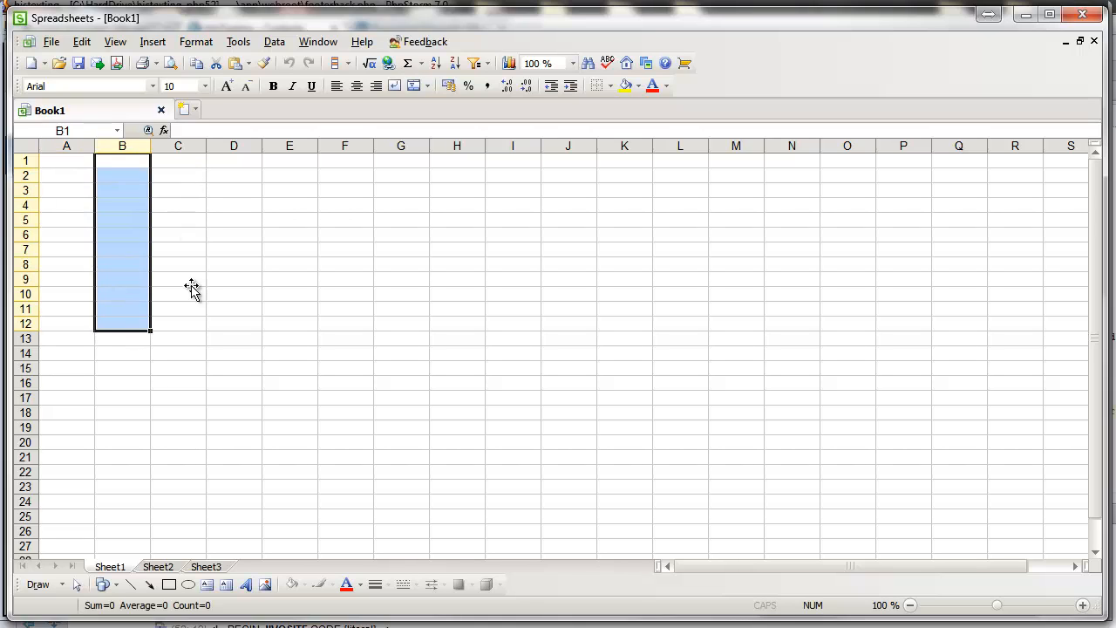
left_click(122, 146)
right_click(137, 147)
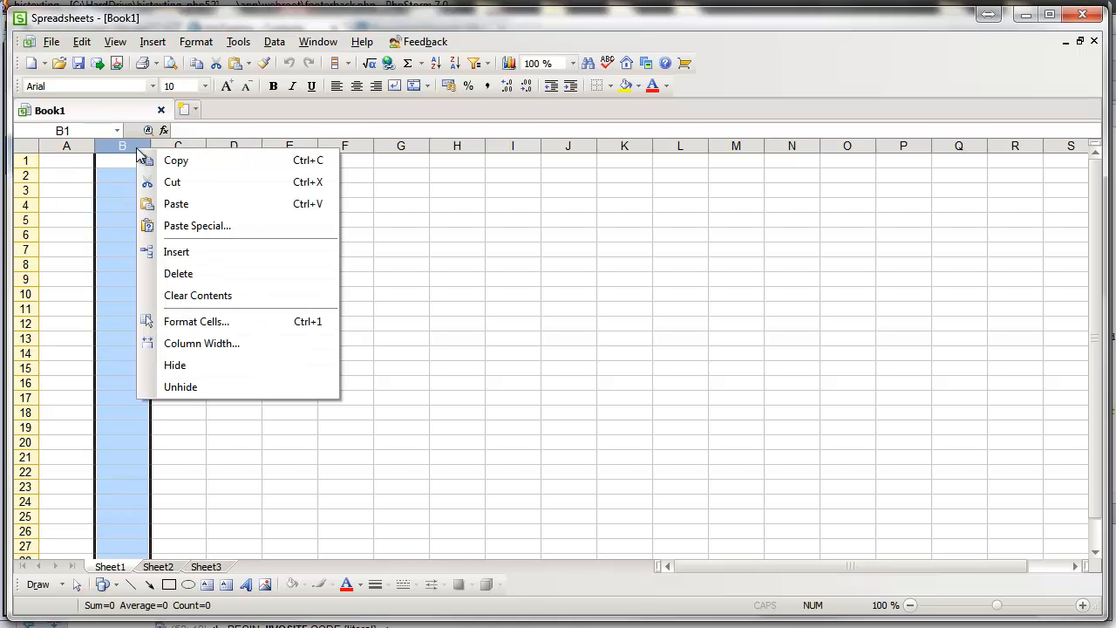
left_click(206, 273)
Step: Enter the headings PHone, Email and Address in cells A1 to C1
left_click(87, 161)
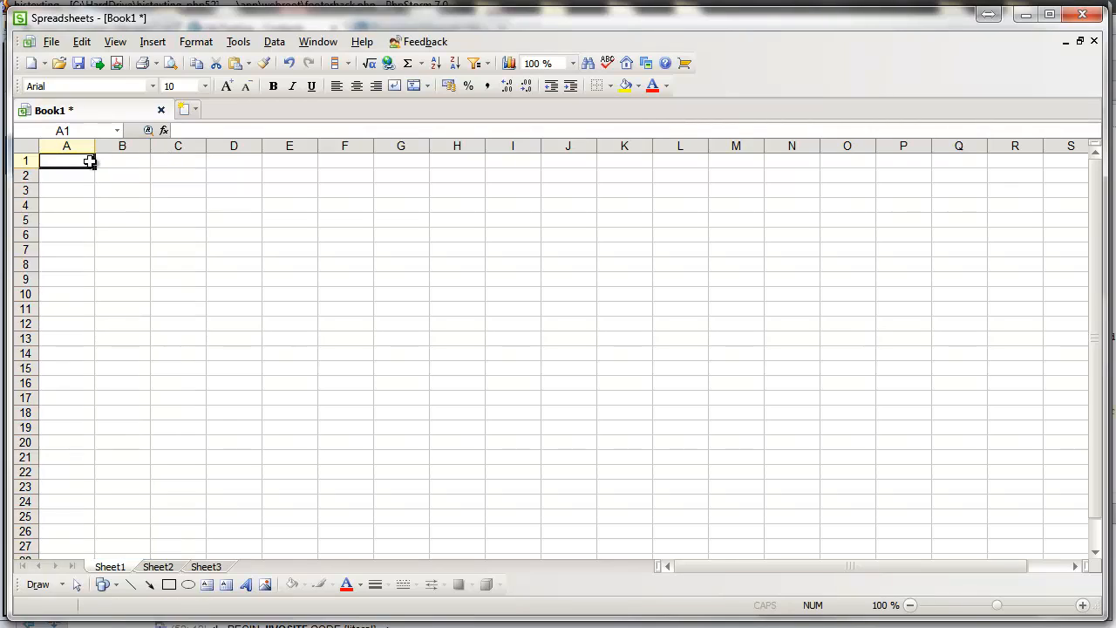
type("PHone")
key("Tab")
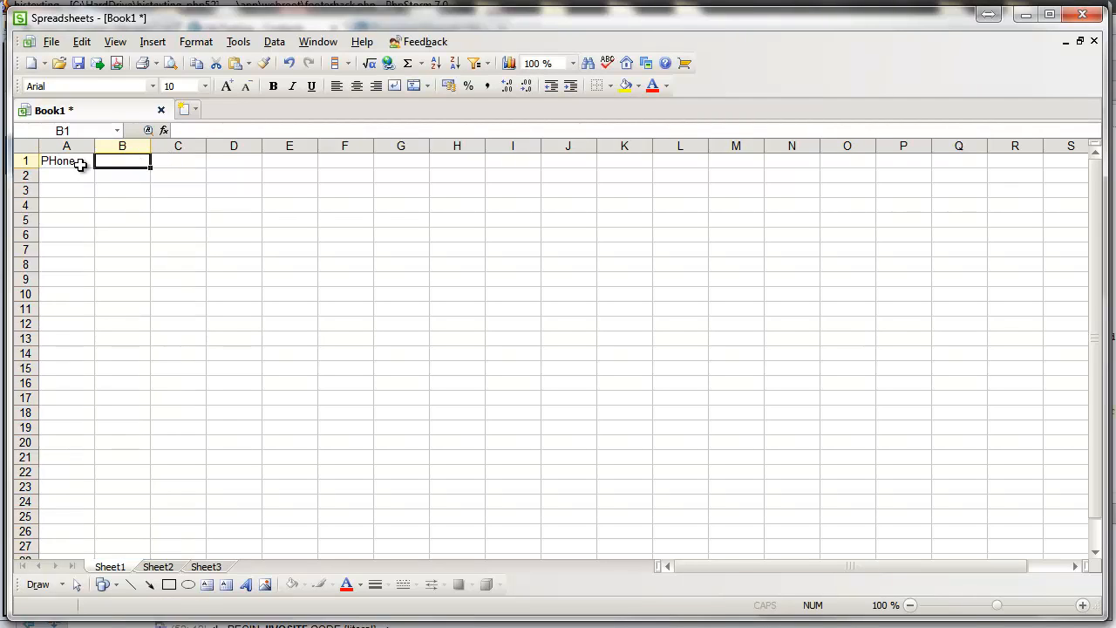
type("Email")
key("Tab")
type("Adddr")
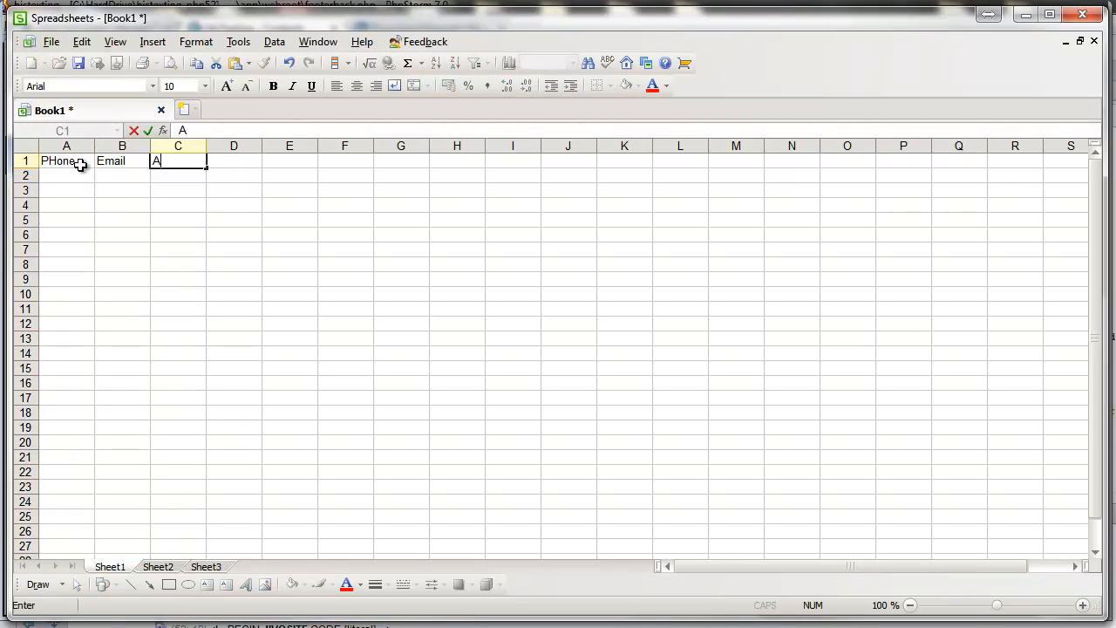
key("BackSpace")
key("BackSpace")
key("BackSpace")
type("dress")
key("Tab")
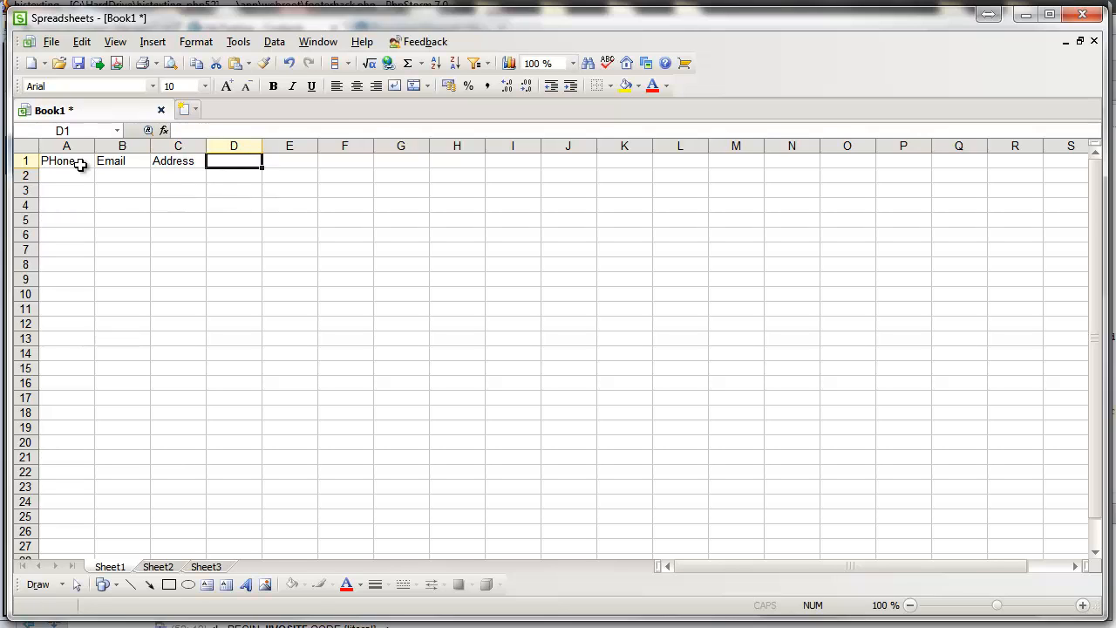
Step: Add the headings Married, Facebook and Counseling in cells D1 to F1
type("M")
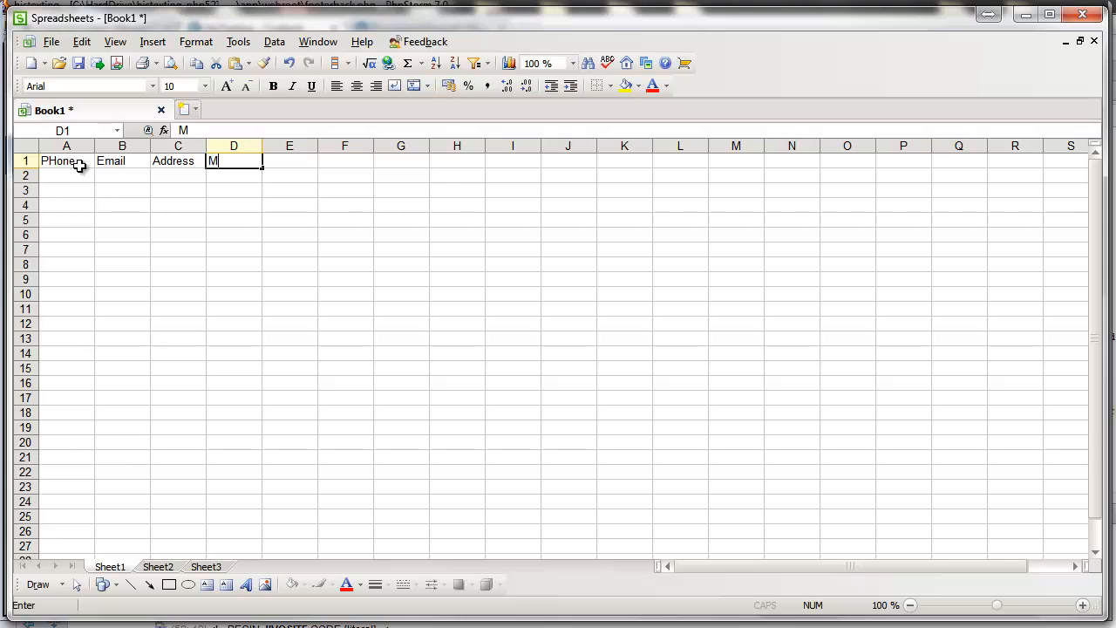
type("arried")
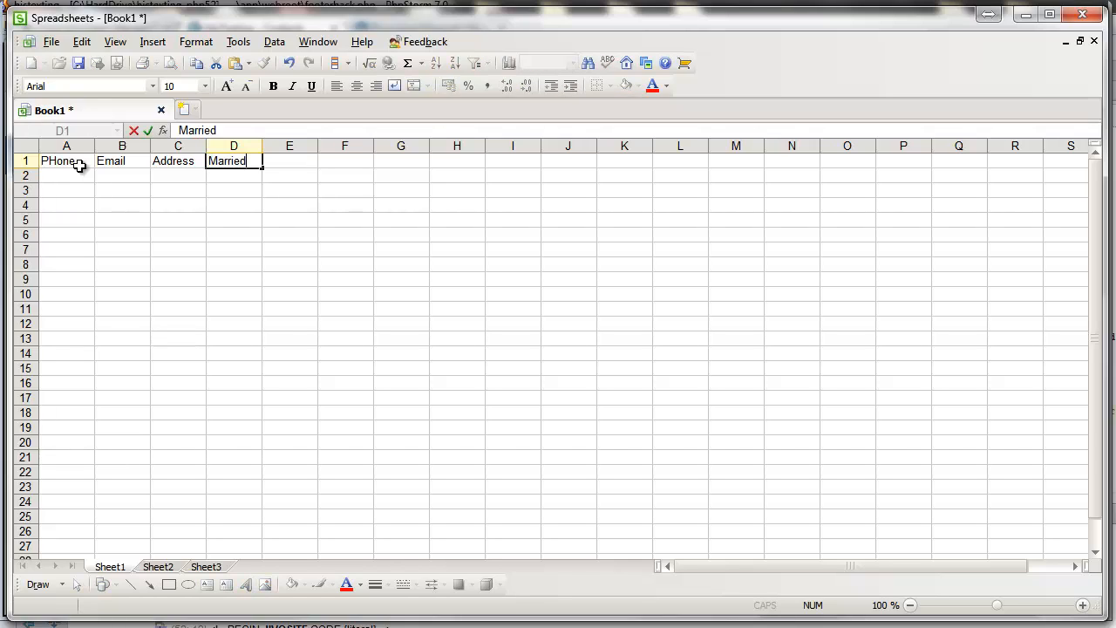
key("Tab")
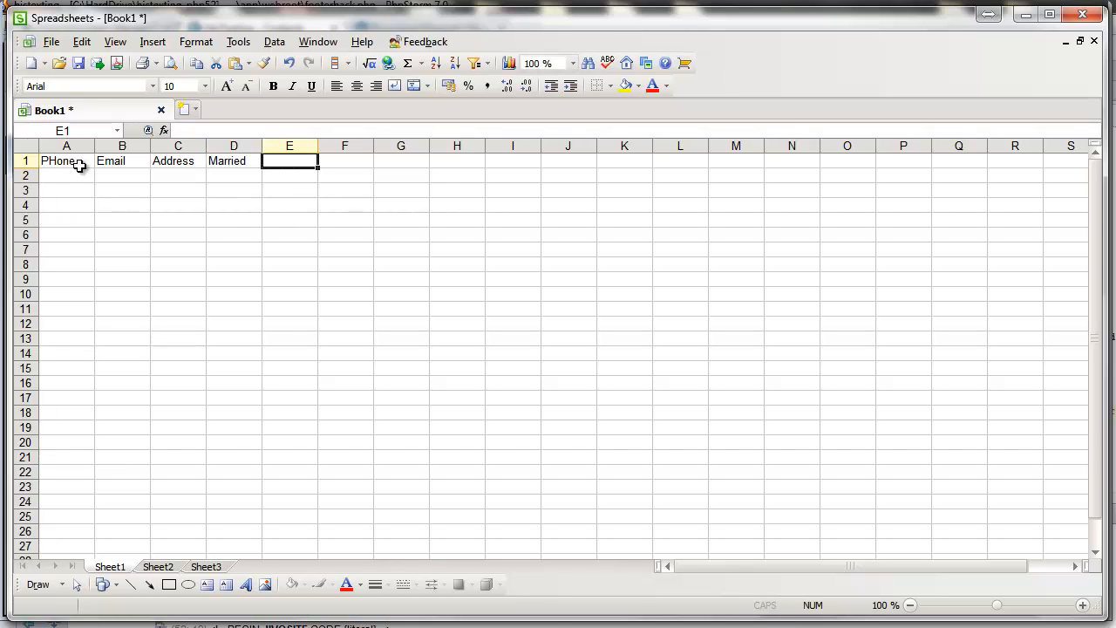
type("Facebook")
key("Tab")
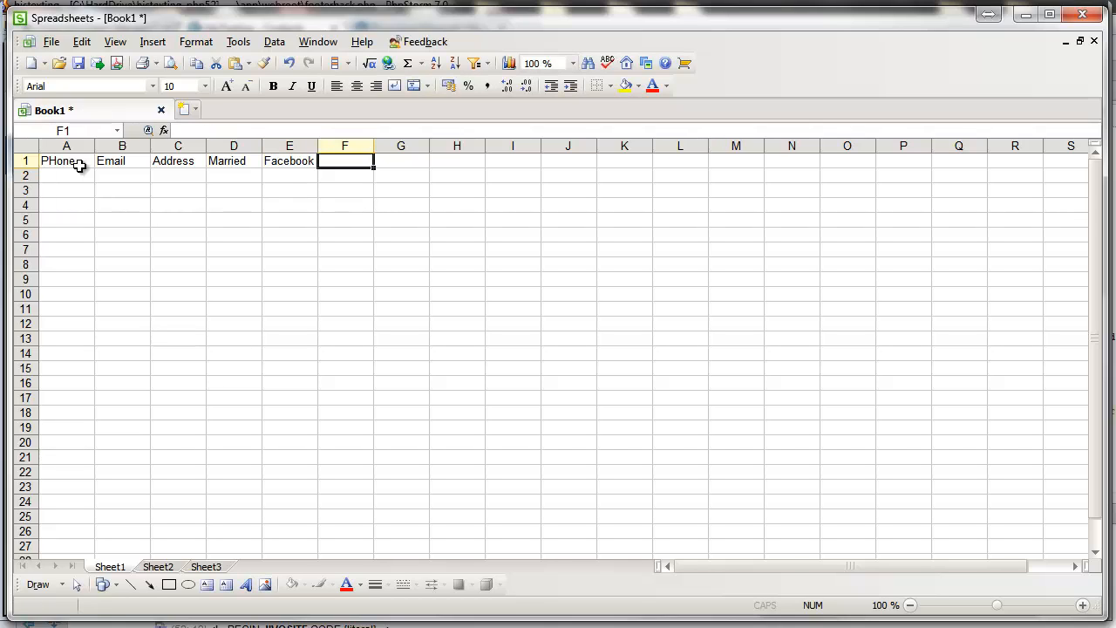
type("Counseli")
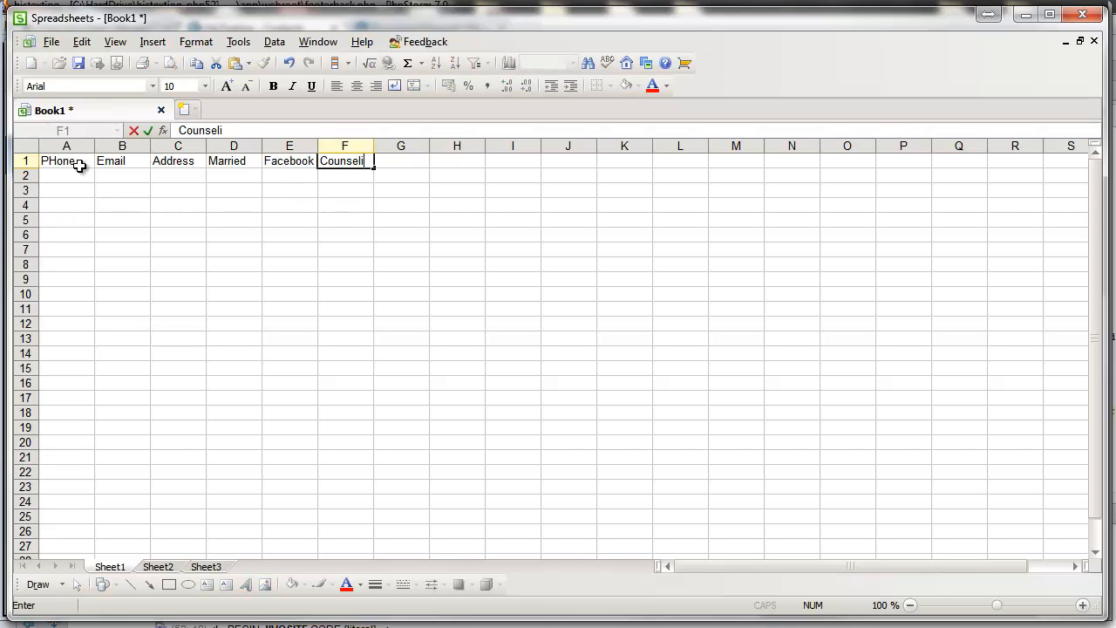
type("ng")
left_click_drag(189, 186, 192, 383)
left_click(228, 323)
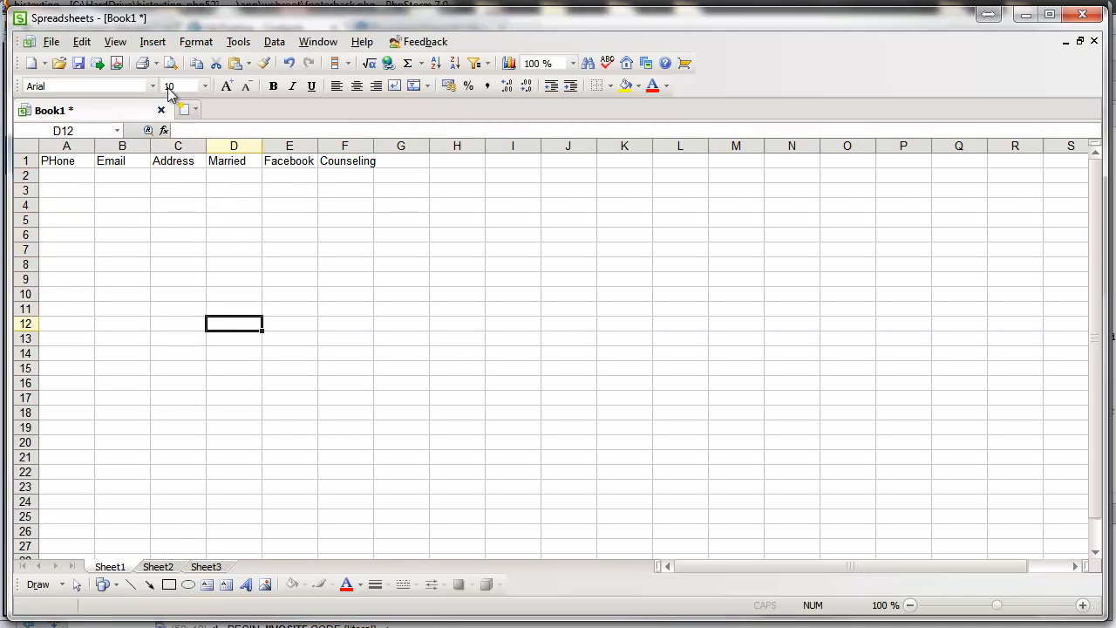
left_click(52, 41)
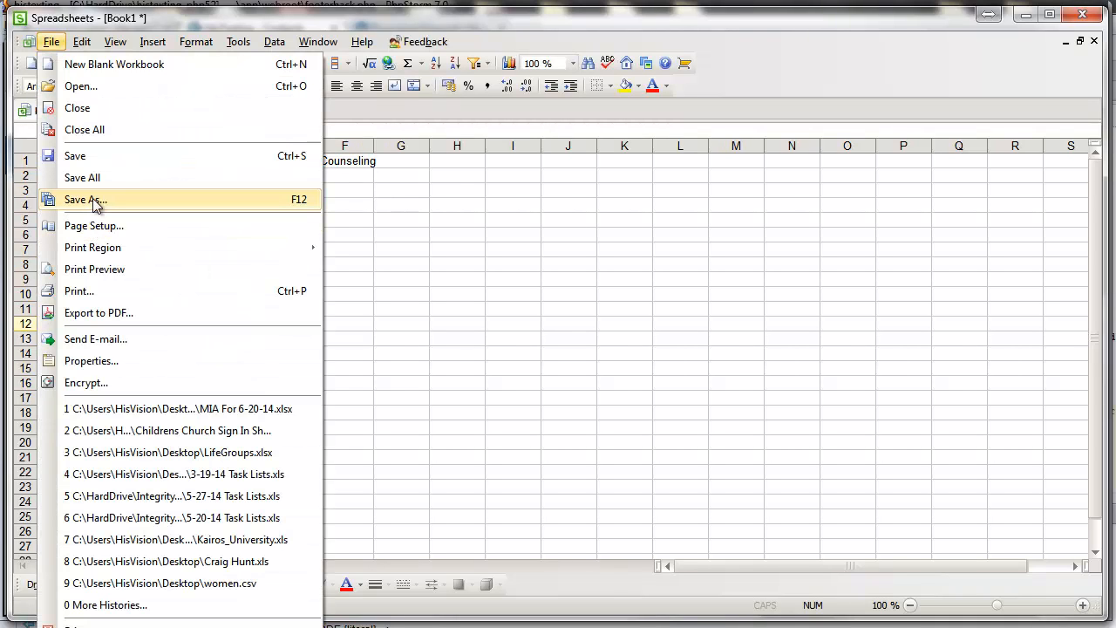
Step: Save the workbook to the Desktop as histextingimport.xls
left_click(378, 201)
left_click(56, 45)
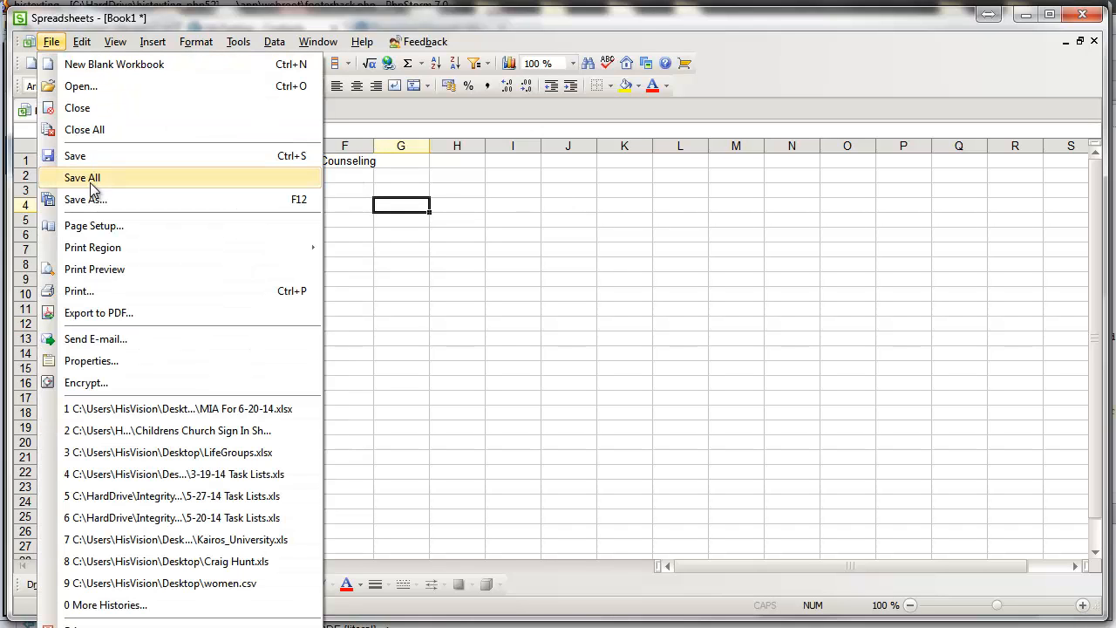
left_click(92, 198)
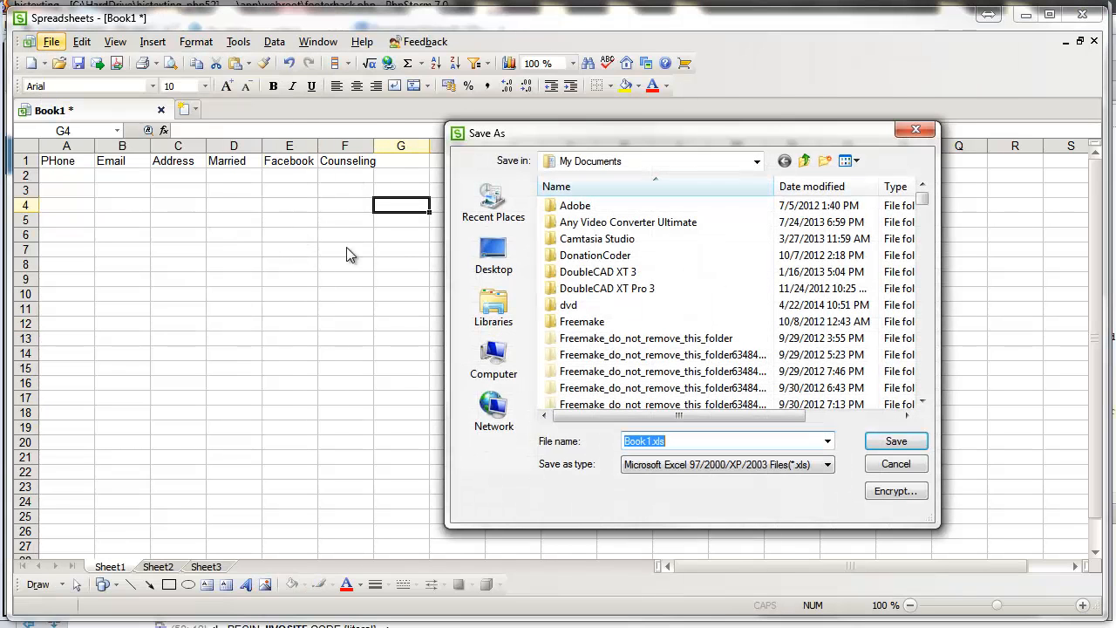
left_click(493, 253)
double_click(656, 441)
key("BackSpace")
key("ctrl+z")
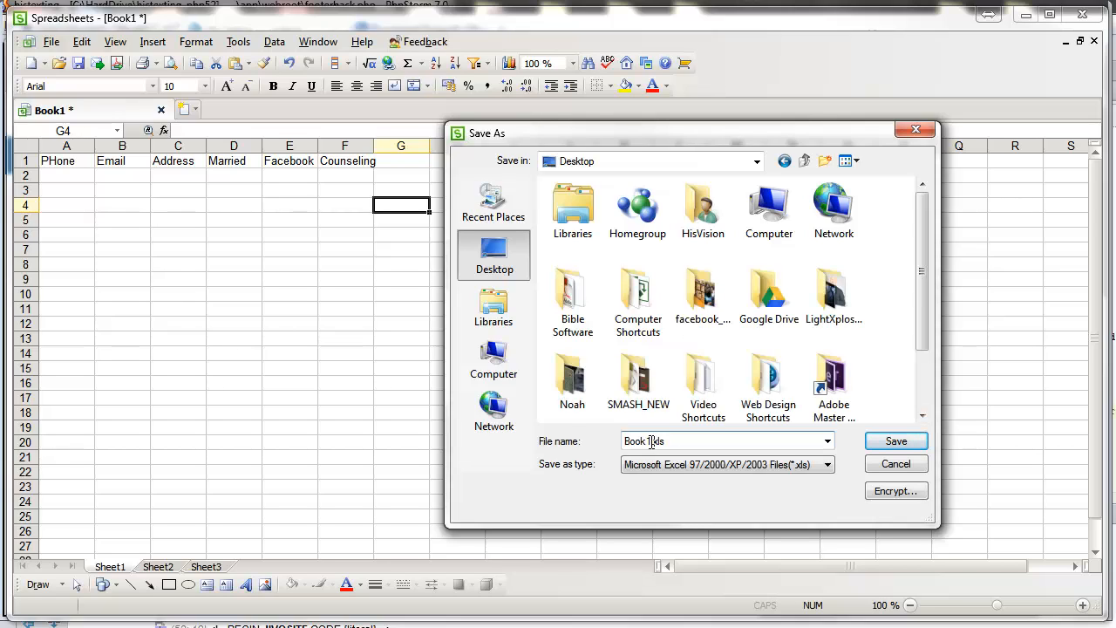
left_click_drag(652, 443, 559, 423)
type("histextingimport")
key("Return")
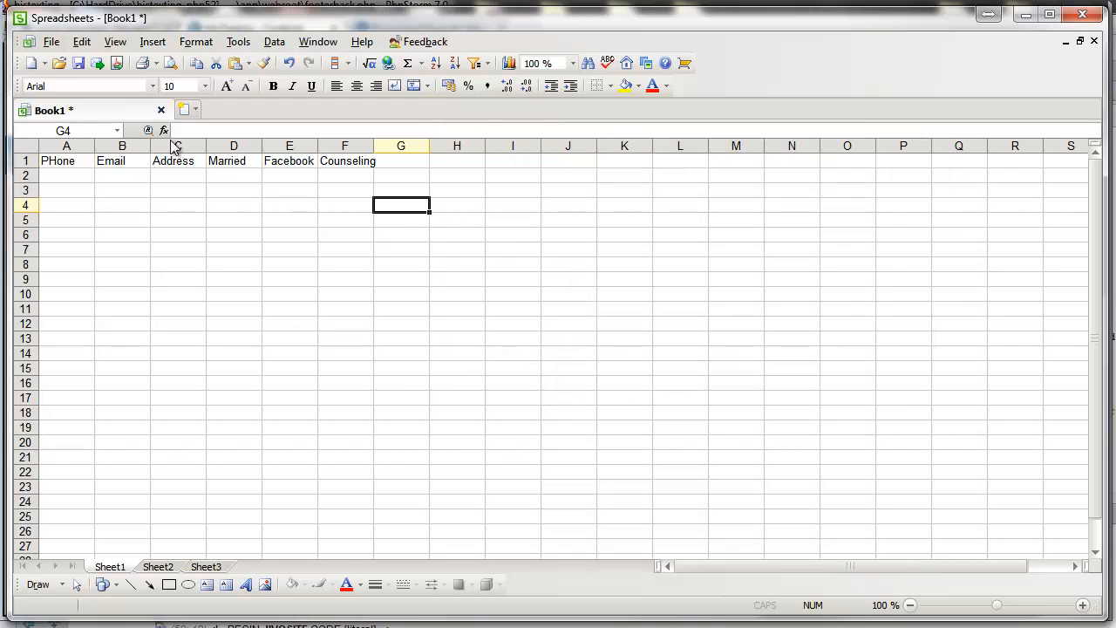
left_click(508, 325)
Step: Delete the Address, Married, Facebook, Counseling and Email columns
left_click(345, 218)
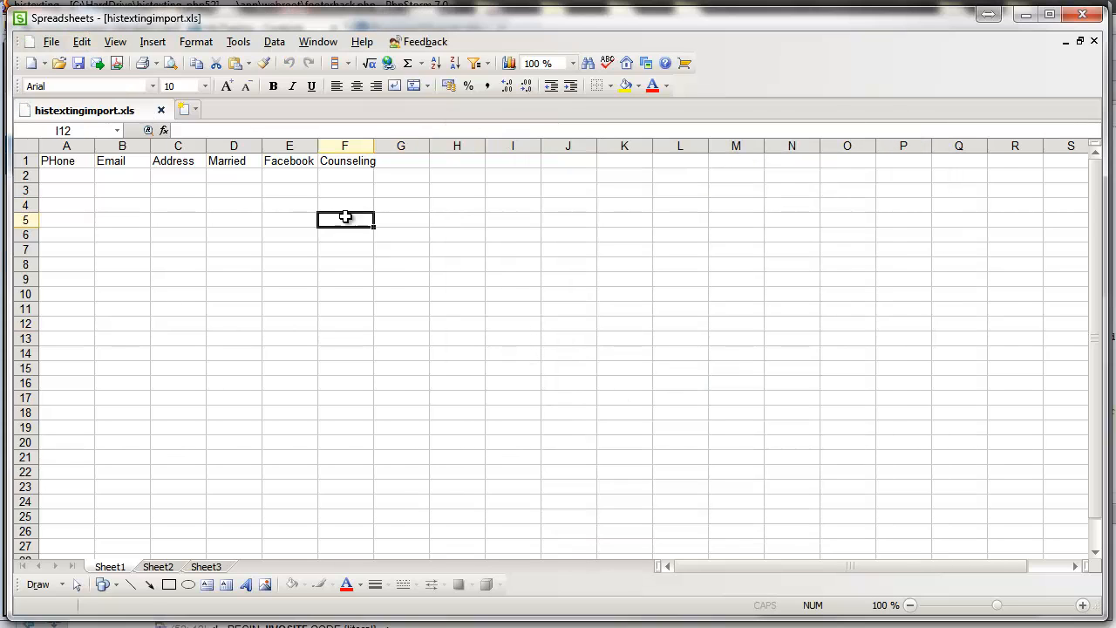
right_click(177, 146)
left_click(174, 146)
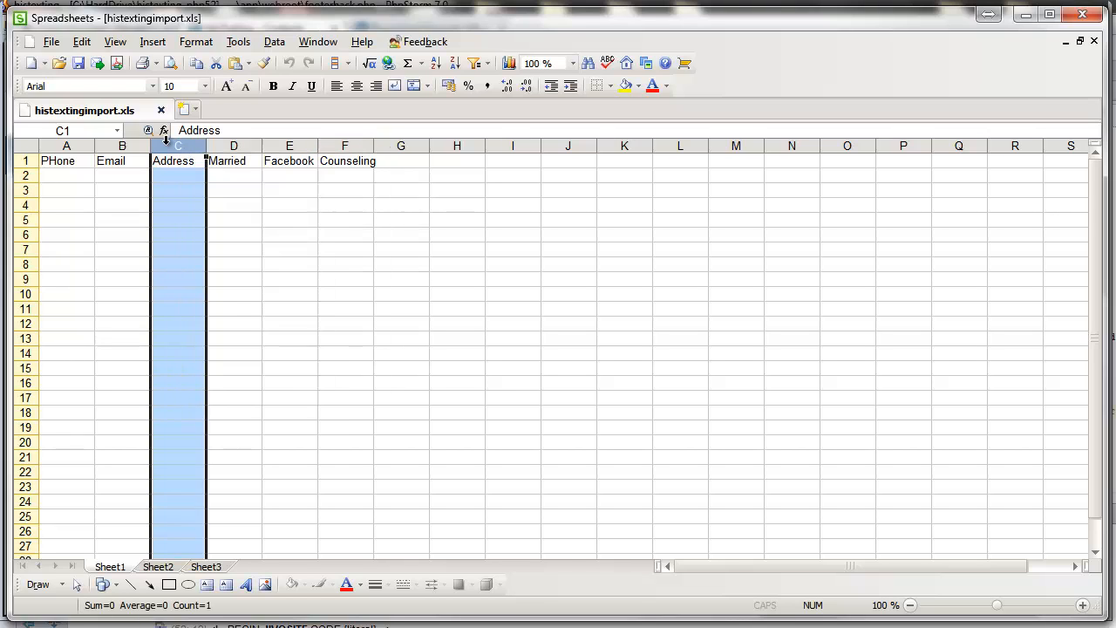
right_click(171, 146)
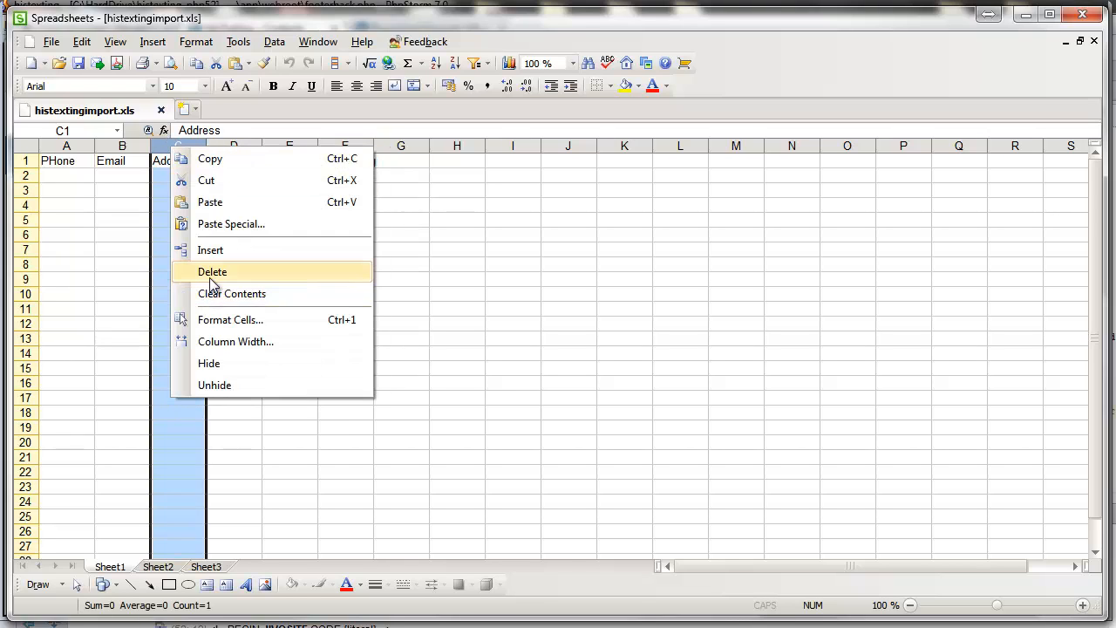
left_click(211, 273)
left_click_drag(184, 145, 290, 146)
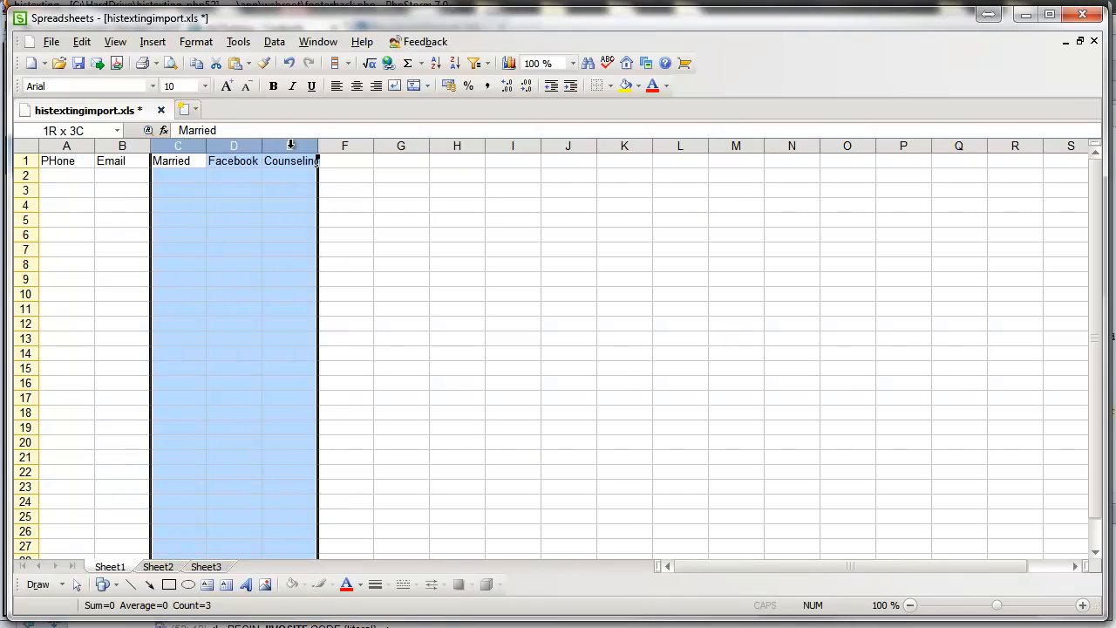
right_click(290, 147)
left_click(329, 273)
left_click(115, 160)
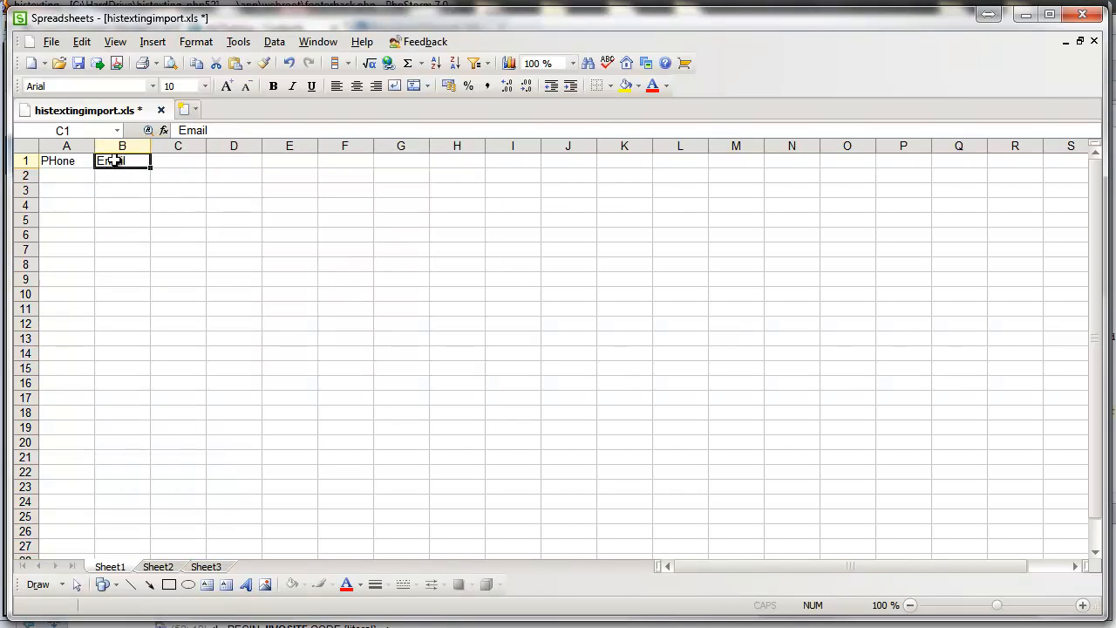
left_click(122, 146)
right_click(122, 148)
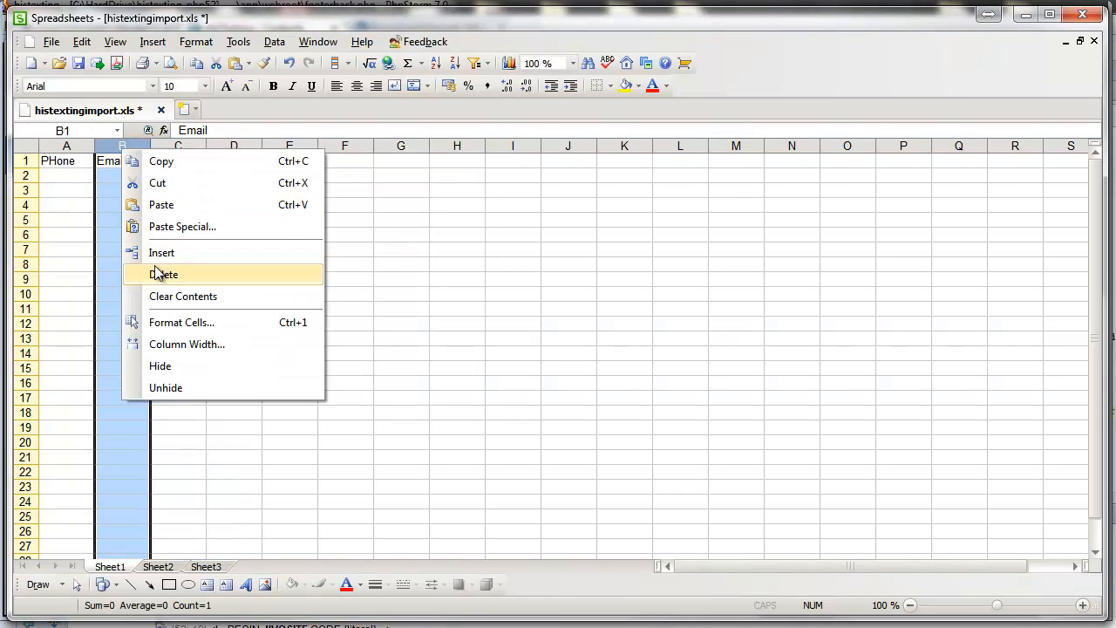
left_click(160, 273)
Step: Put 'Number' in B1 and rename the A1 header to 'name'
left_click(129, 163)
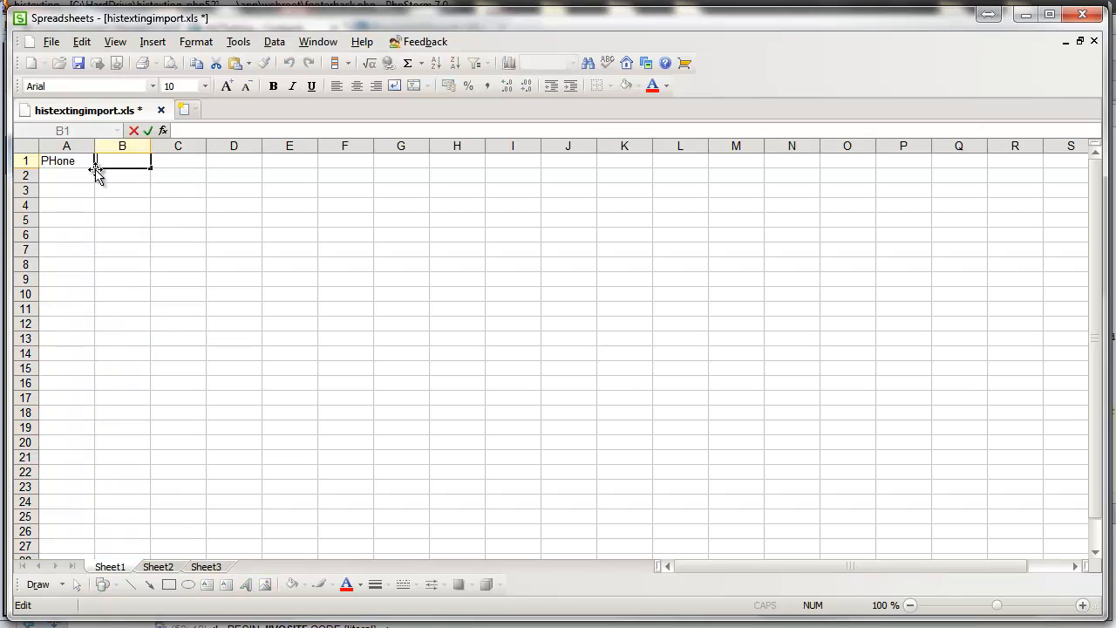
type("Number")
key("Return")
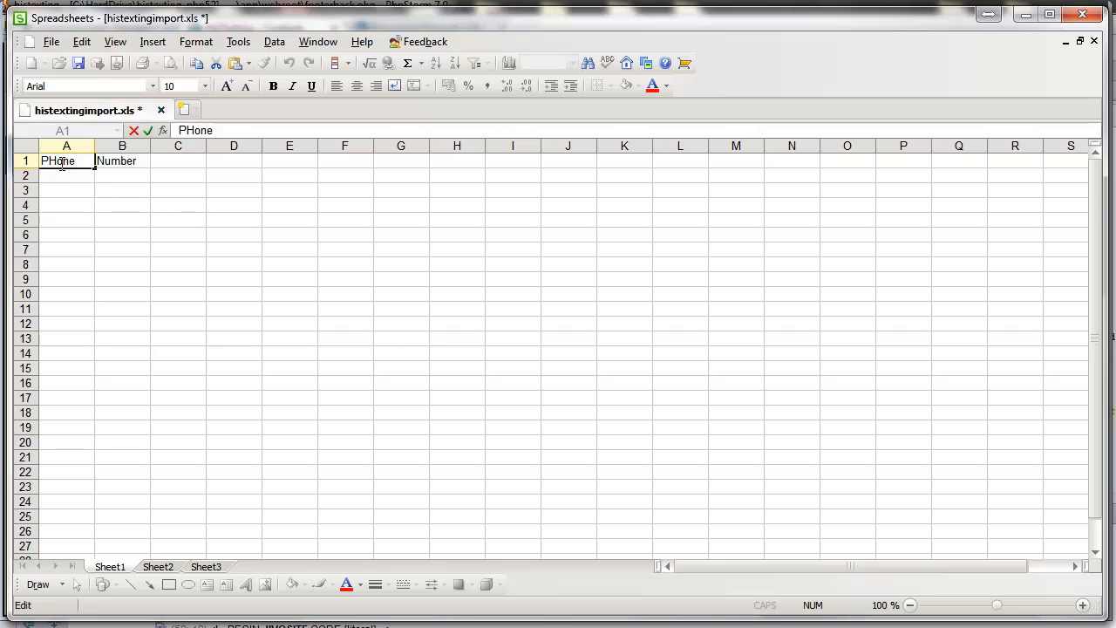
type("h")
left_click(98, 191)
left_click(82, 159)
double_click(41, 160)
type("name")
left_click(199, 225)
left_click(133, 173)
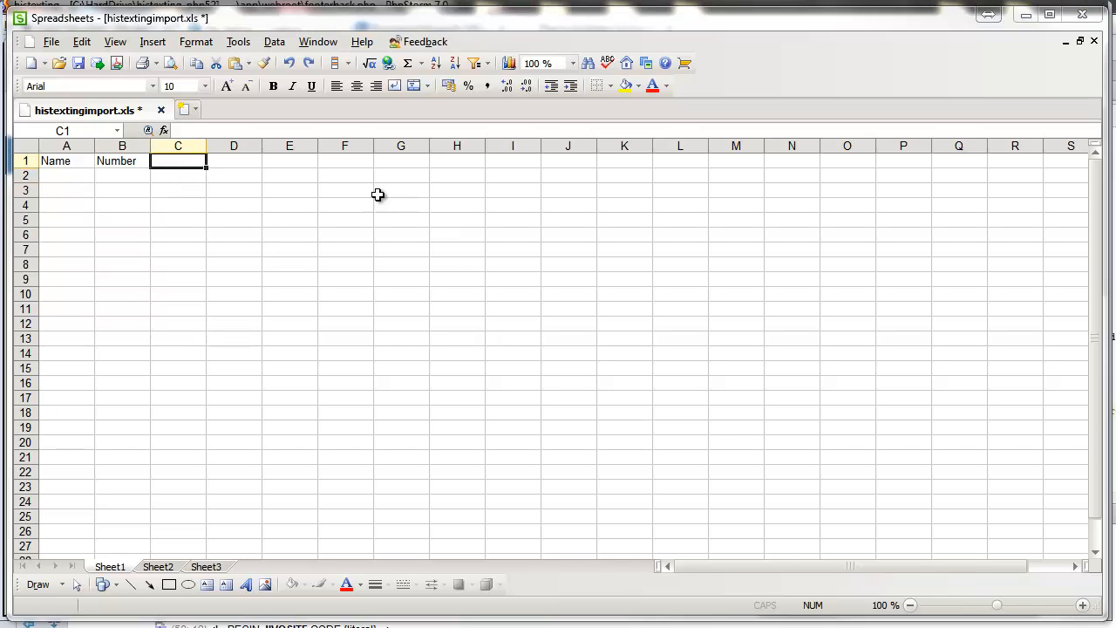
left_click(132, 160)
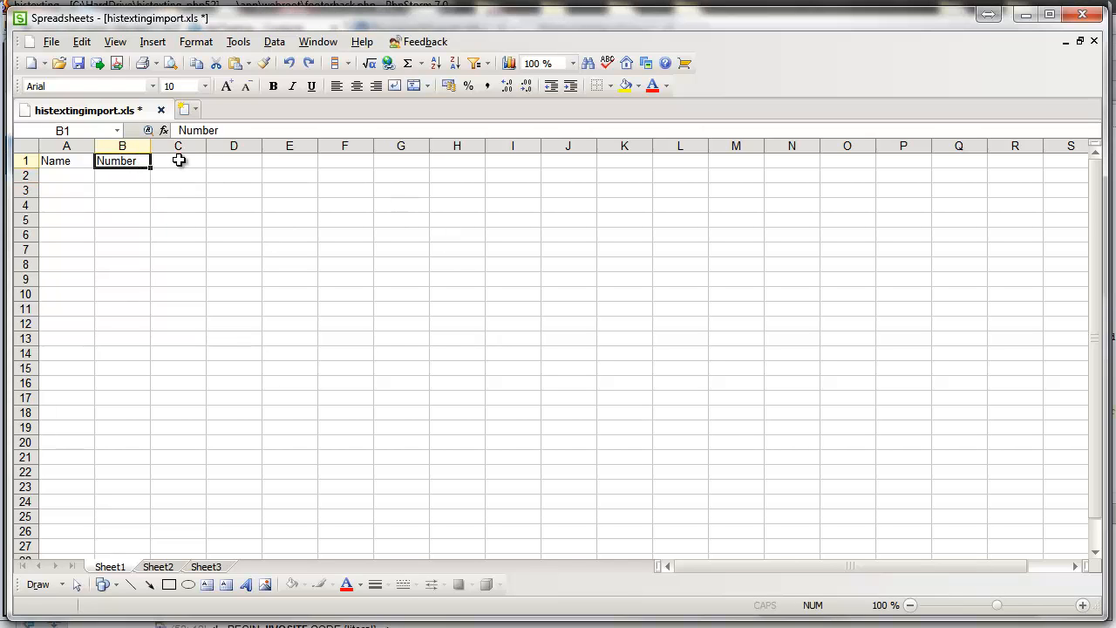
left_click(181, 159)
Step: Enter 'Cellphone' in C1 and rename the B1 header to 'Home'
type("Cell")
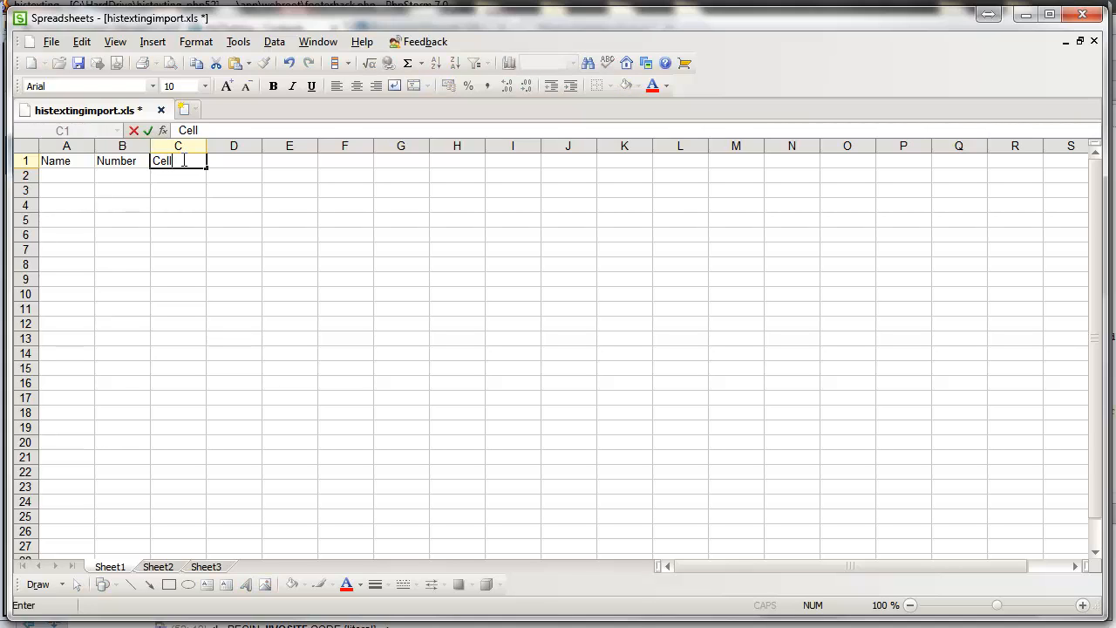
type("phone")
key("Return")
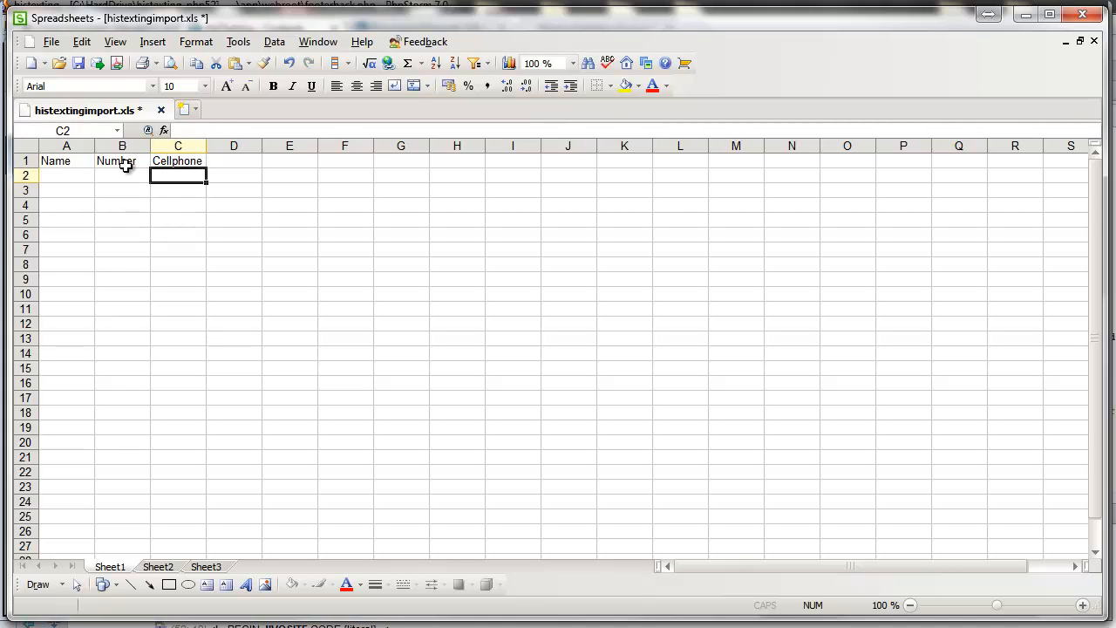
double_click(125, 161)
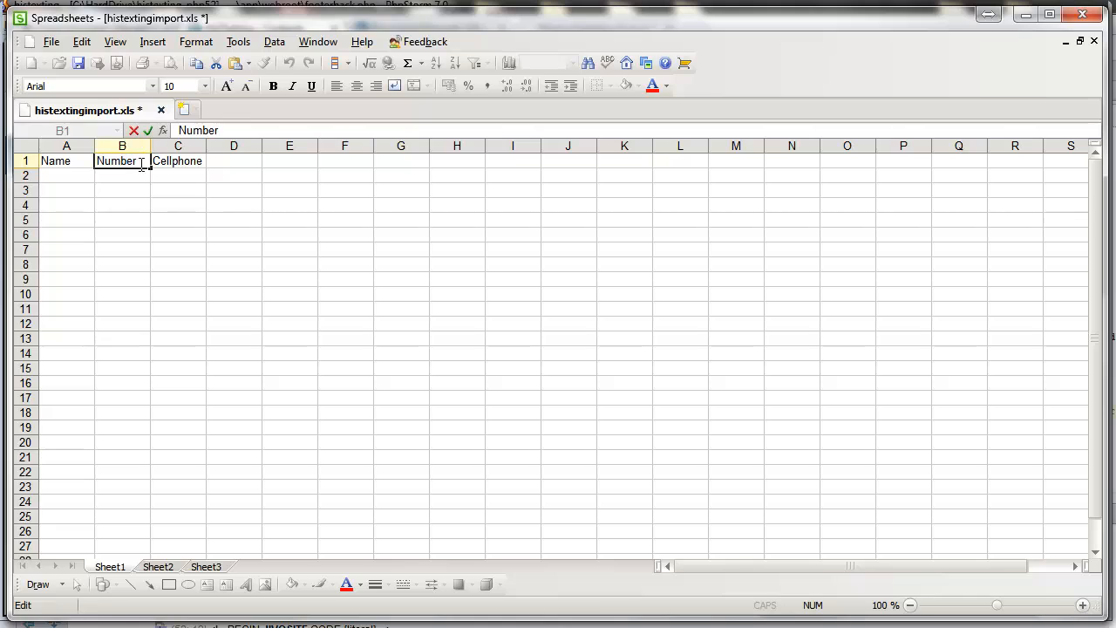
left_click_drag(99, 157, 96, 158)
type("Home")
key("Return")
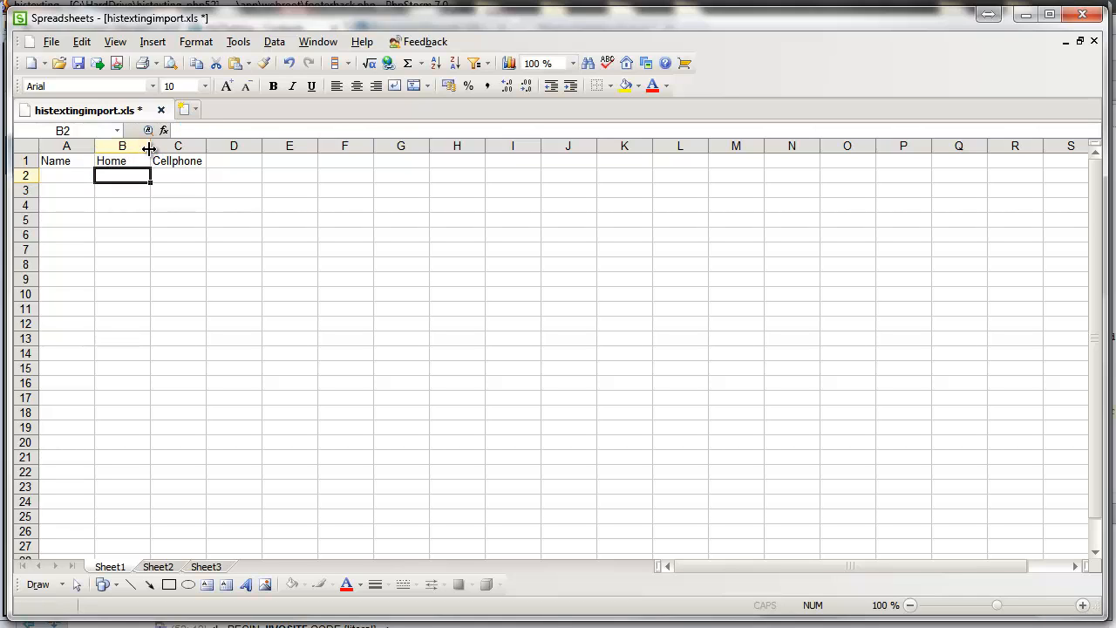
Step: Widen columns B and C to fit the Home and Cellphone headers
left_click_drag(149, 149, 229, 148)
left_click(239, 169)
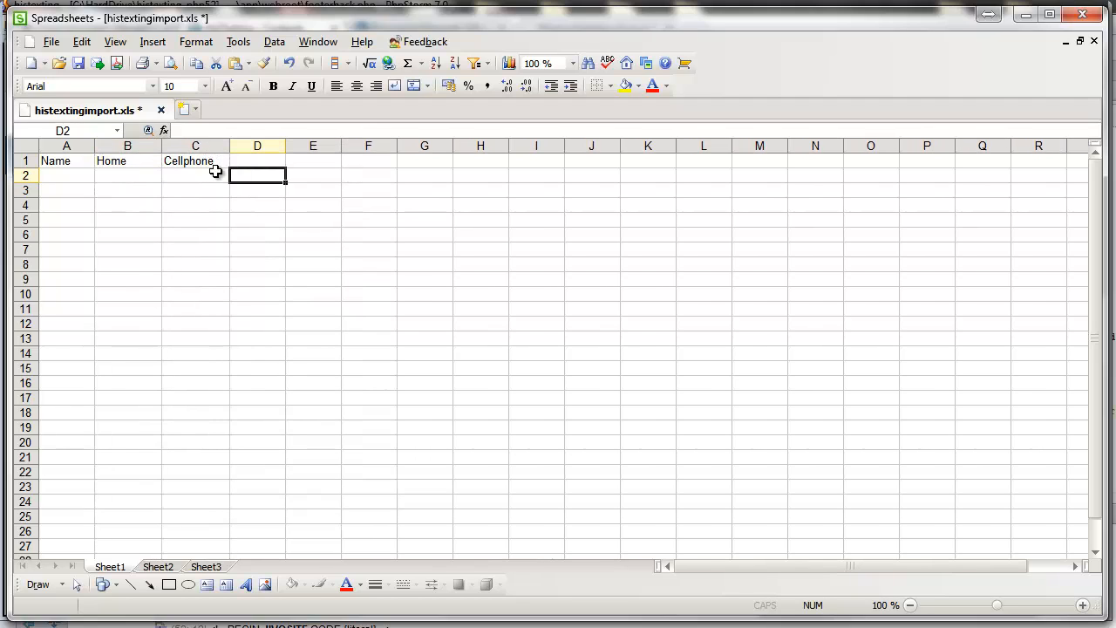
left_click(206, 162)
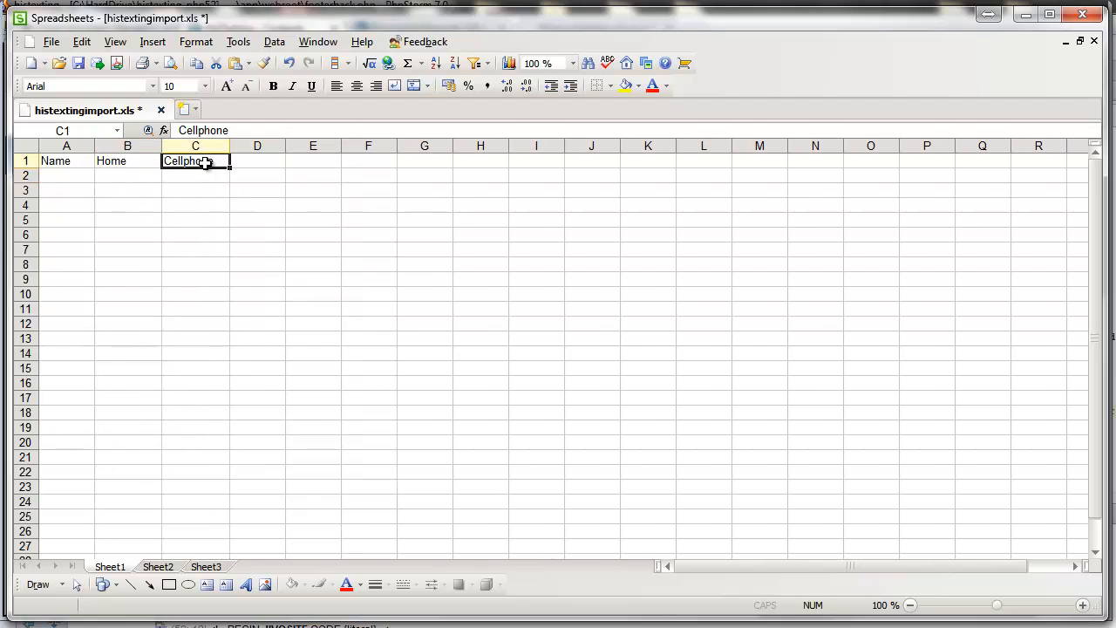
left_click(138, 166)
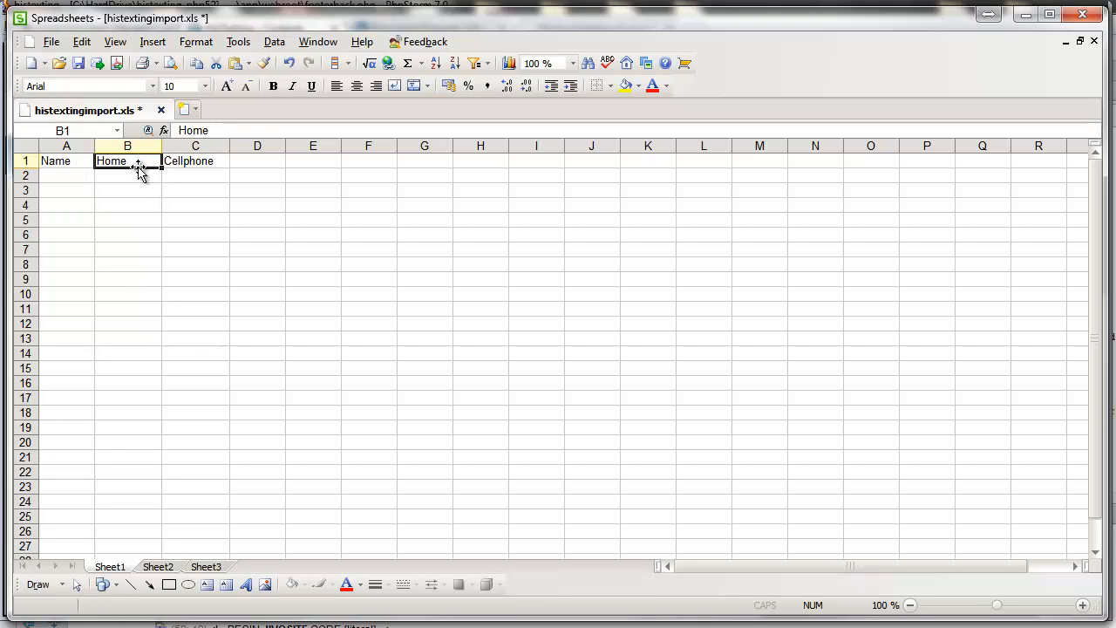
left_click(188, 163)
left_click_drag(147, 176, 197, 179)
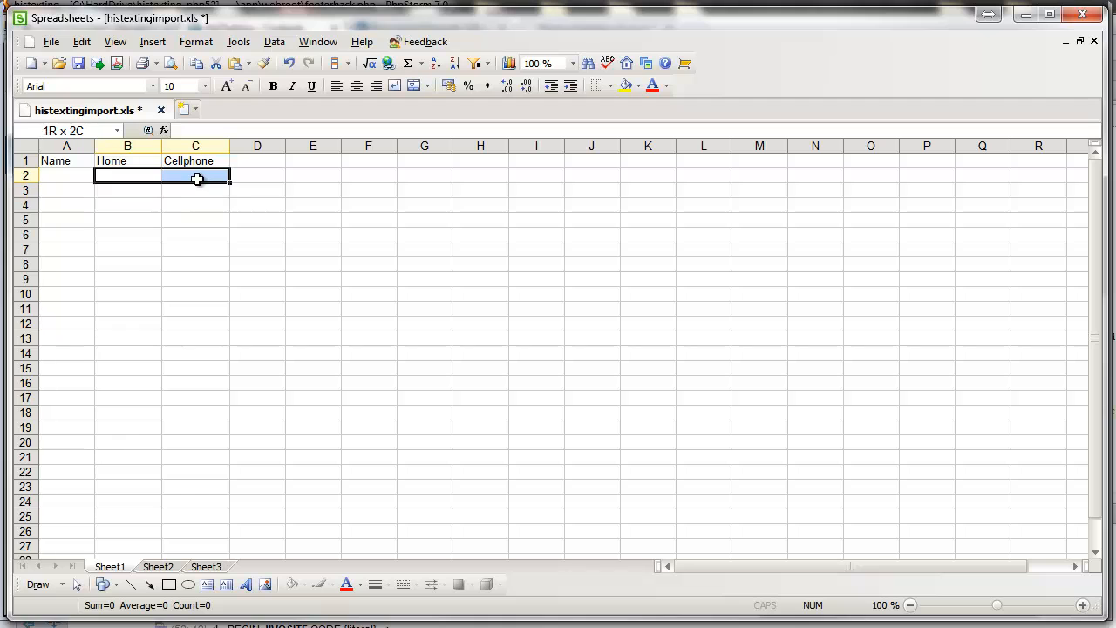
left_click(197, 179)
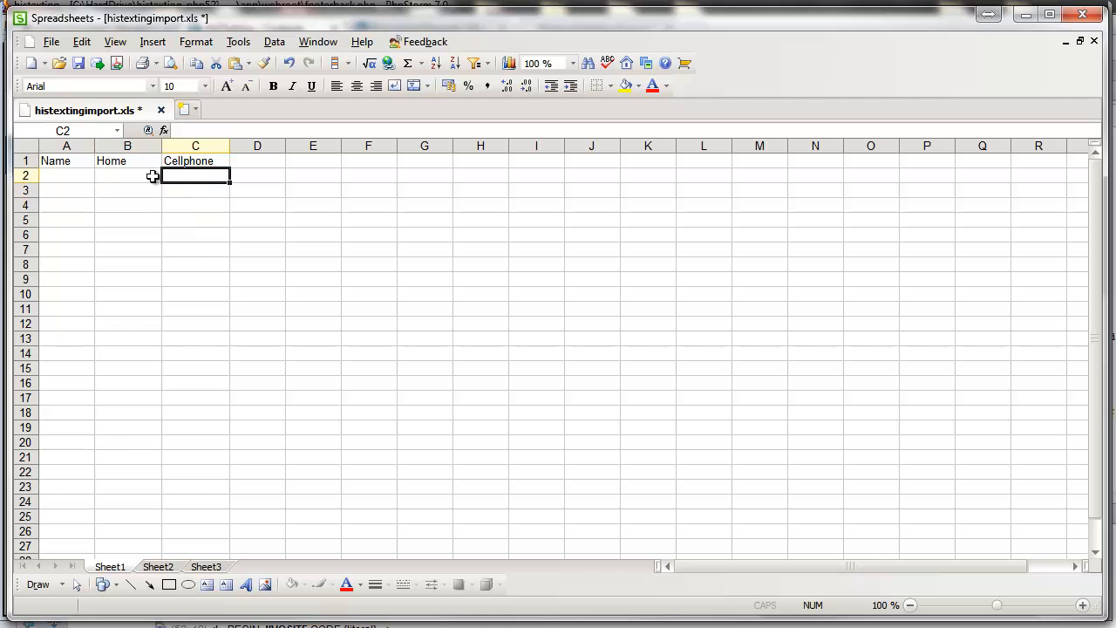
left_click(299, 613)
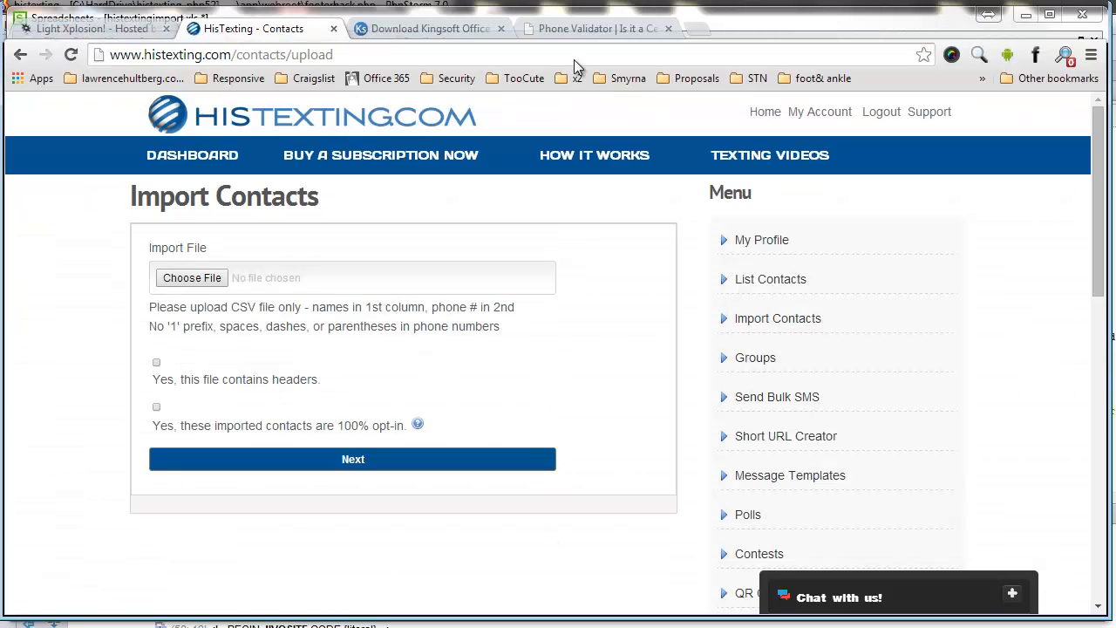
Step: On the Phone Validator home page, submit the first contact's phone number with the verification code
left_click(586, 33)
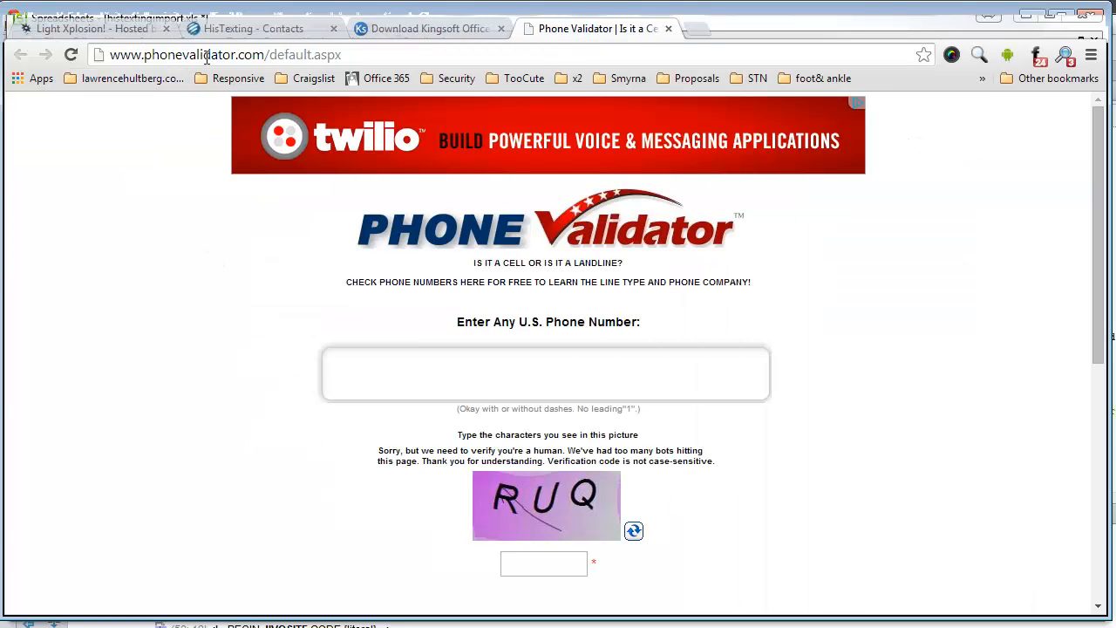
left_click_drag(267, 55, 391, 74)
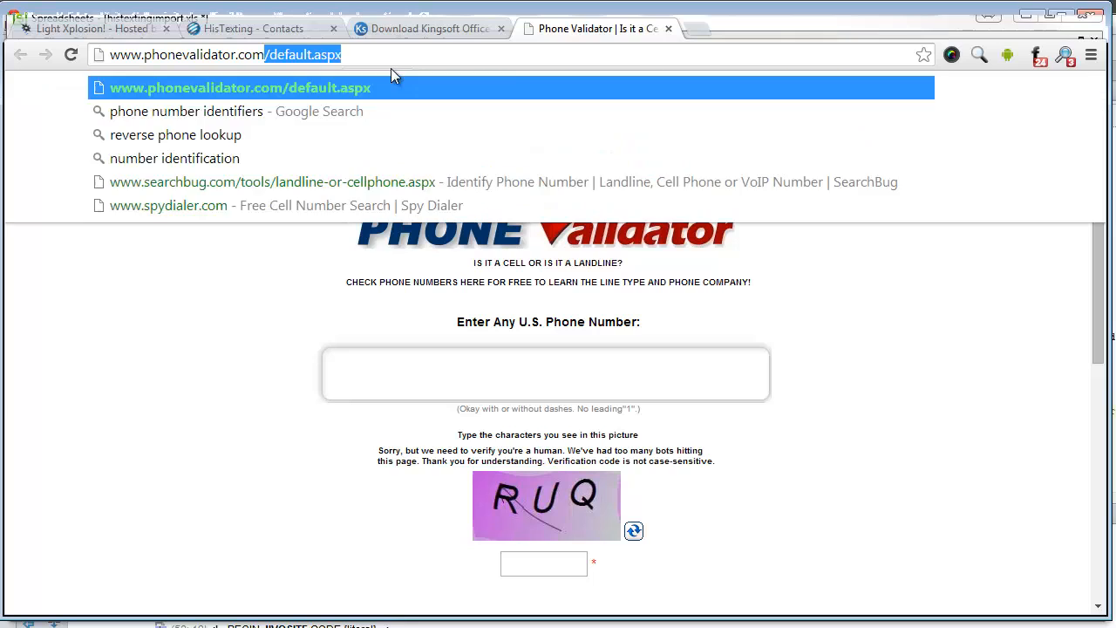
key("Delete")
key("Return")
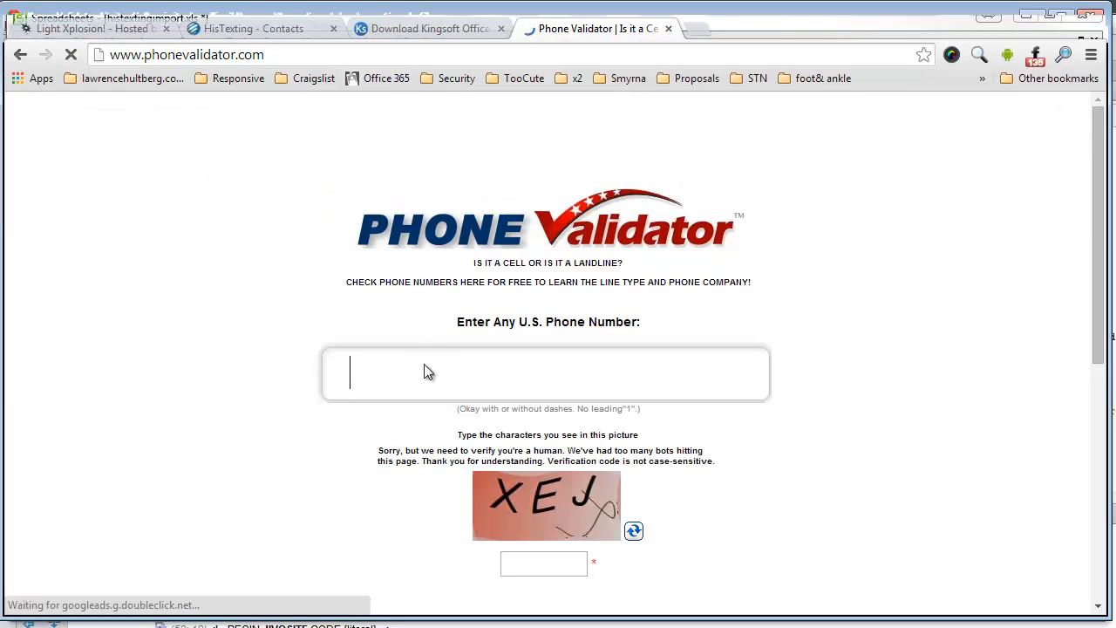
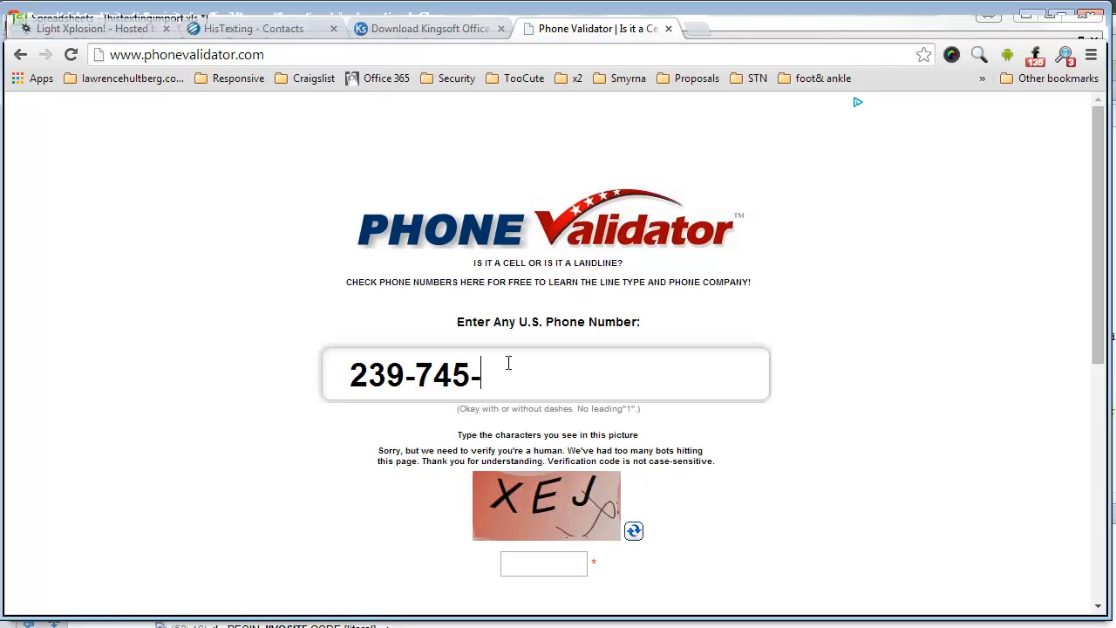
left_click(573, 556)
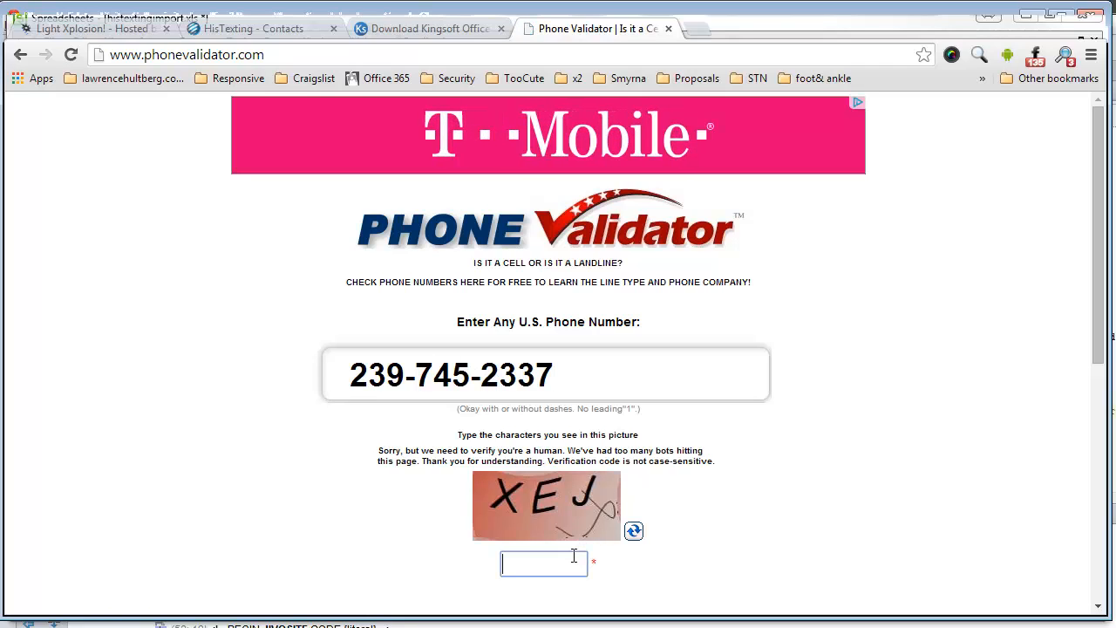
type("XEJ")
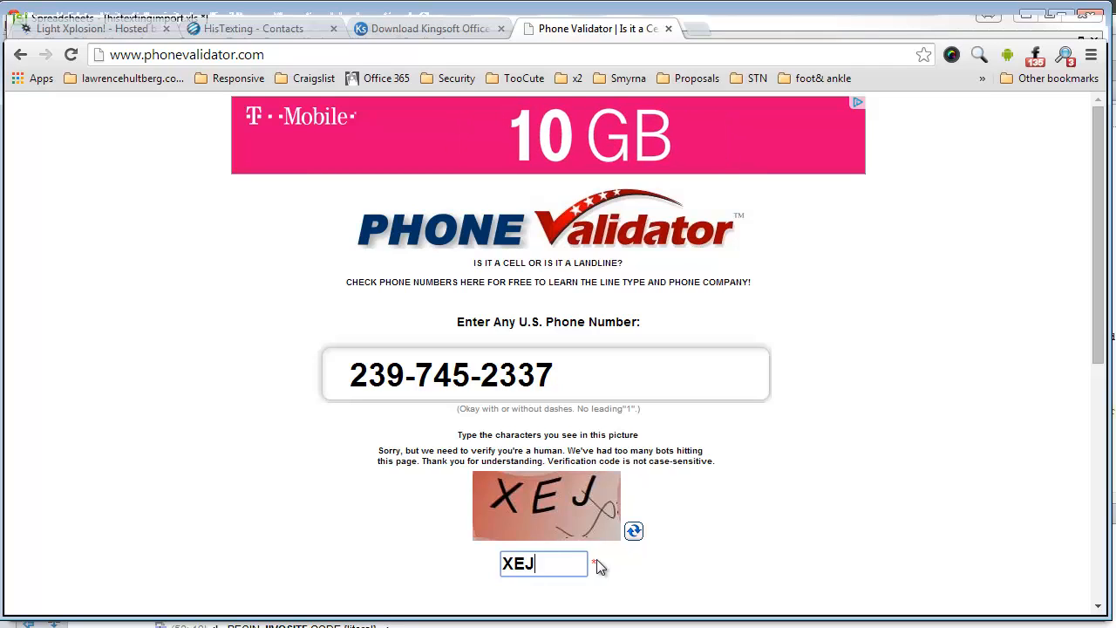
key("Return")
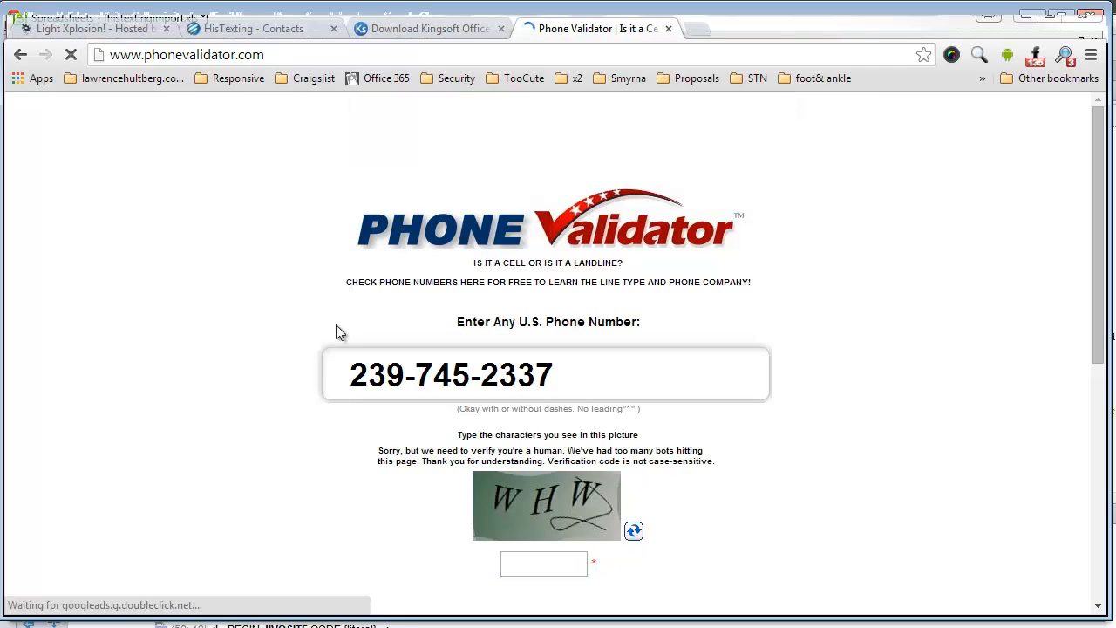
Step: Rerun the lookup with a new code, confirm 'CELL PHONE', then return to the search form
scroll(340, 332, "down", 2)
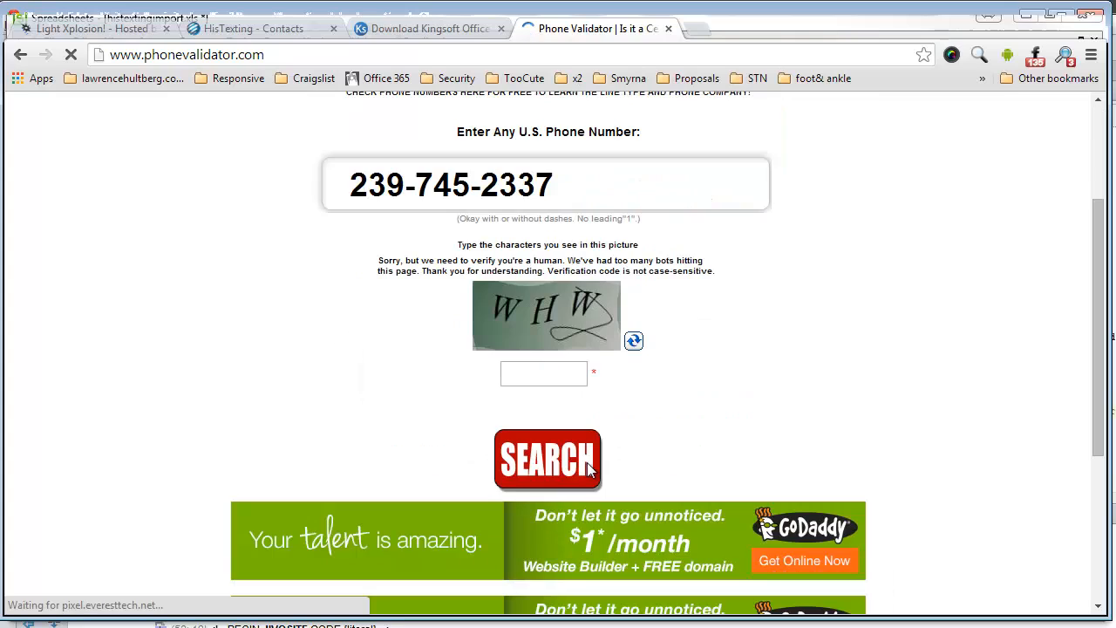
left_click(548, 383)
type("W")
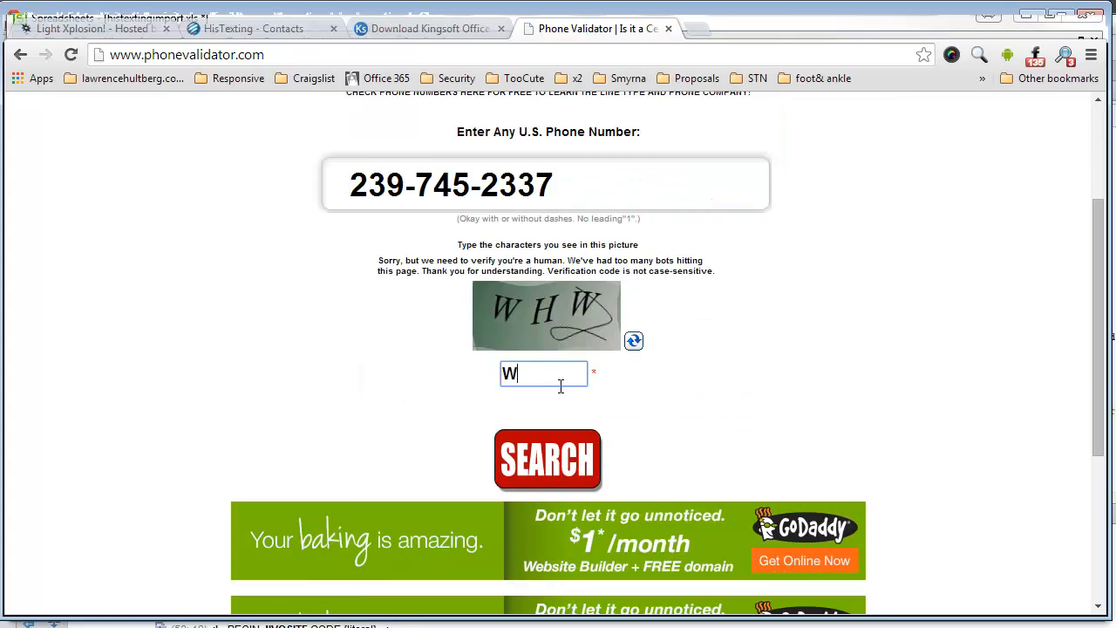
type("HW")
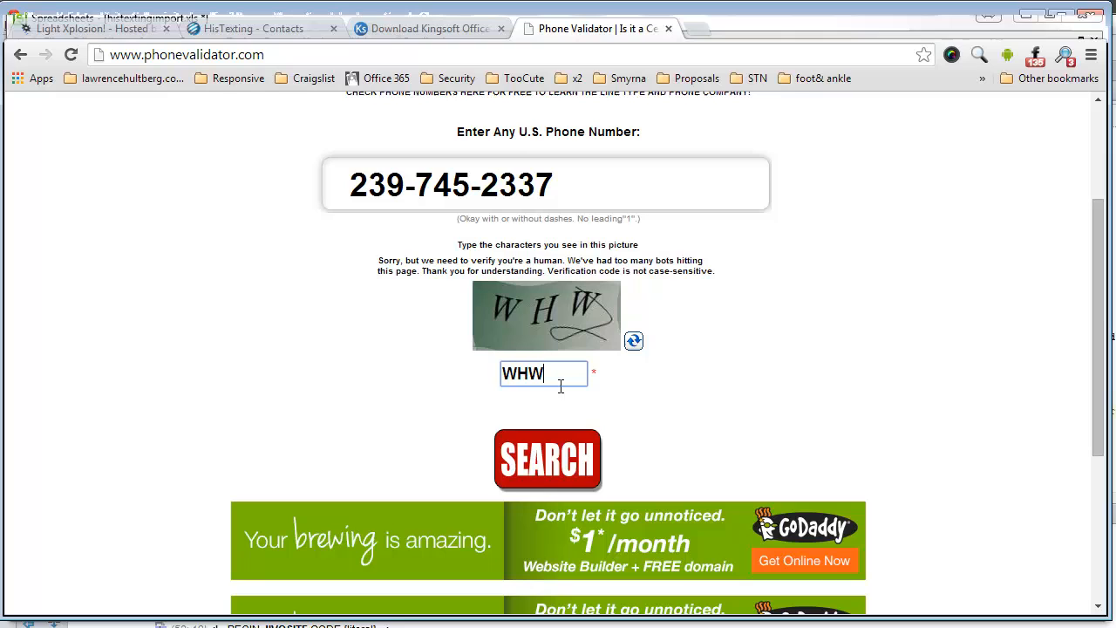
left_click(577, 457)
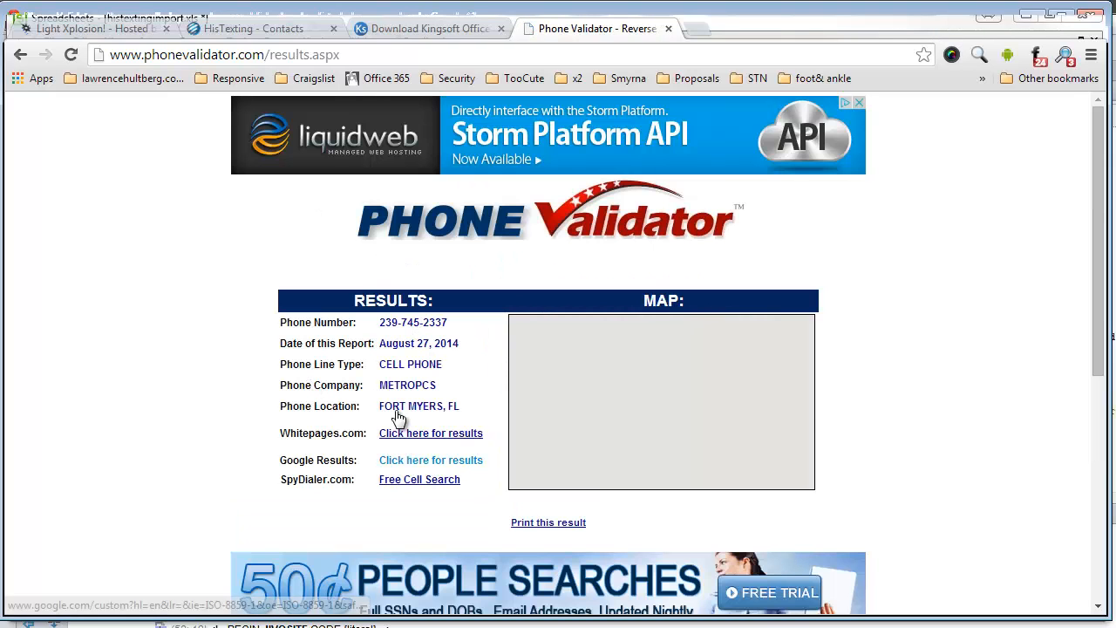
left_click_drag(381, 364, 451, 365)
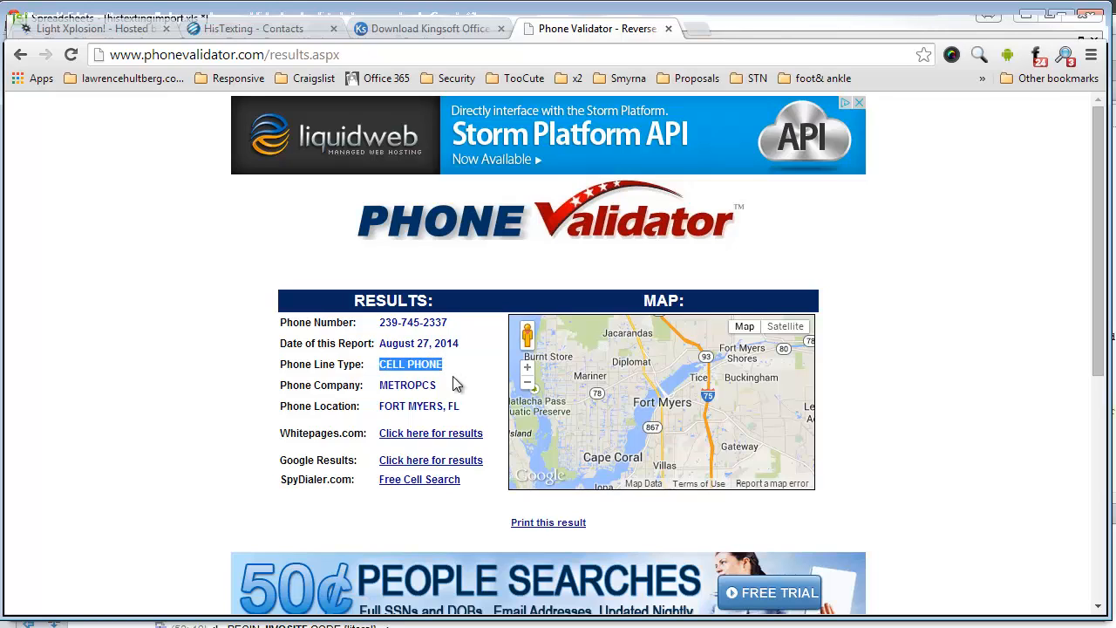
left_click(465, 363)
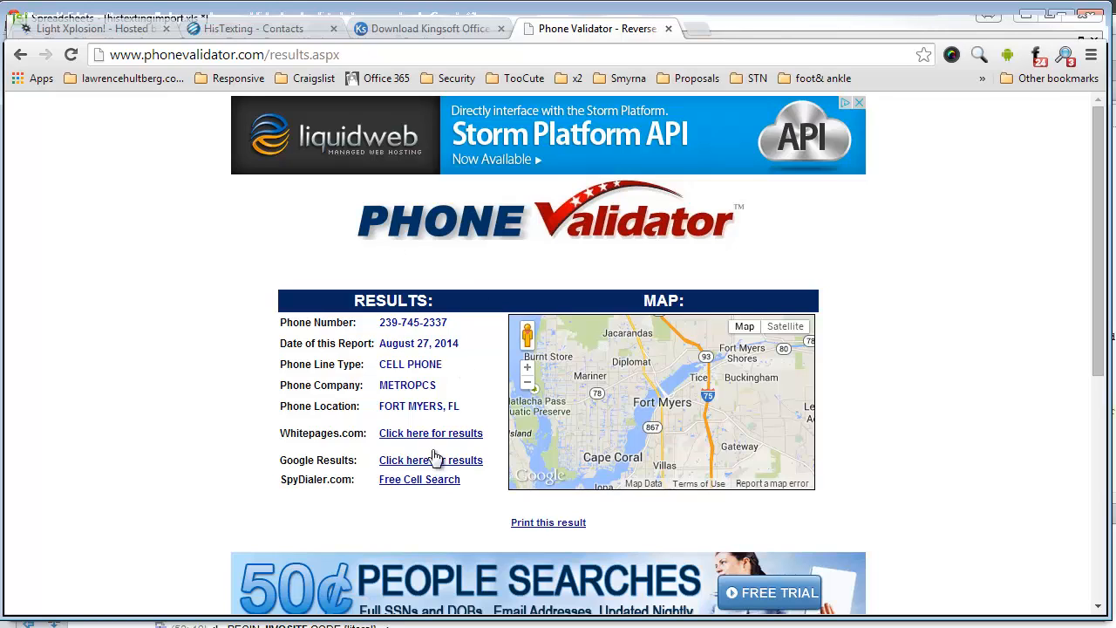
left_click(20, 54)
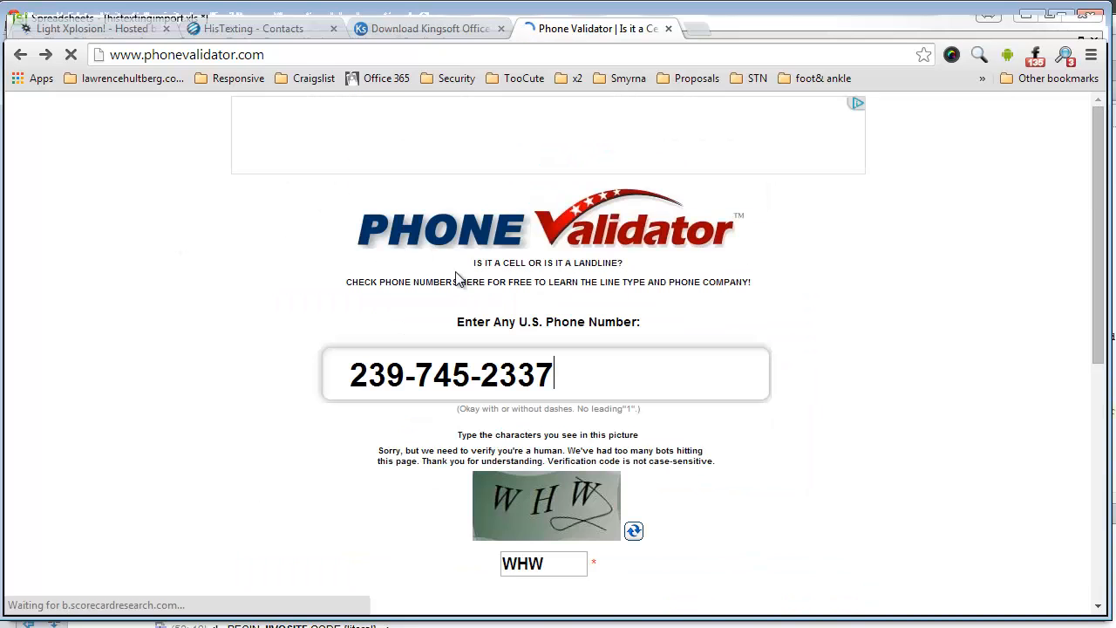
left_click_drag(477, 264, 637, 260)
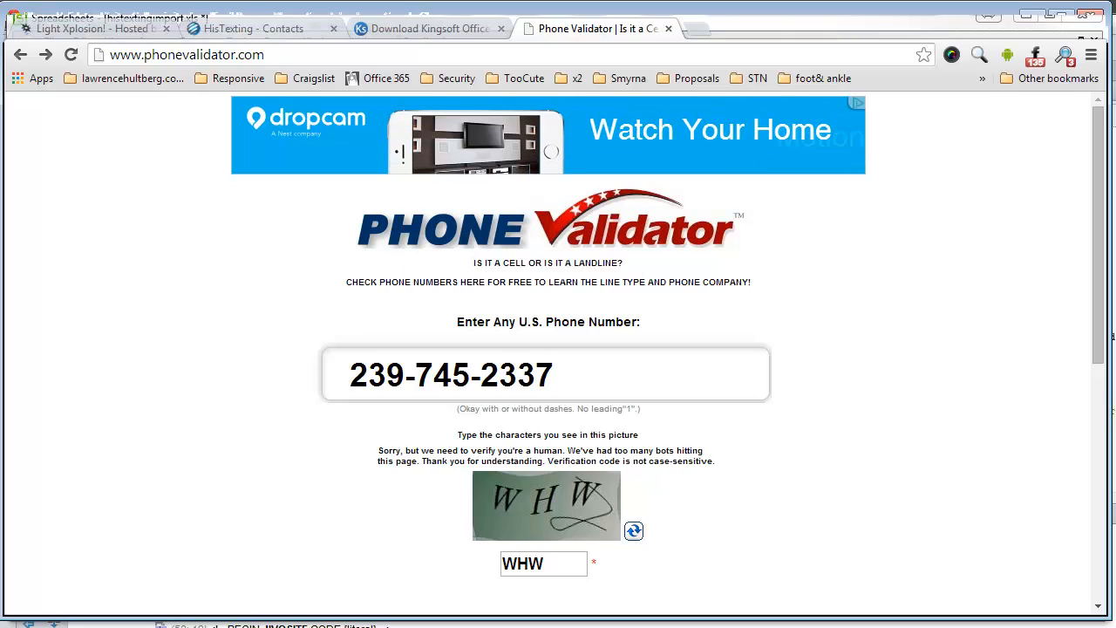
Step: Delete the Home column from histextingimport.xls
key("alt+Tab")
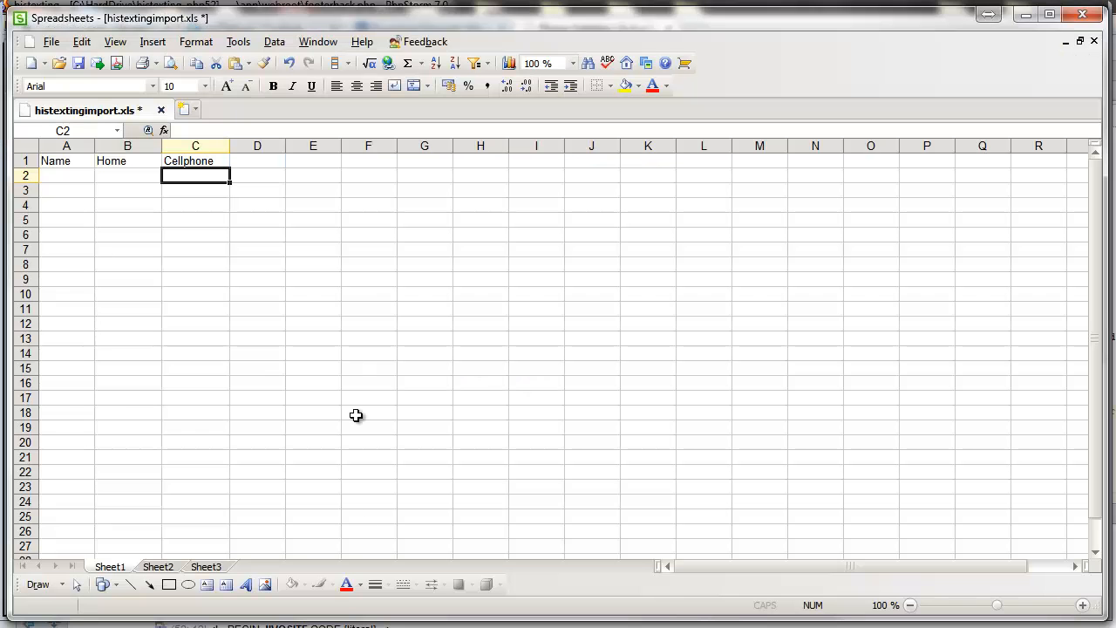
left_click(362, 324)
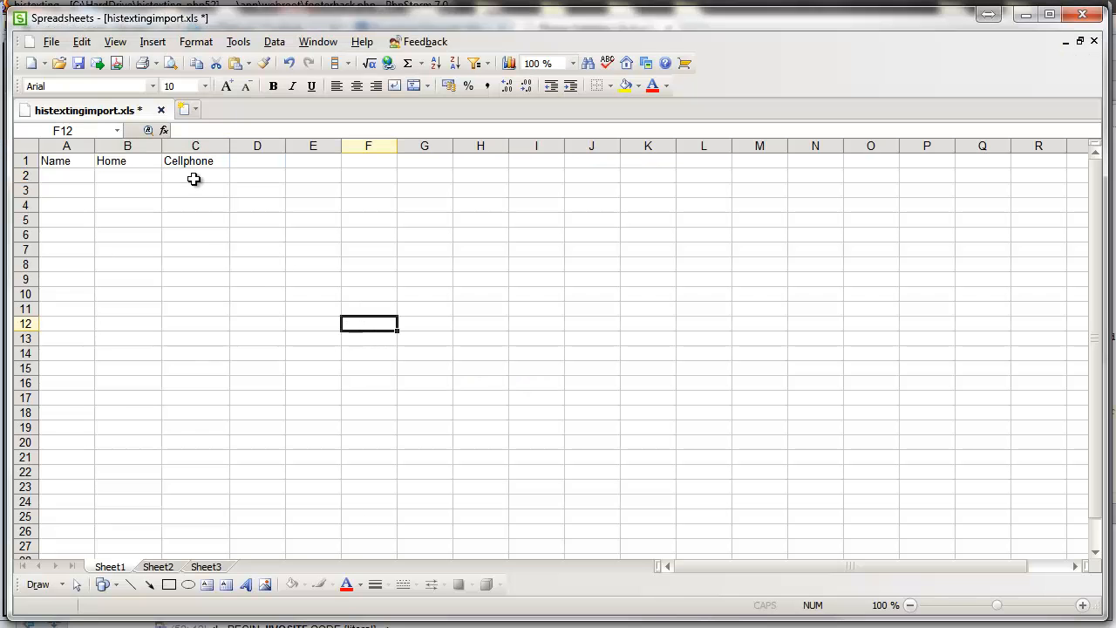
left_click(141, 145)
right_click(142, 148)
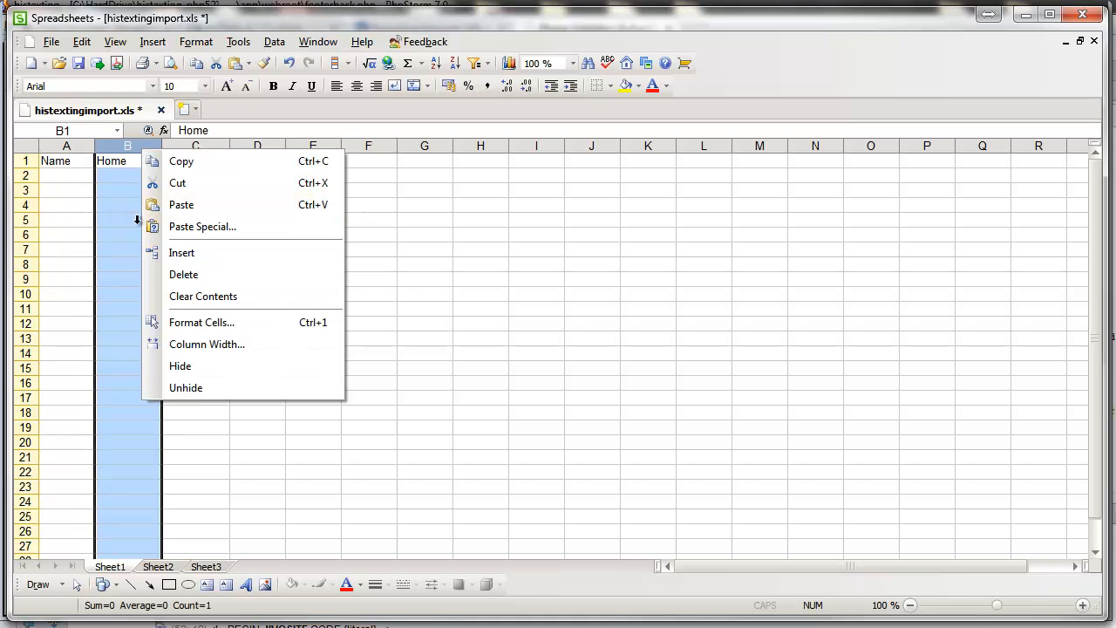
left_click(194, 274)
Step: Rename the phone header to 'Cell Phones' and enter the first contact's cell number in B2
left_click(146, 162)
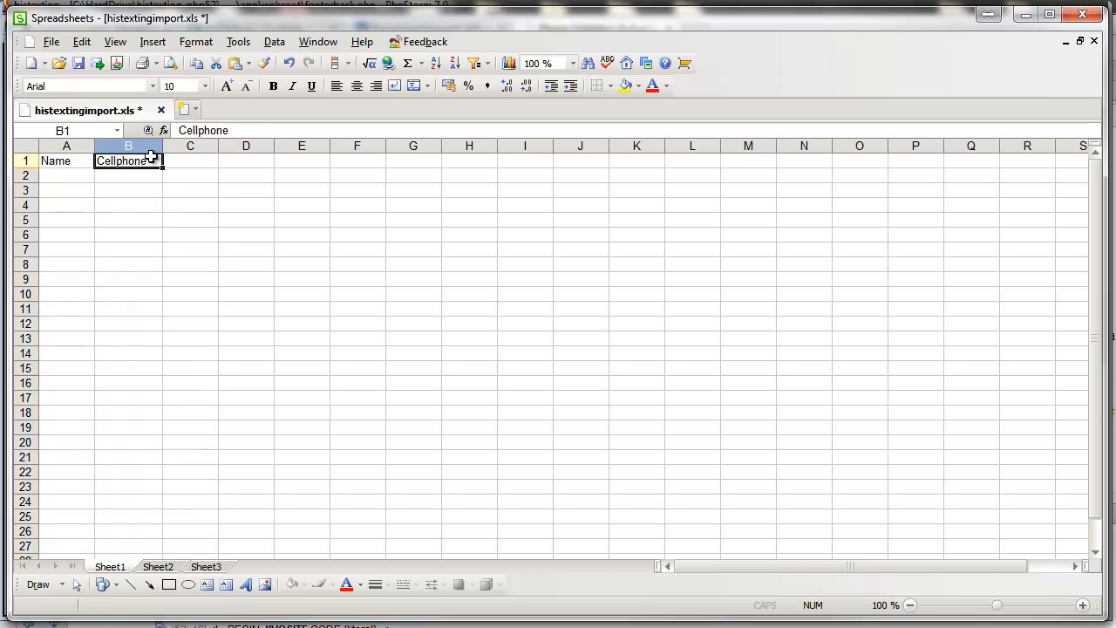
double_click(151, 161)
left_click_drag(151, 160, 98, 161)
type("Cell Pho")
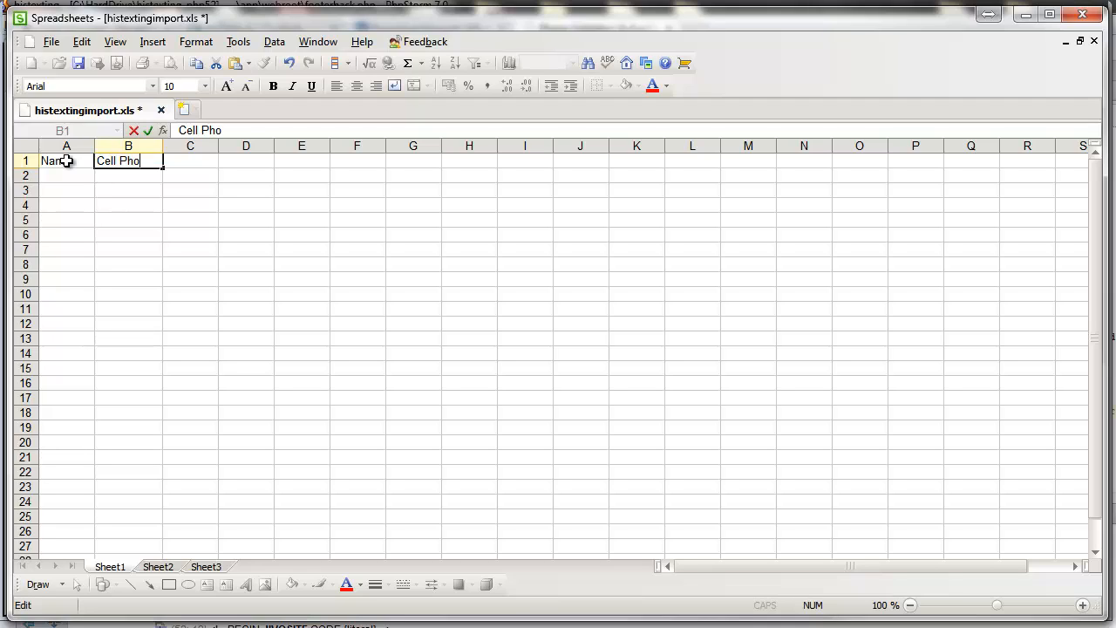
type("nes")
key("Return")
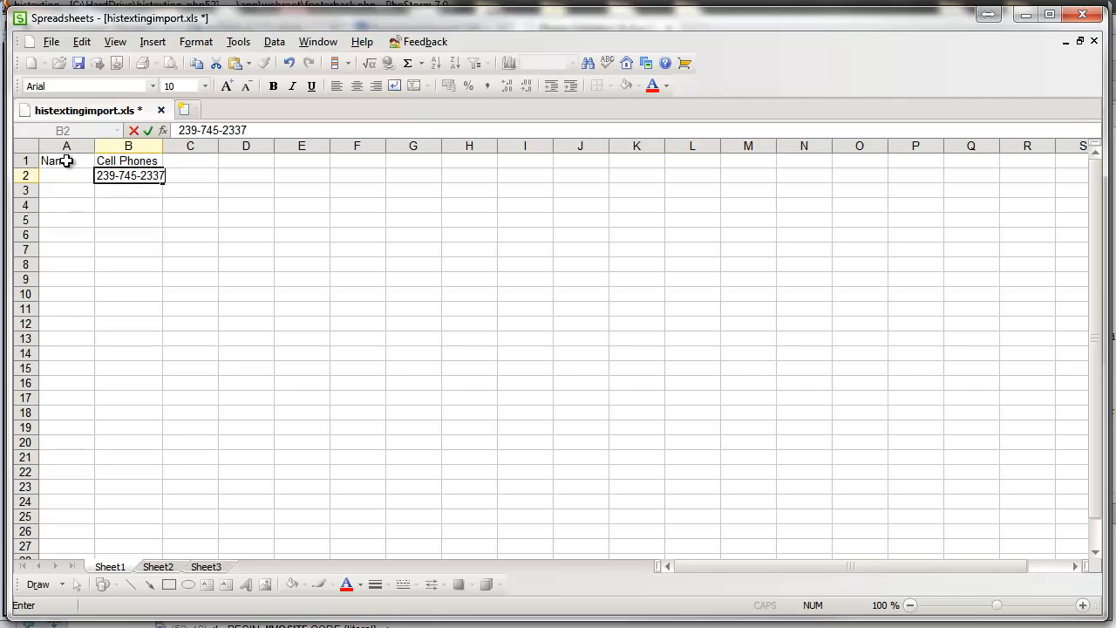
key("Return")
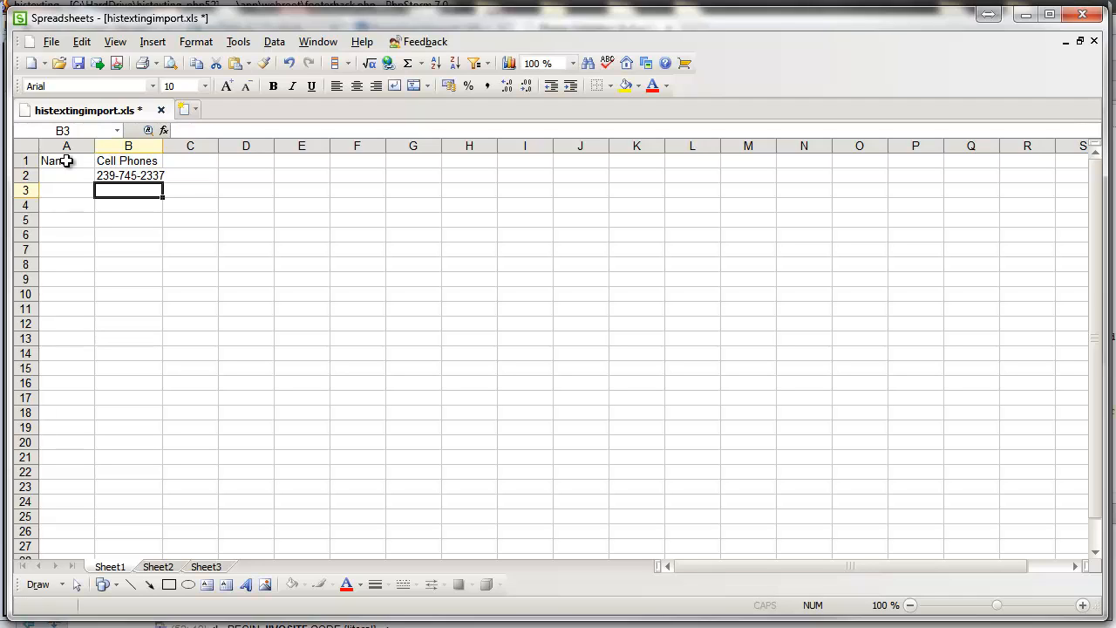
left_click_drag(162, 145, 196, 146)
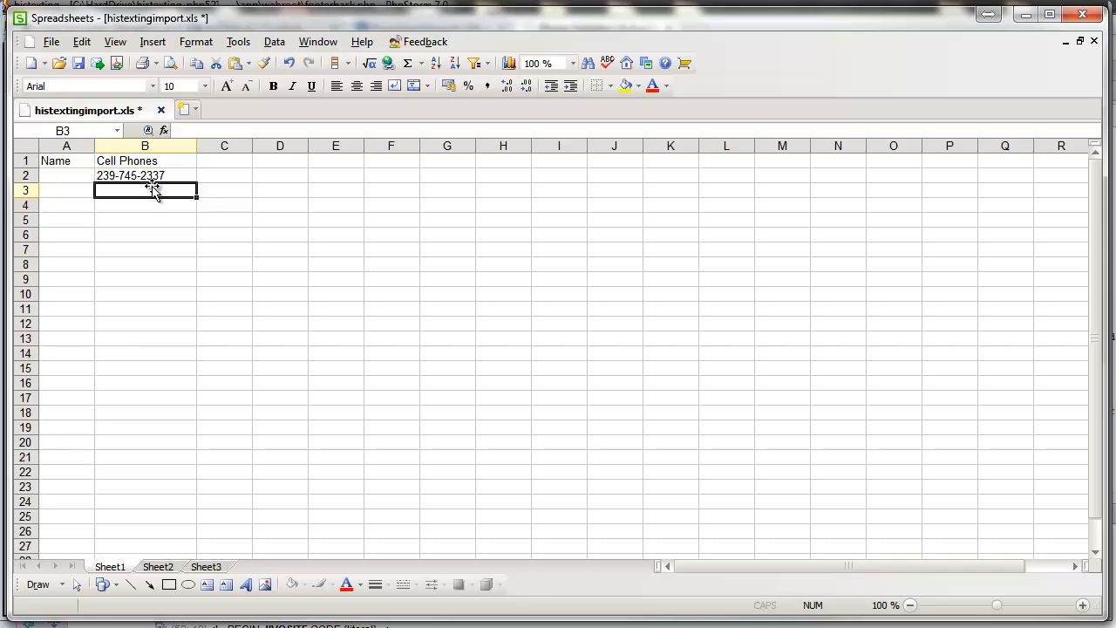
Step: Enter the second phone number in B3 and a dash-formatted third number in B4
double_click(154, 186)
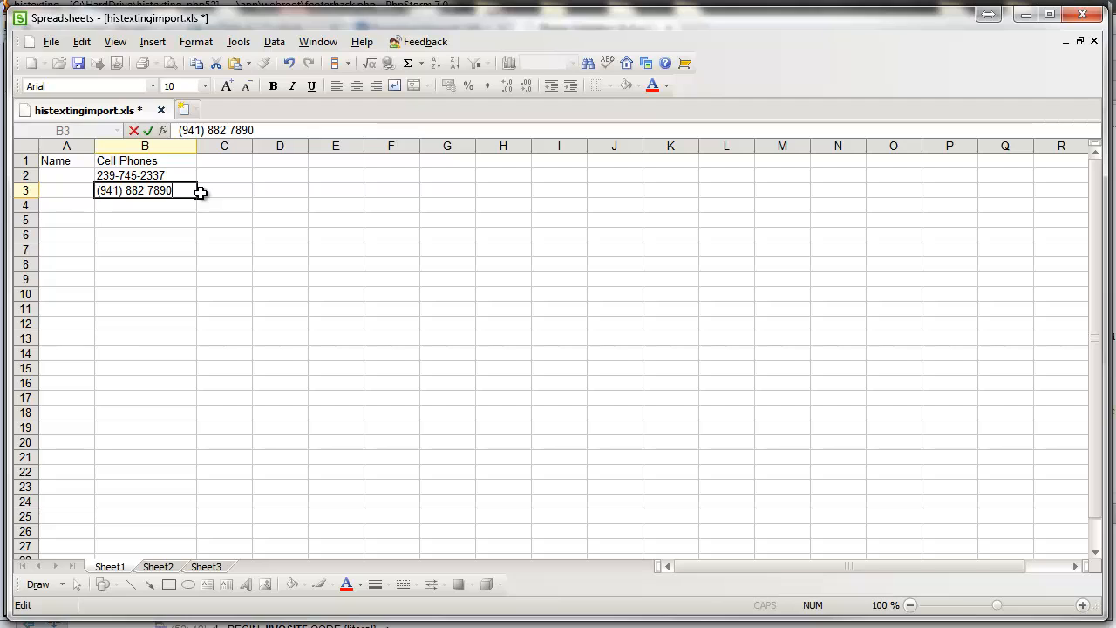
left_click(218, 220)
double_click(162, 208)
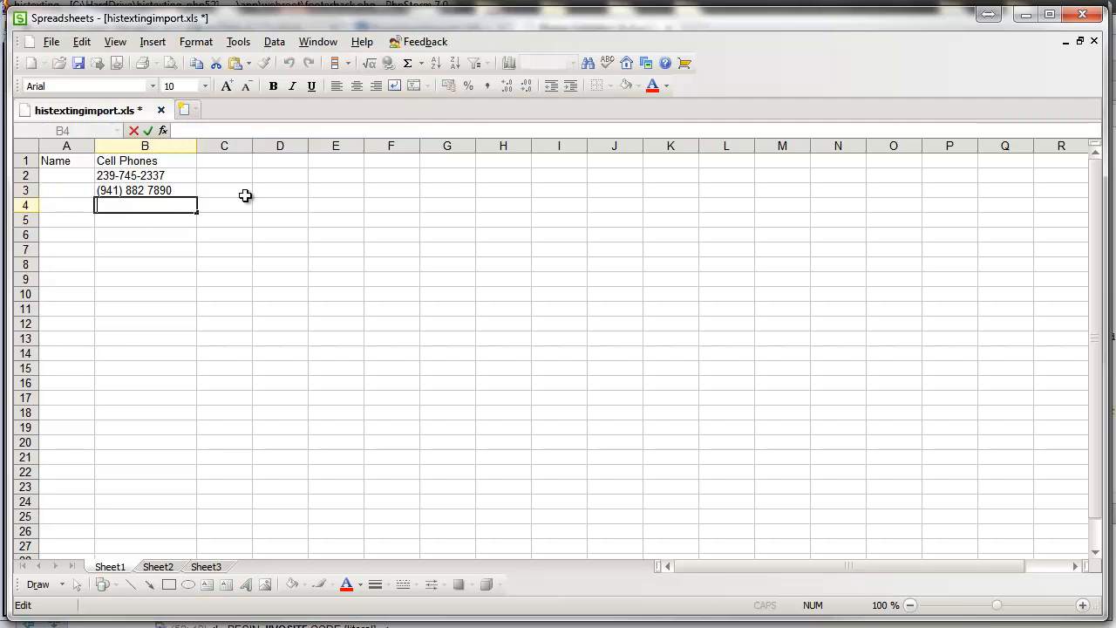
left_click(245, 195)
type("239")
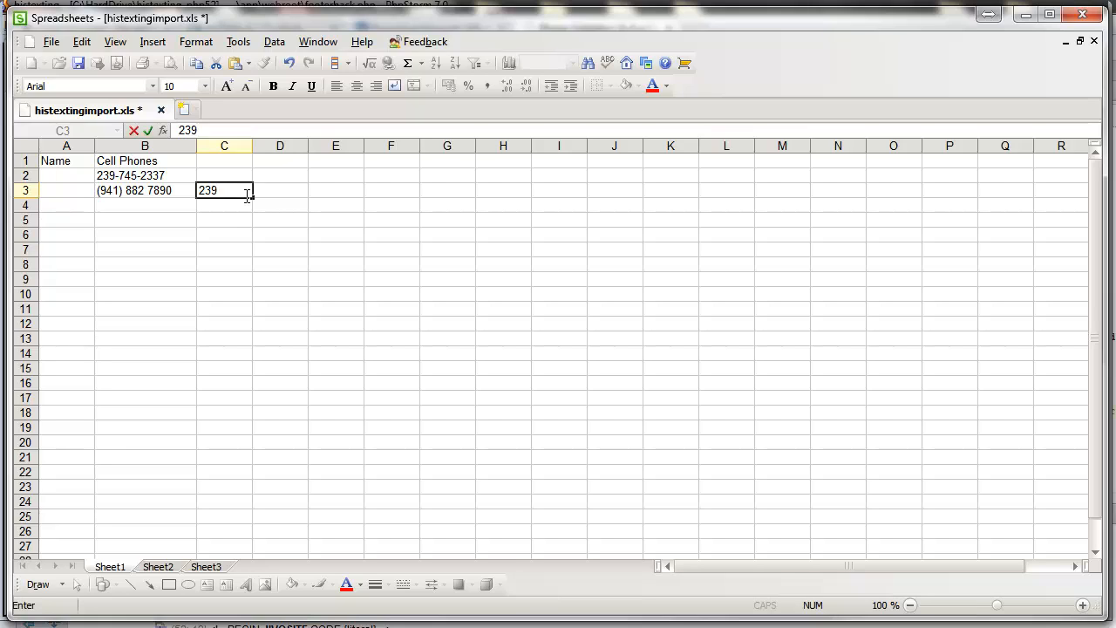
left_click(161, 207)
type("1-239-555")
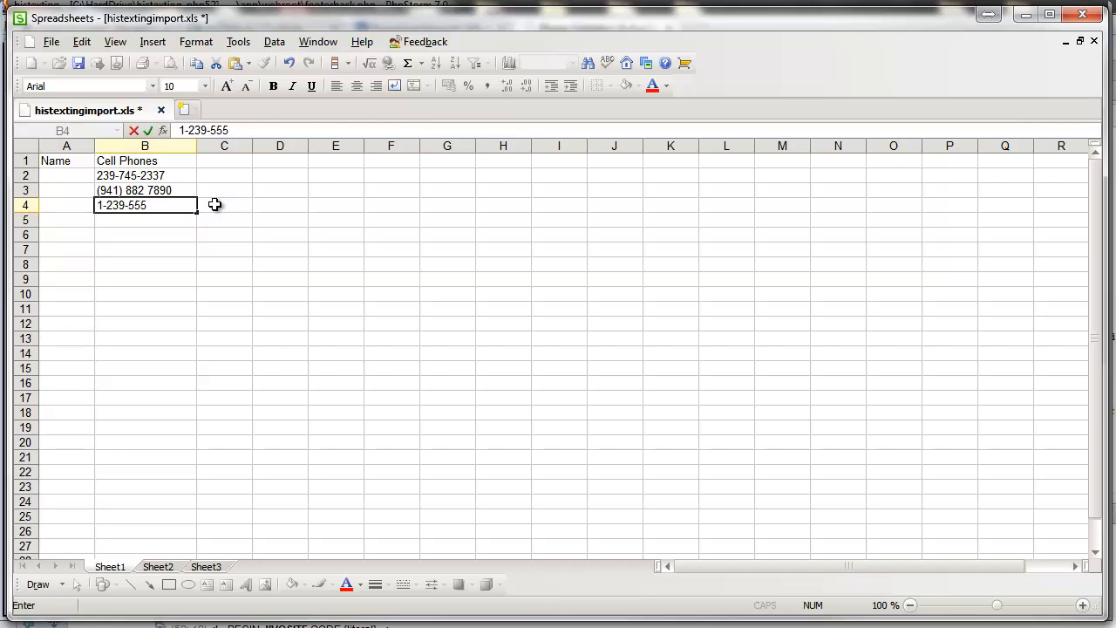
type("-777")
left_click(218, 194)
left_click_drag(149, 175, 149, 204)
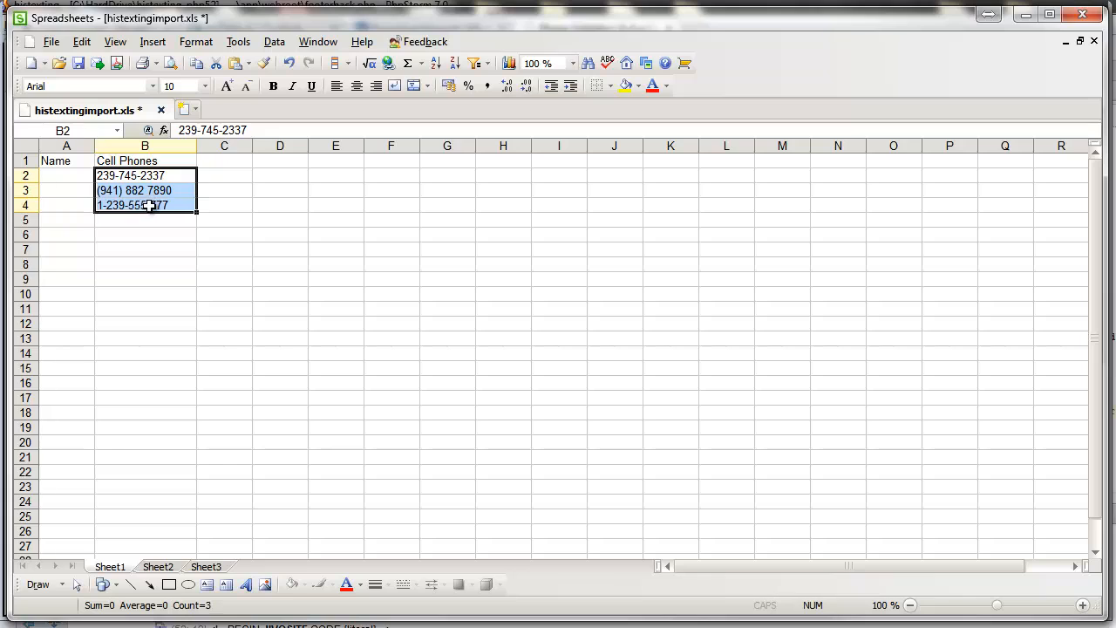
left_click(149, 204)
Step: Switch back to the HisTexting Contacts page in Chrome
left_click(205, 627)
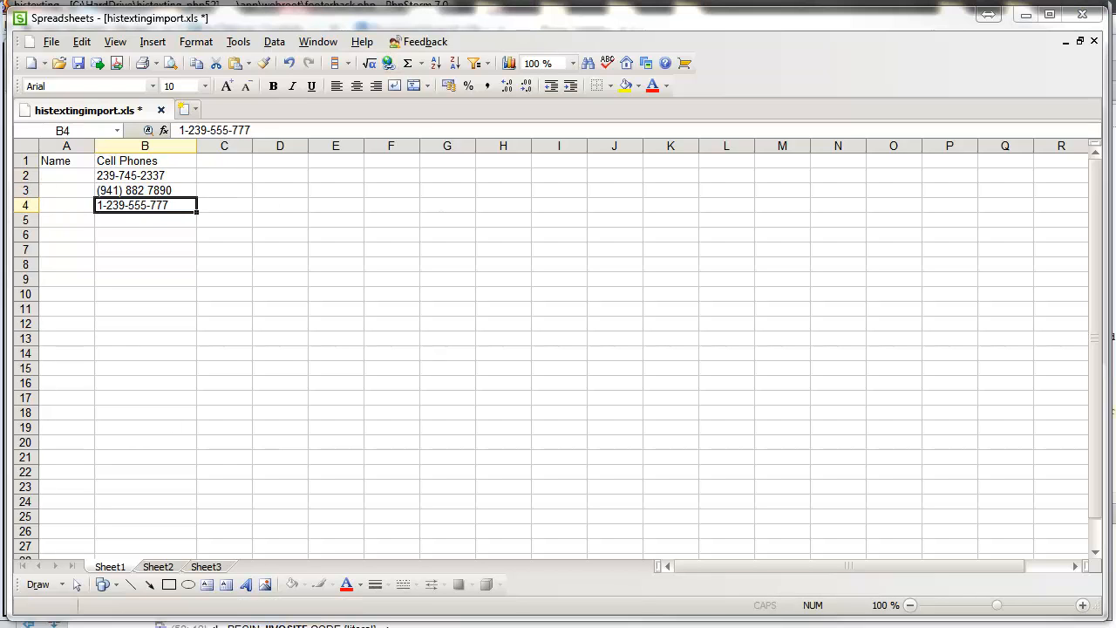
left_click(206, 627)
left_click(299, 623)
left_click(277, 33)
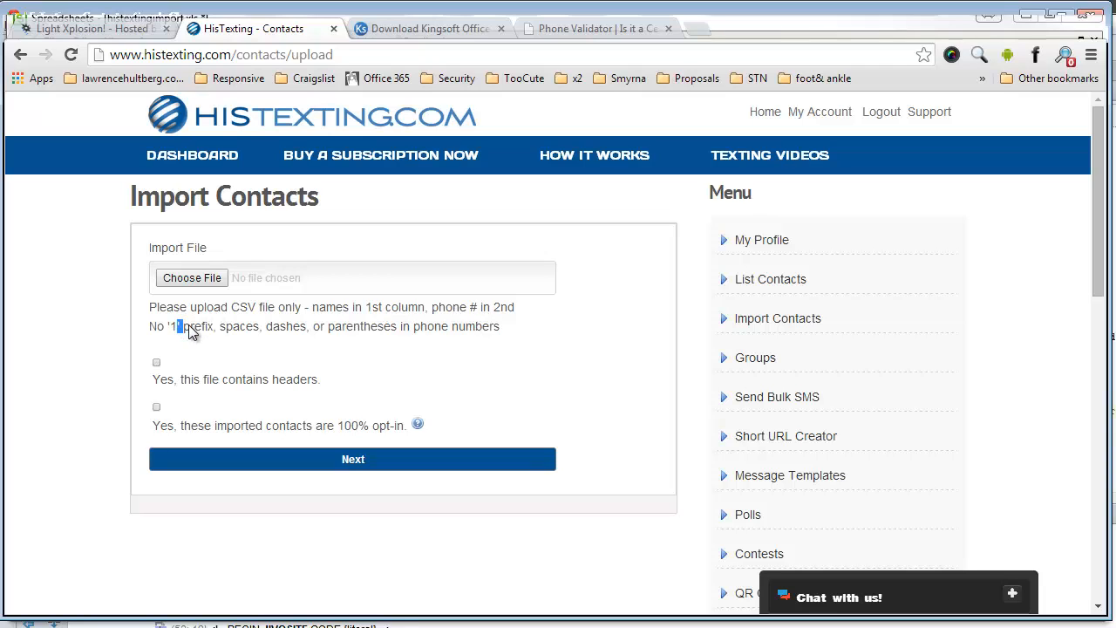
Step: Highlight 'spaces', 'dashes' and 'parentheses' in the upload rules, then return to the spreadsheet
double_click(237, 329)
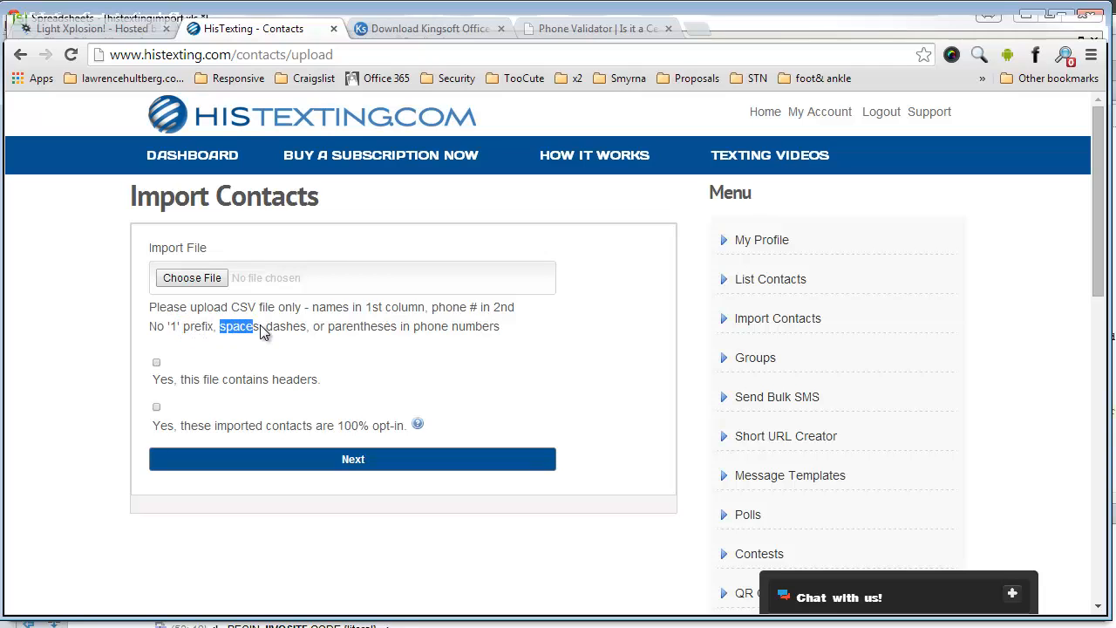
double_click(281, 328)
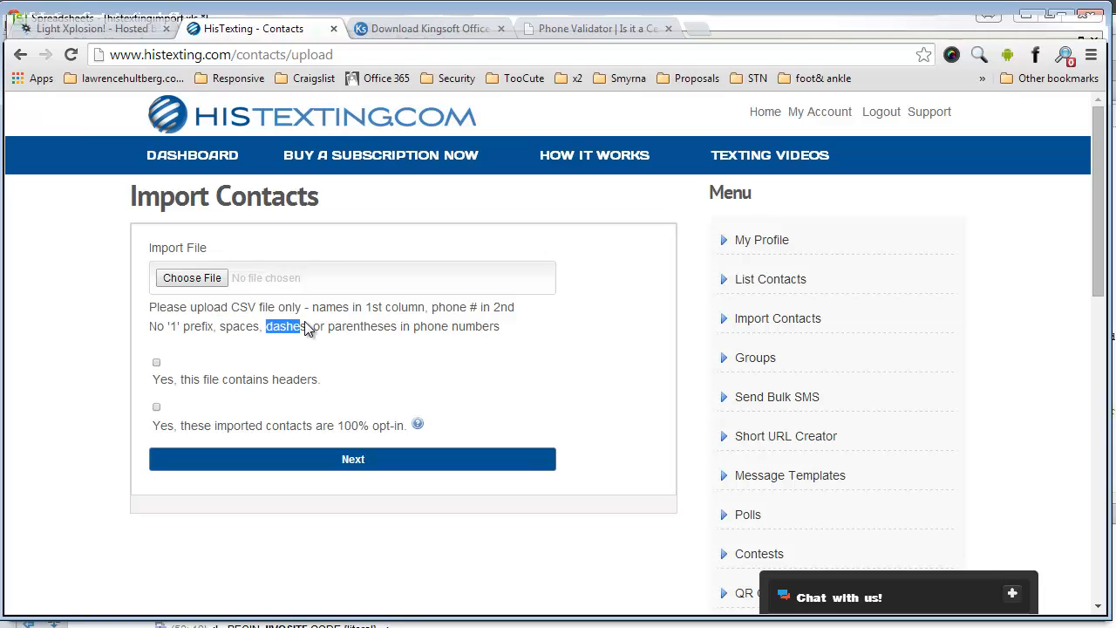
double_click(366, 335)
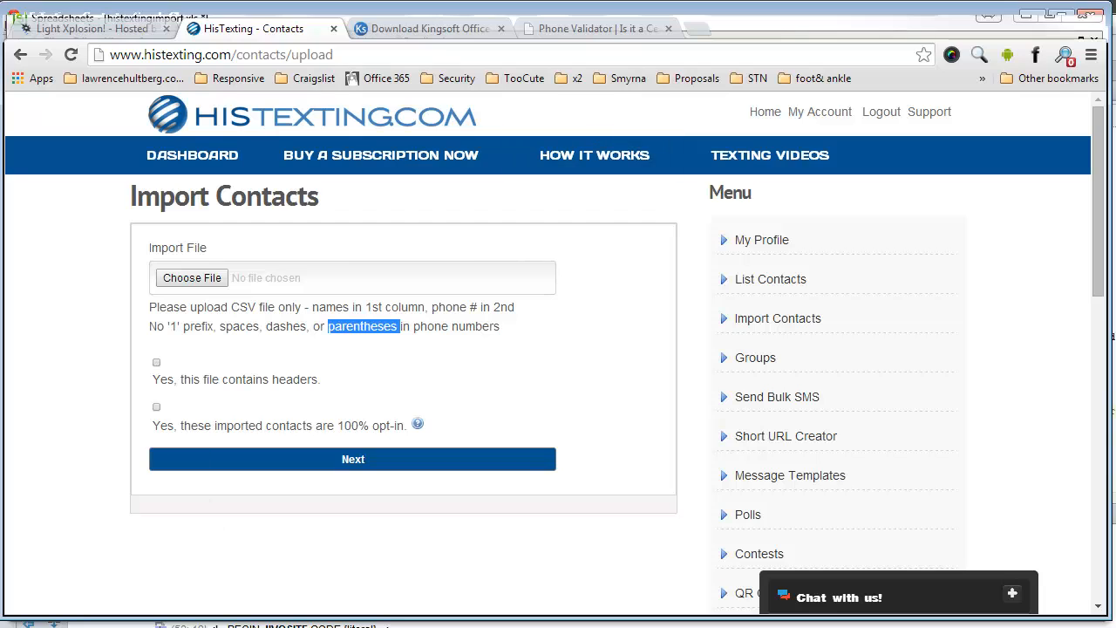
key("alt+Tab")
left_click(337, 324)
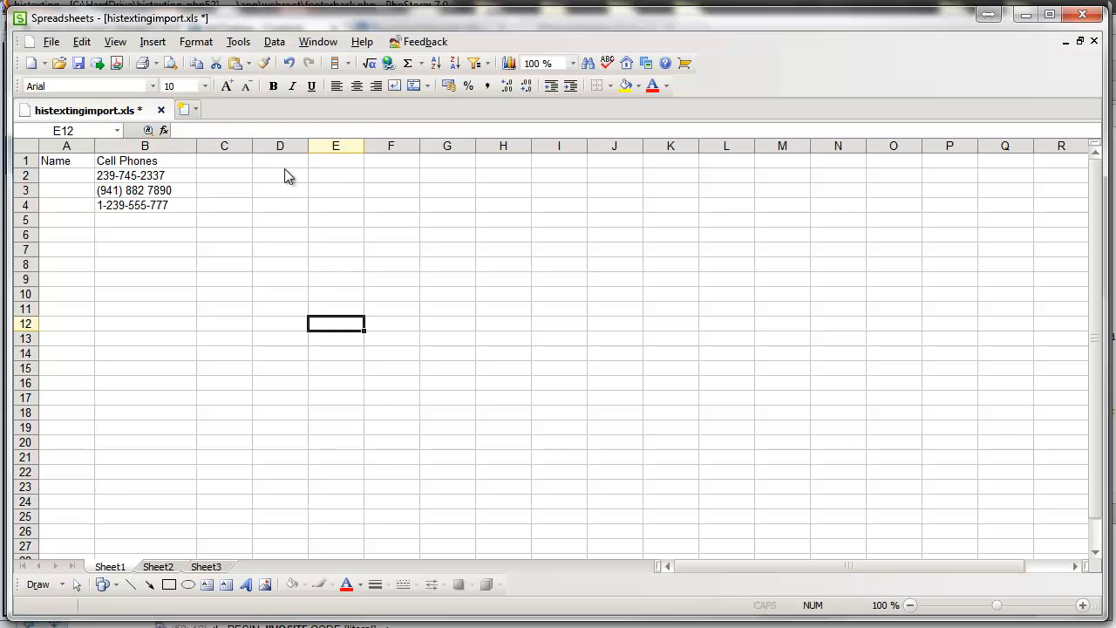
Step: Type the three contacts' first names into A2, A3 and A4
left_click(66, 180)
type("Crai")
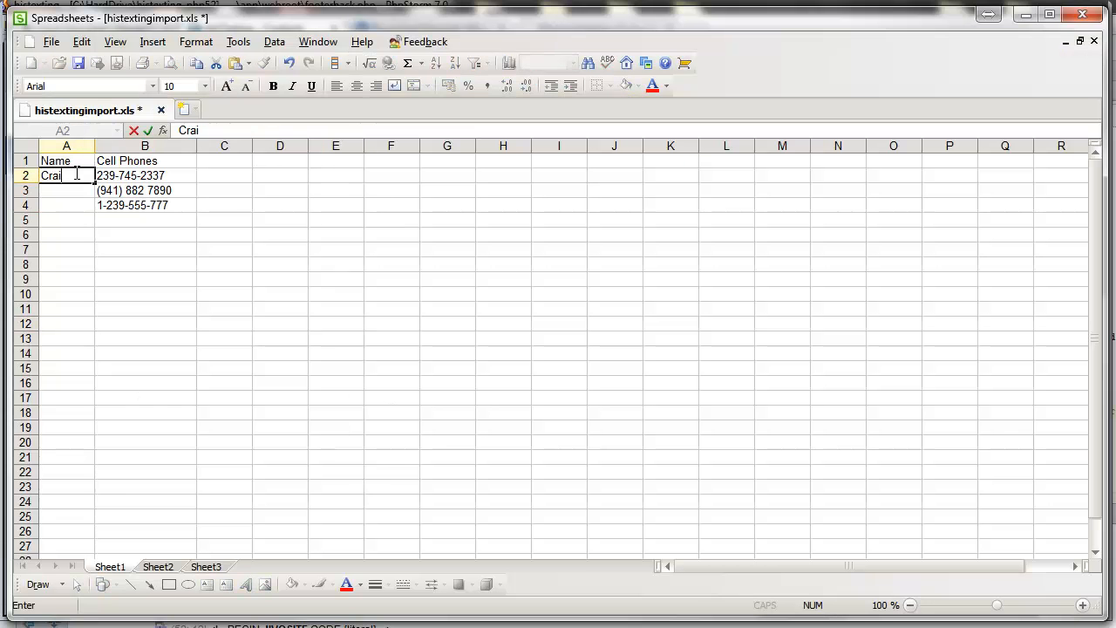
type("g")
key("Tab")
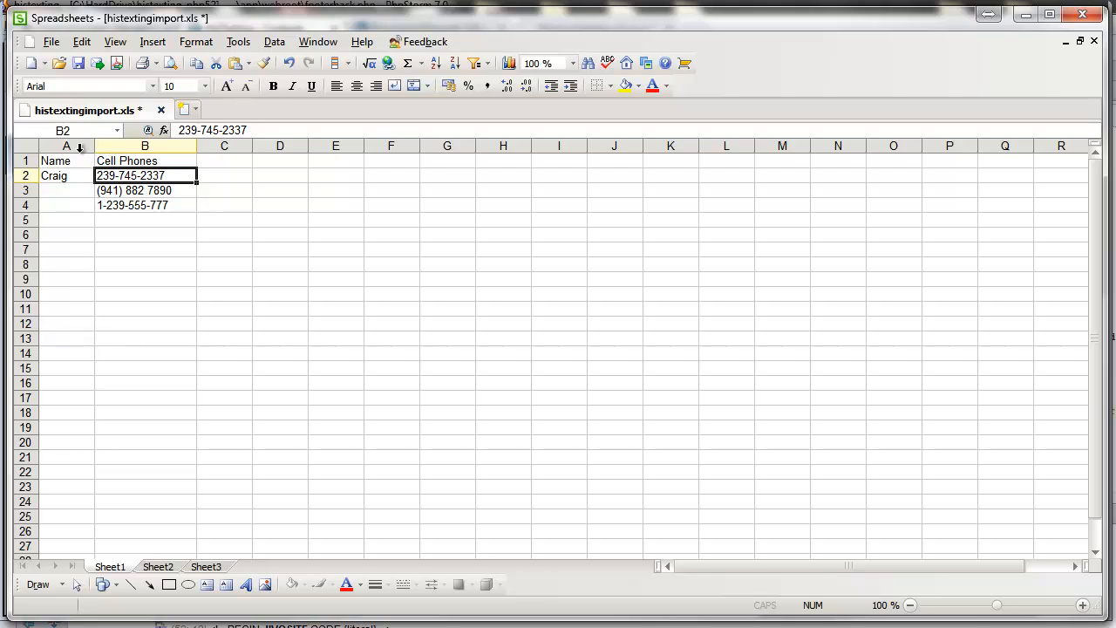
left_click_drag(99, 152, 138, 154)
double_click(87, 190)
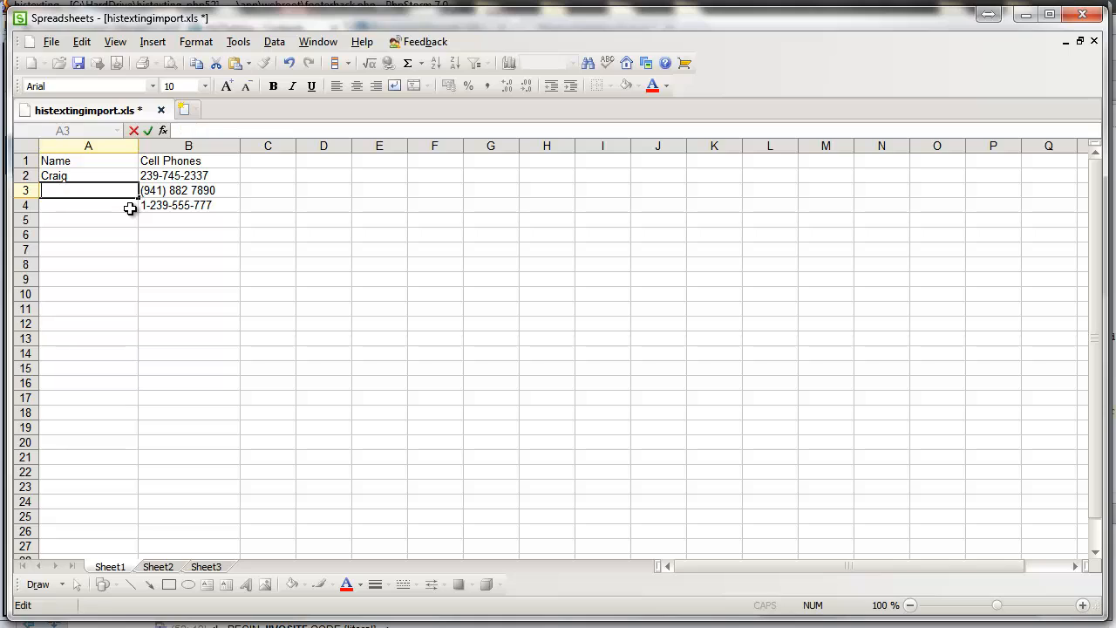
type("Sheanna")
key("Return")
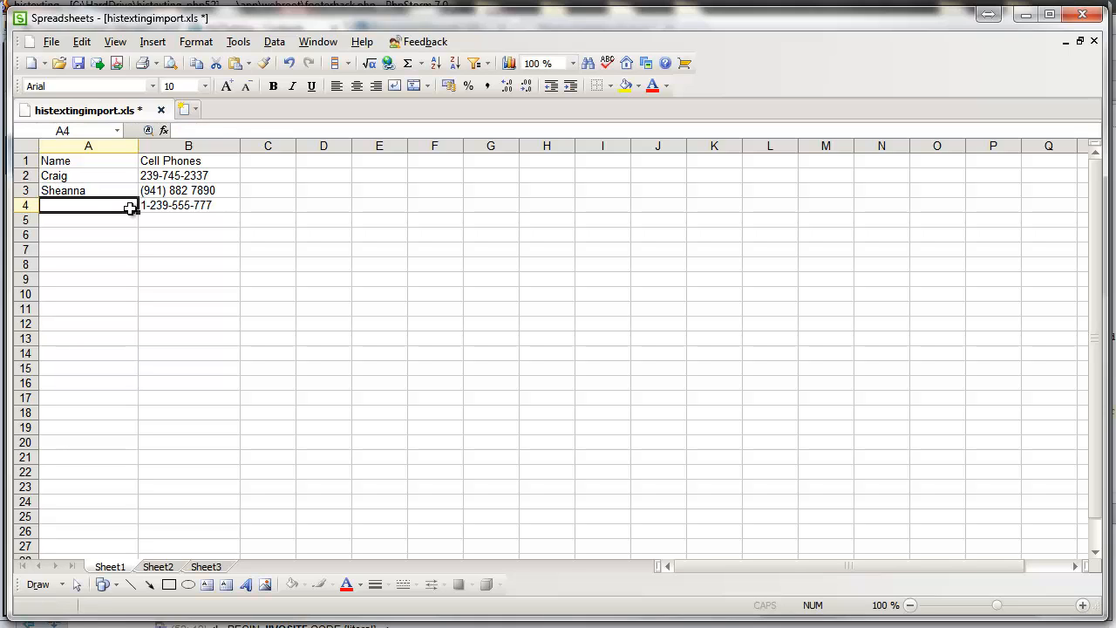
type("Mi")
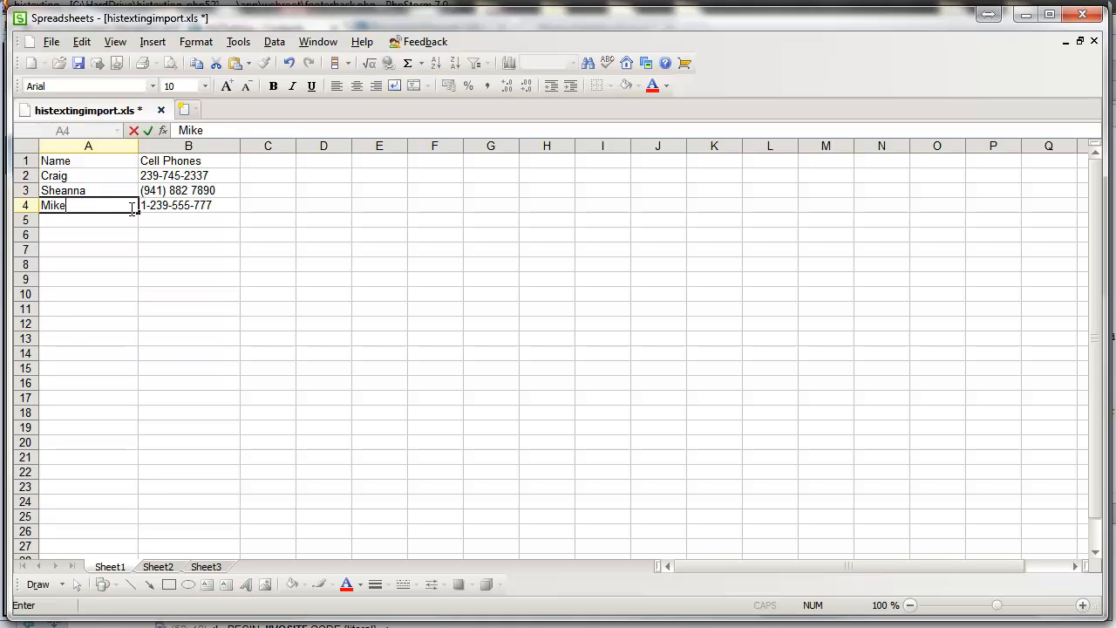
type("ke")
key("Return")
Step: Widen column A further so the three names fit
left_click(107, 177)
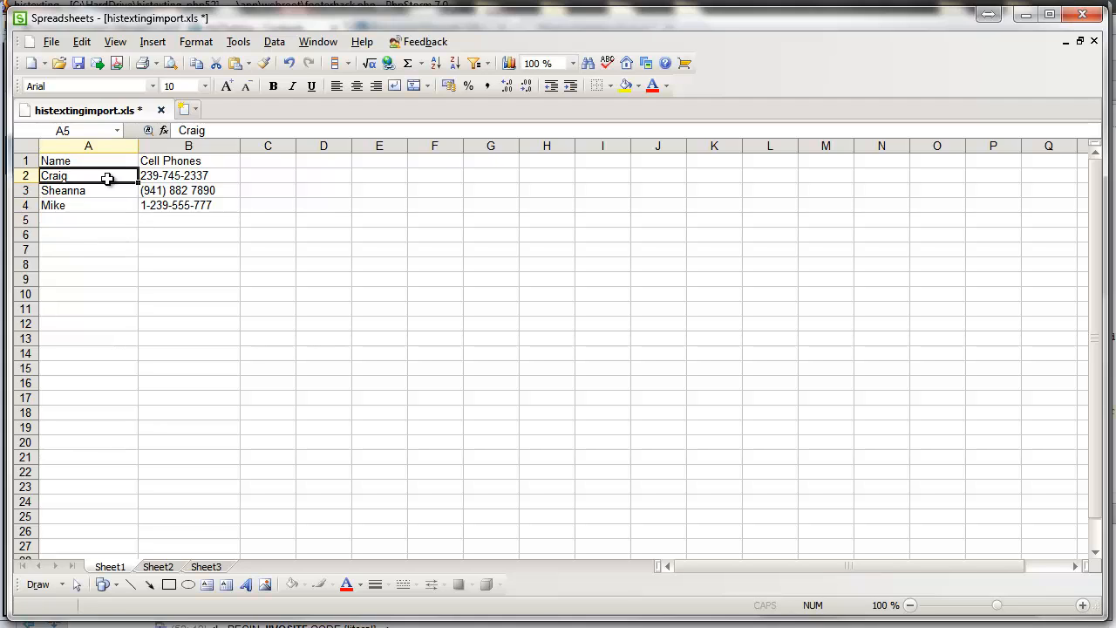
left_click(114, 204)
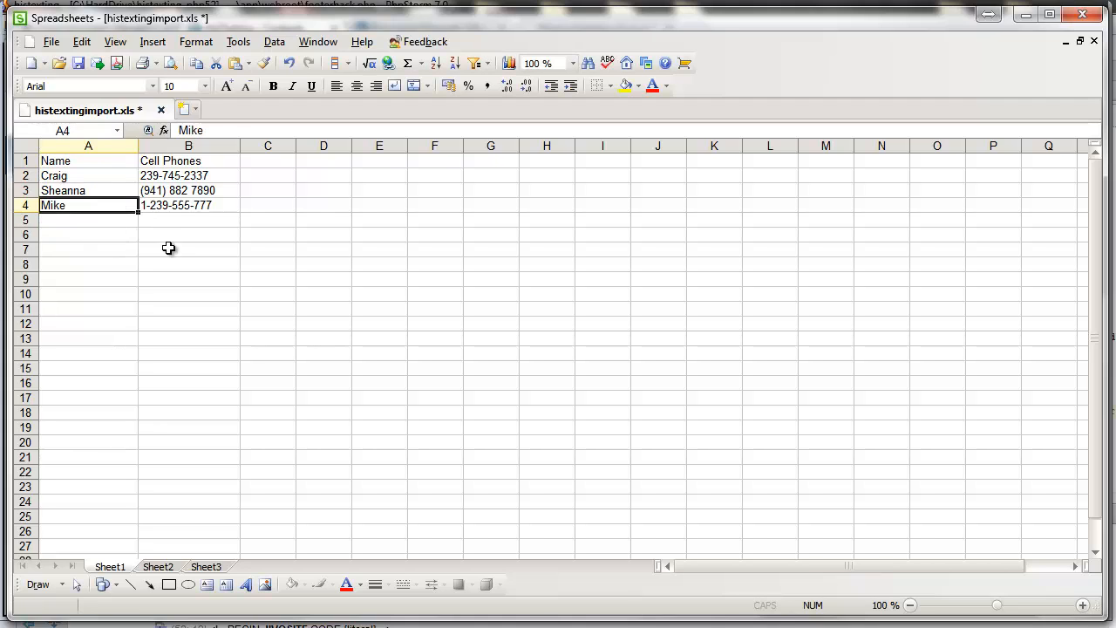
left_click(168, 248)
left_click_drag(142, 150, 156, 150)
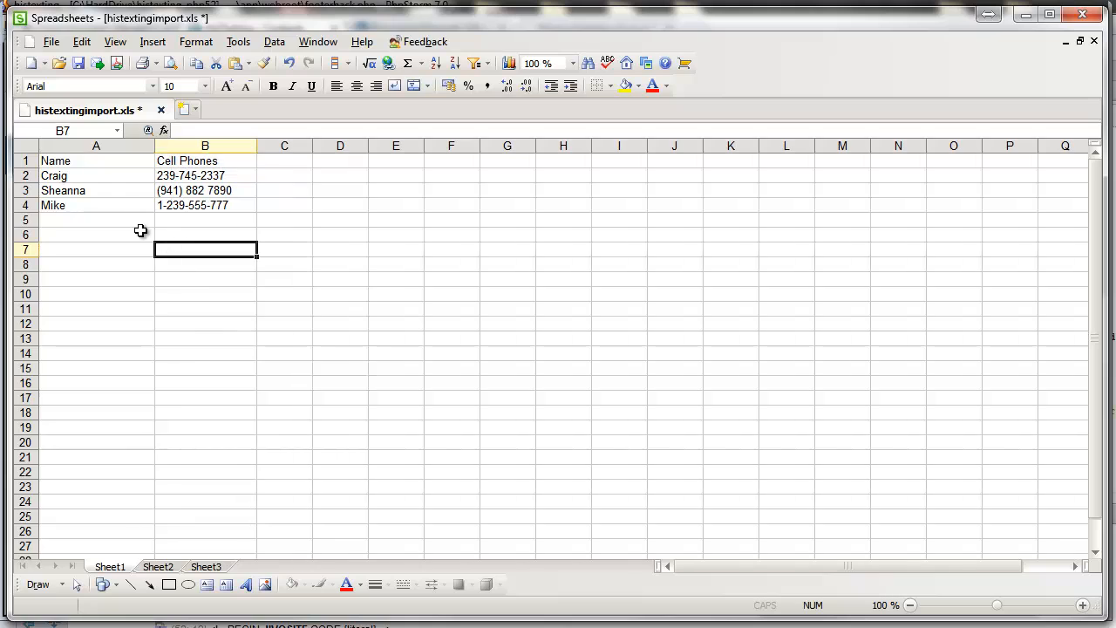
left_click(142, 231)
left_click(99, 178)
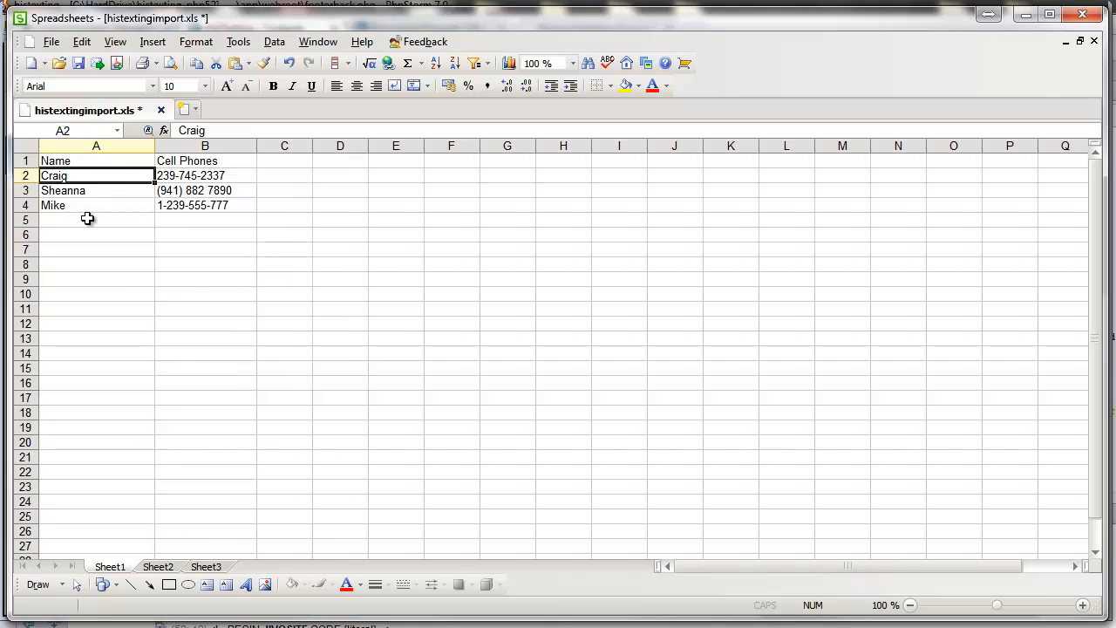
left_click(96, 164)
left_click(102, 223)
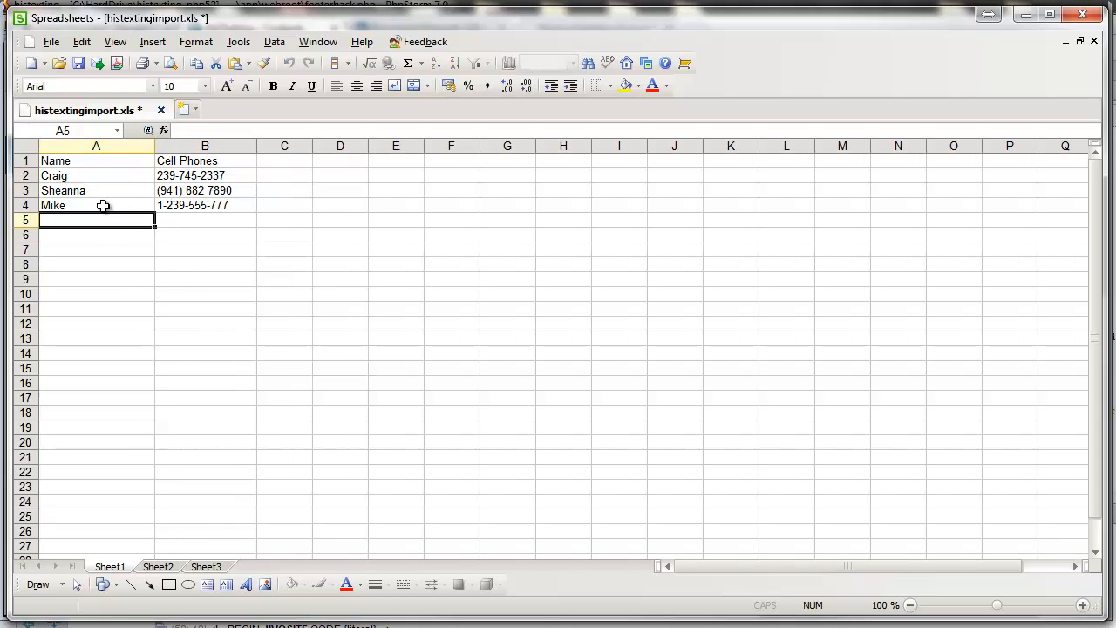
left_click(103, 179)
left_click(101, 192)
left_click(100, 209)
left_click(100, 177)
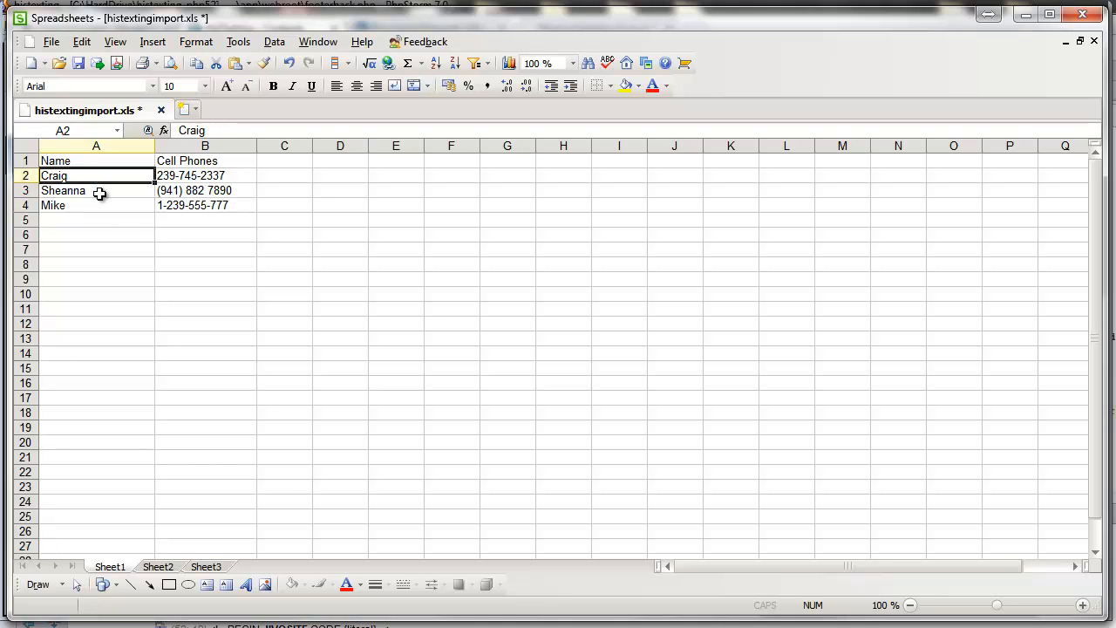
left_click(131, 210)
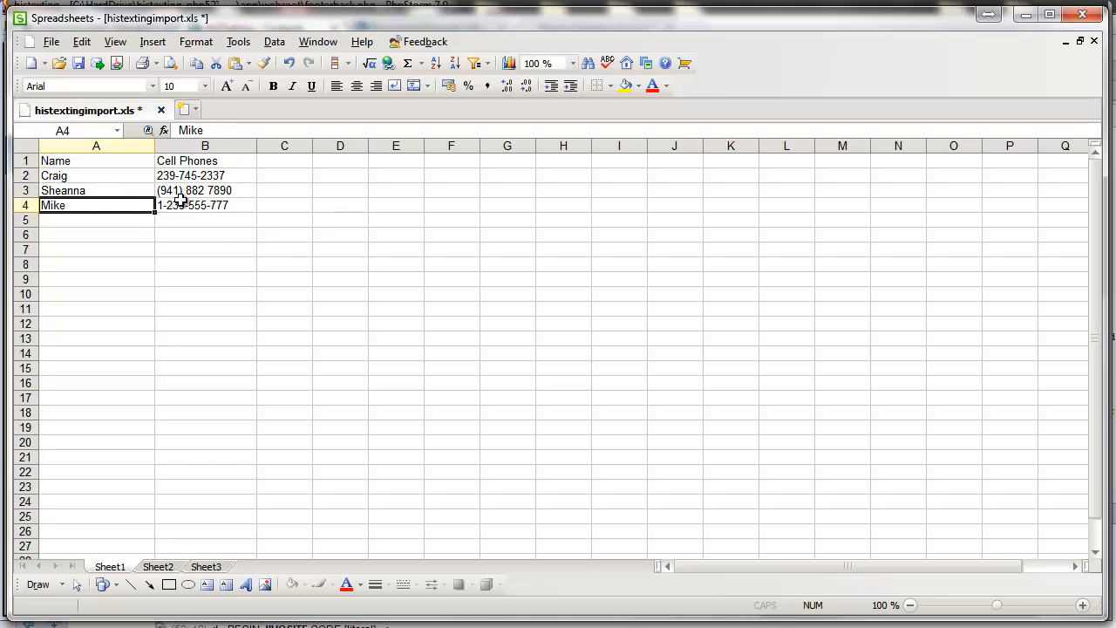
Step: Copy B2:B4 and paste it repeatedly down column B through row 18
left_click(262, 218)
left_click_drag(215, 177, 199, 208)
key("ctrl+c")
left_click(199, 221)
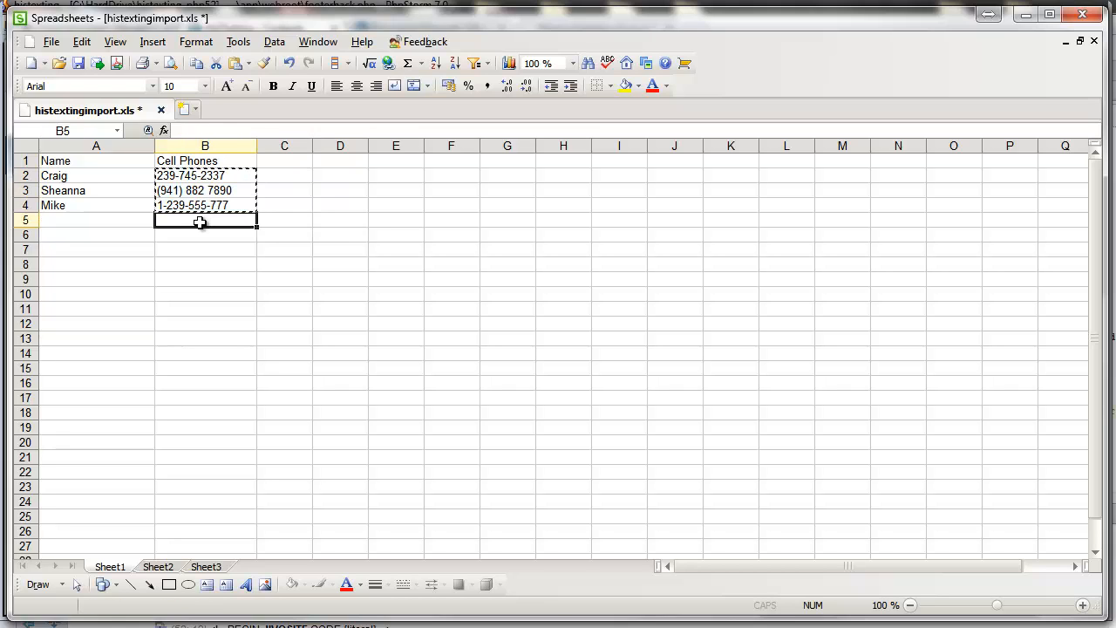
key("ctrl+v")
left_click(191, 279)
key("ctrl+v")
left_click(192, 264)
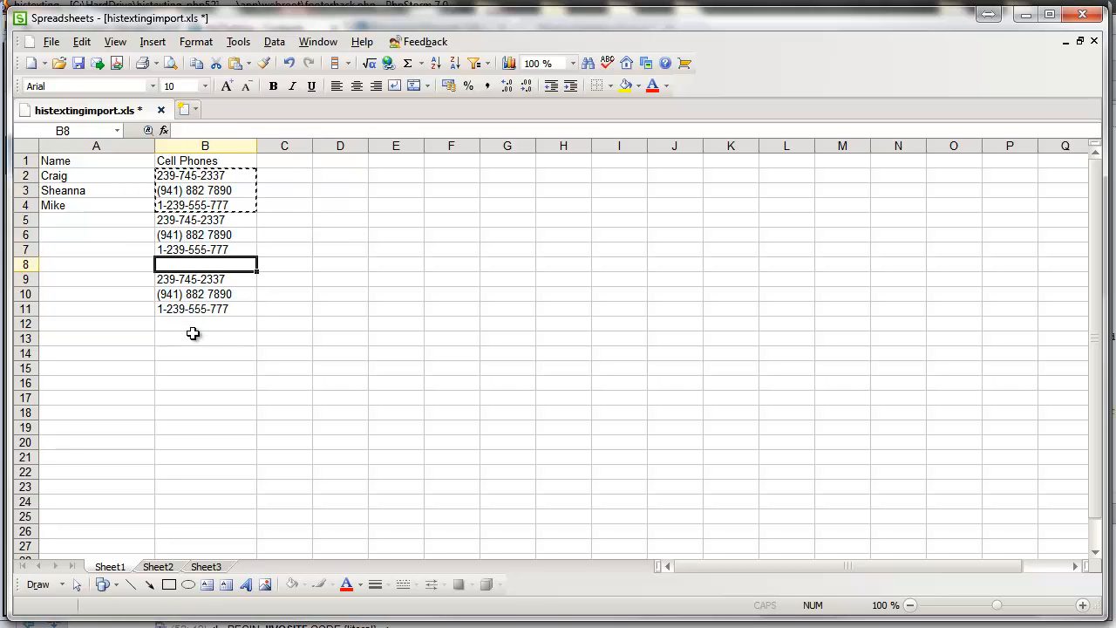
key("ctrl+v")
left_click(190, 339)
key("ctrl+v")
left_click(190, 384)
key("ctrl+v")
left_click(196, 324)
key("ctrl+v")
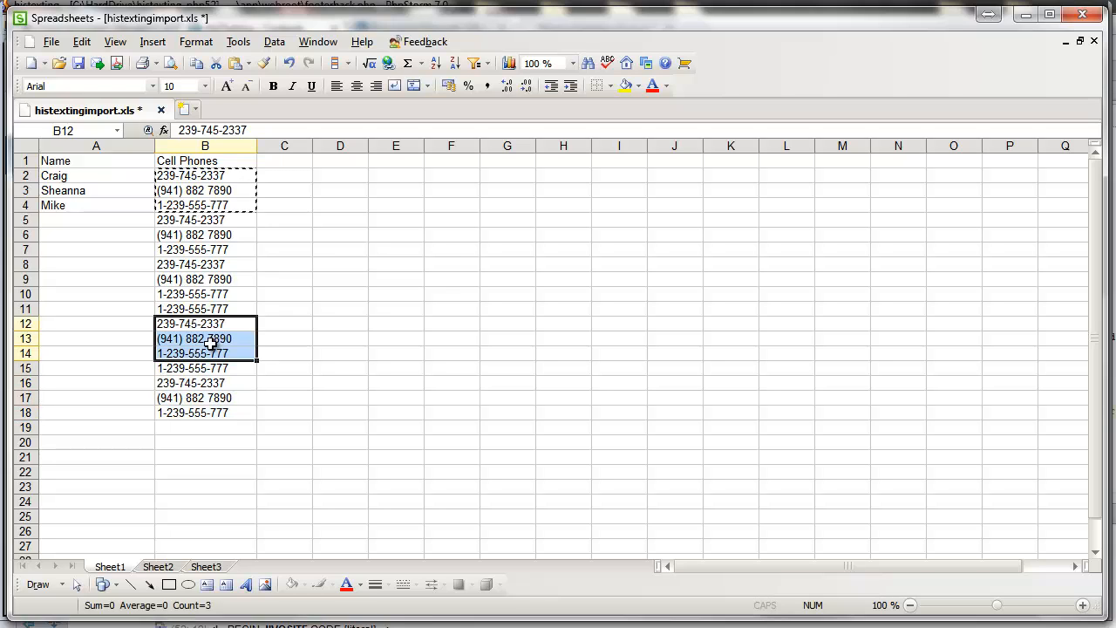
Step: Check the phone number in B2, leaving it unchanged
left_click(296, 296)
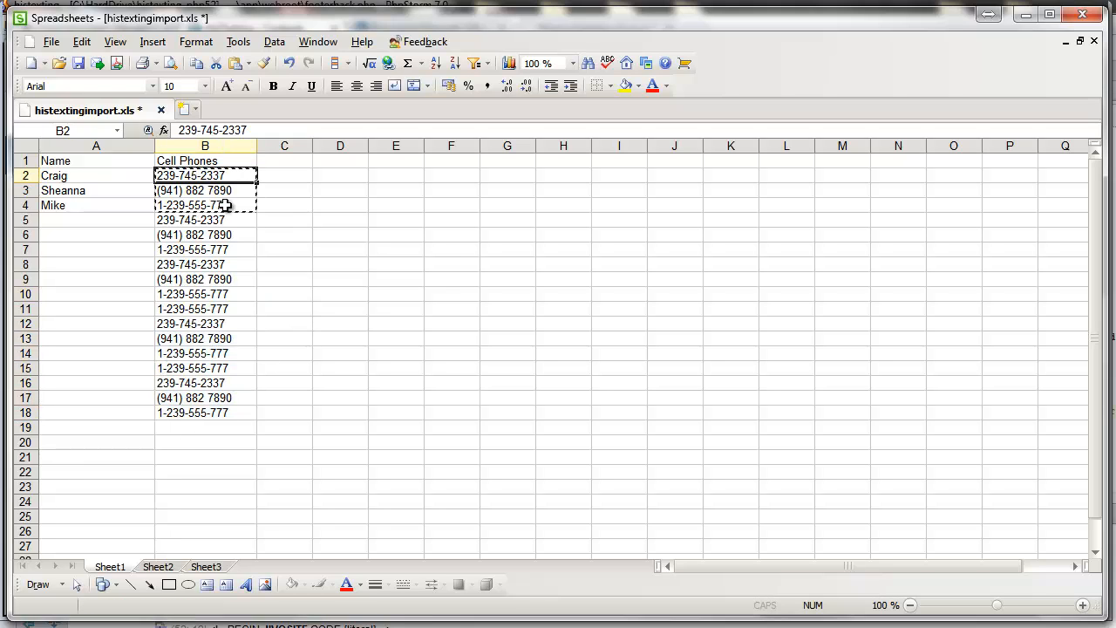
left_click(228, 175)
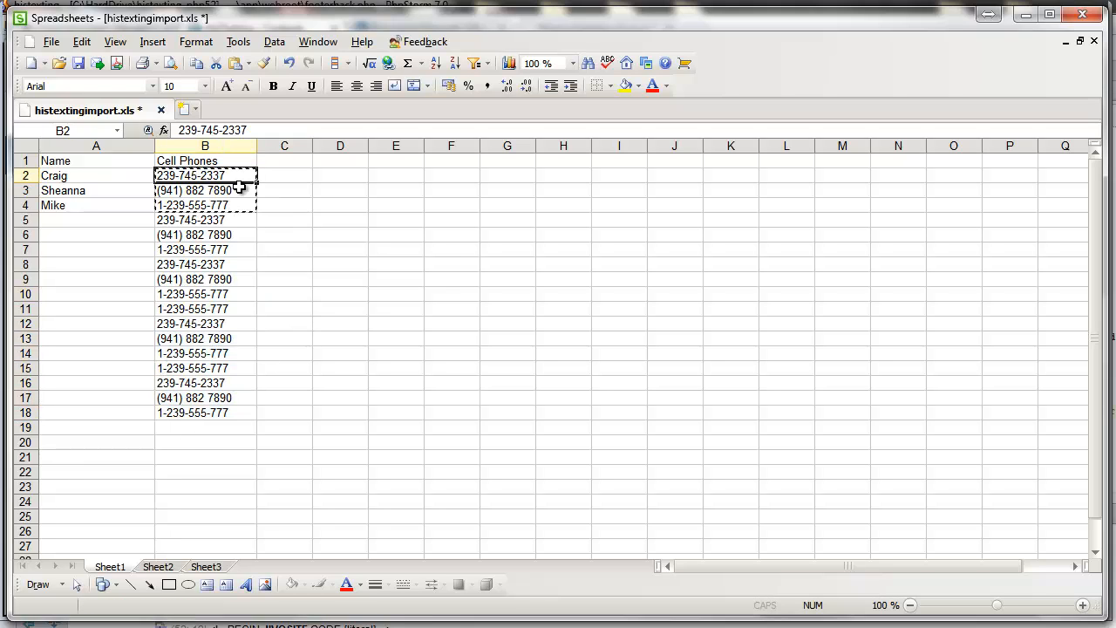
double_click(177, 175)
left_click(293, 221)
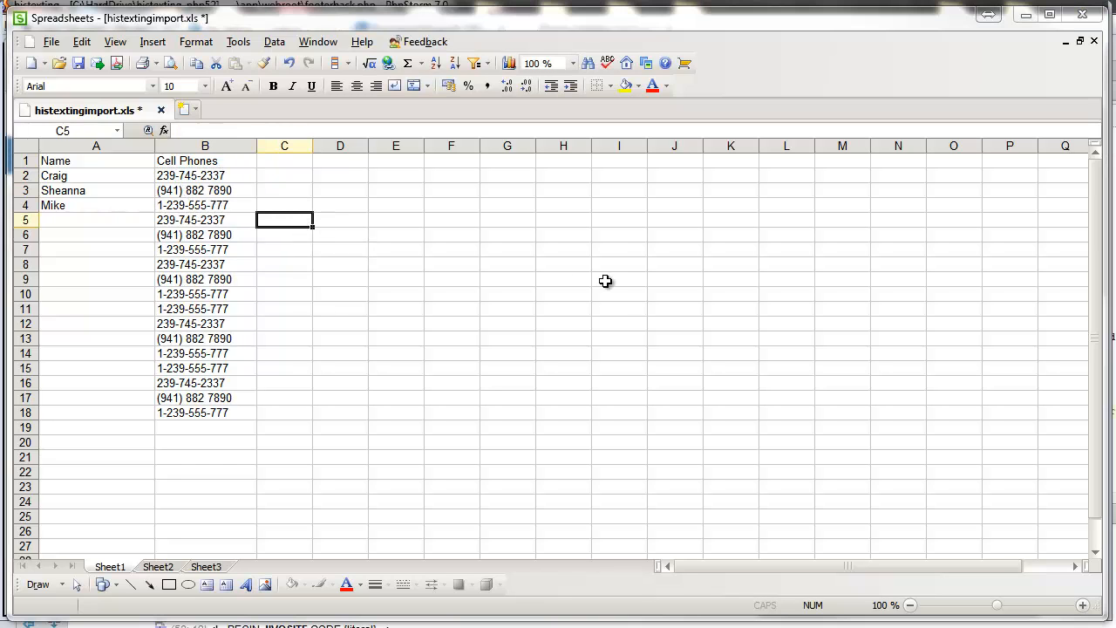
left_click(205, 176)
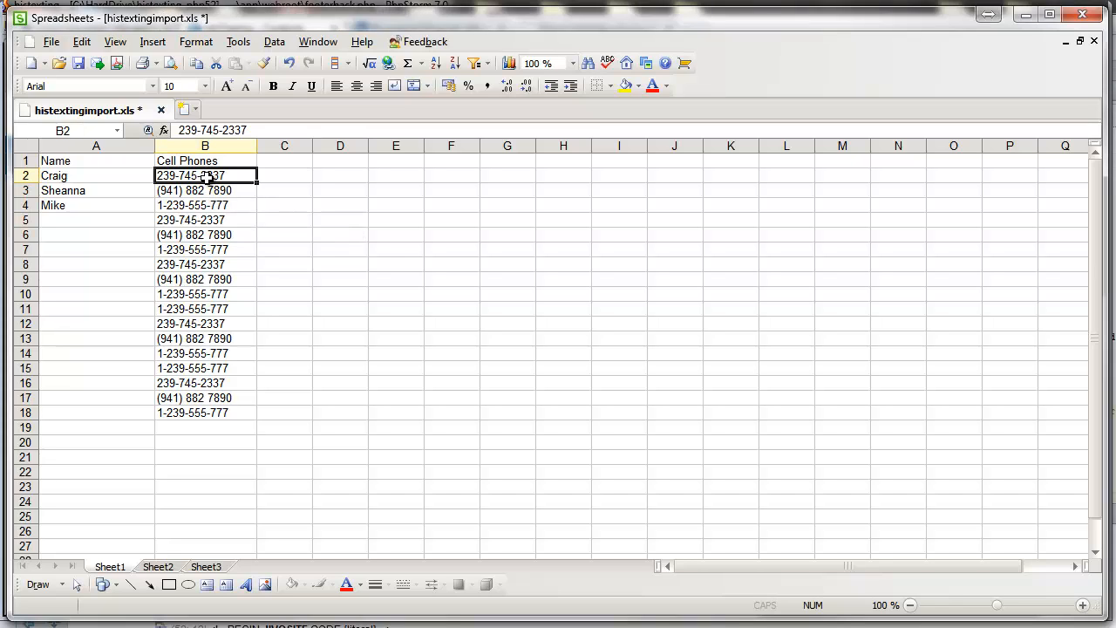
left_click(82, 44)
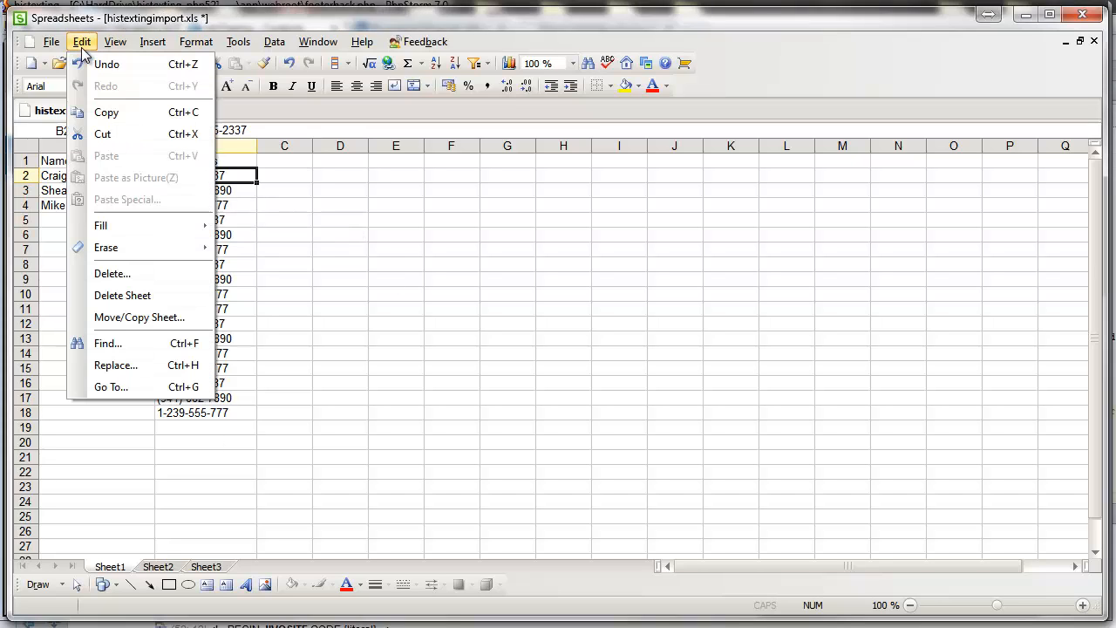
Step: Replace every dash with nothing, making 12 replacements
left_click(116, 367)
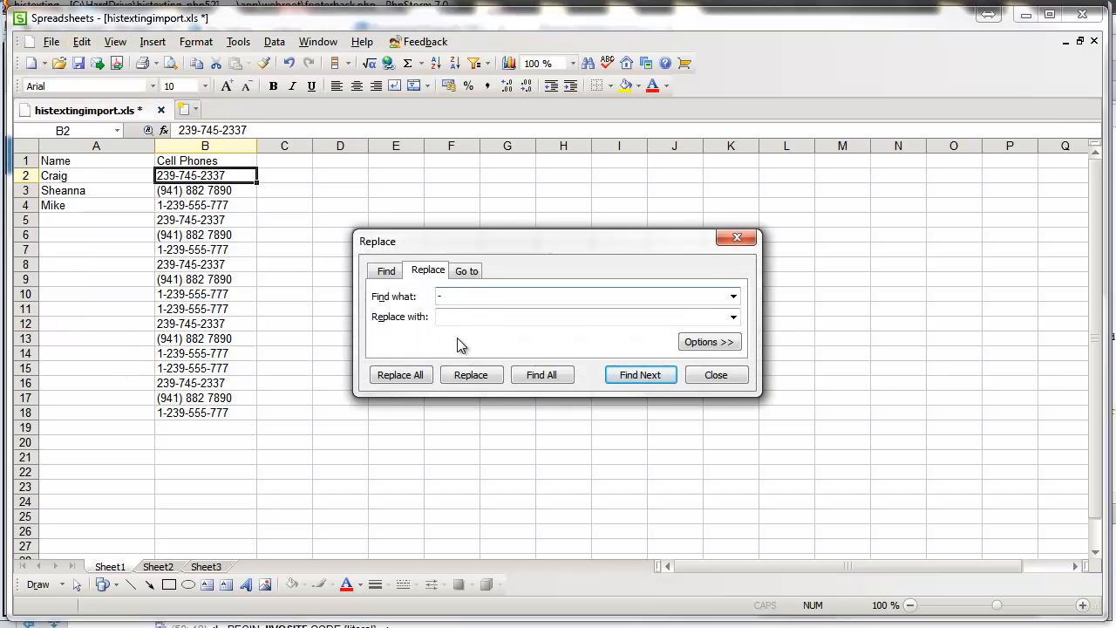
left_click(410, 374)
left_click(841, 437)
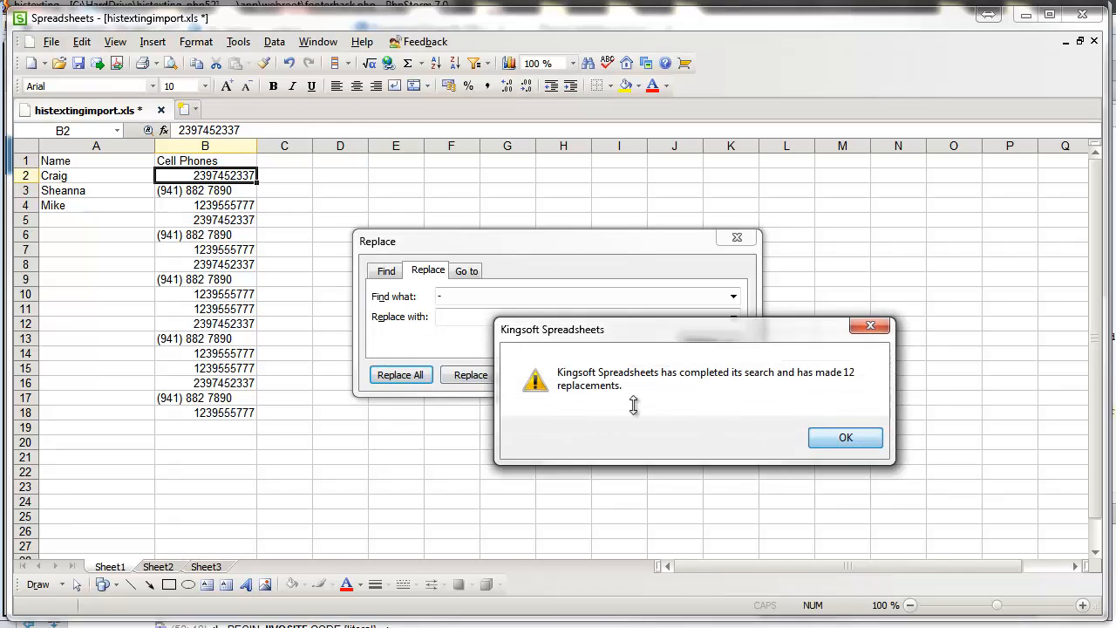
left_click_drag(512, 241, 539, 216)
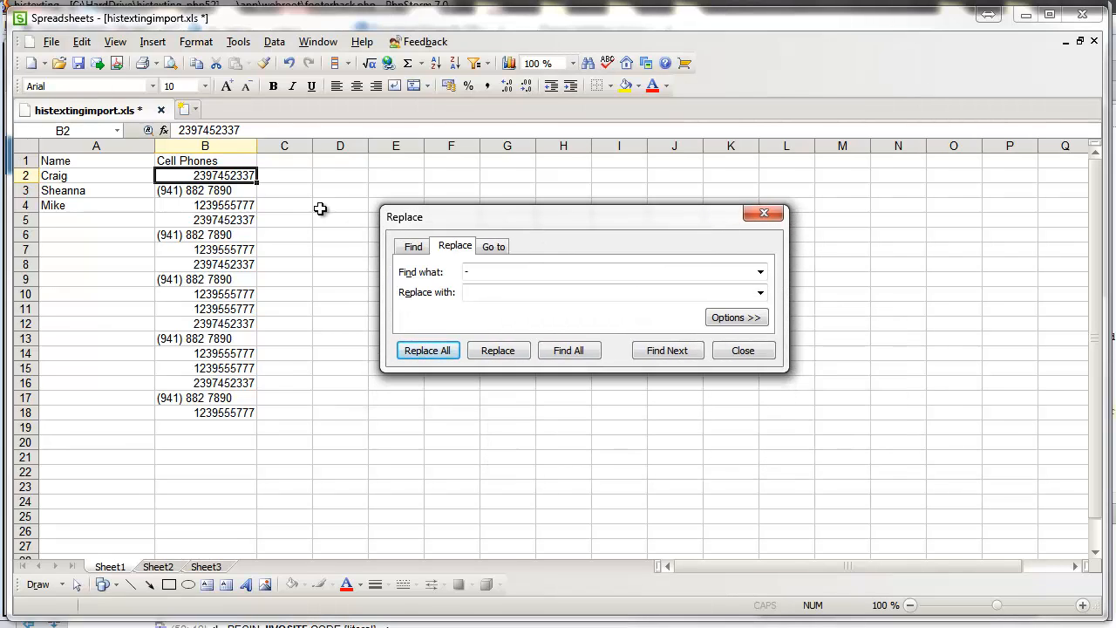
Step: Remove every opening and closing parenthesis, 5 replacements each
left_click_drag(488, 269, 468, 271)
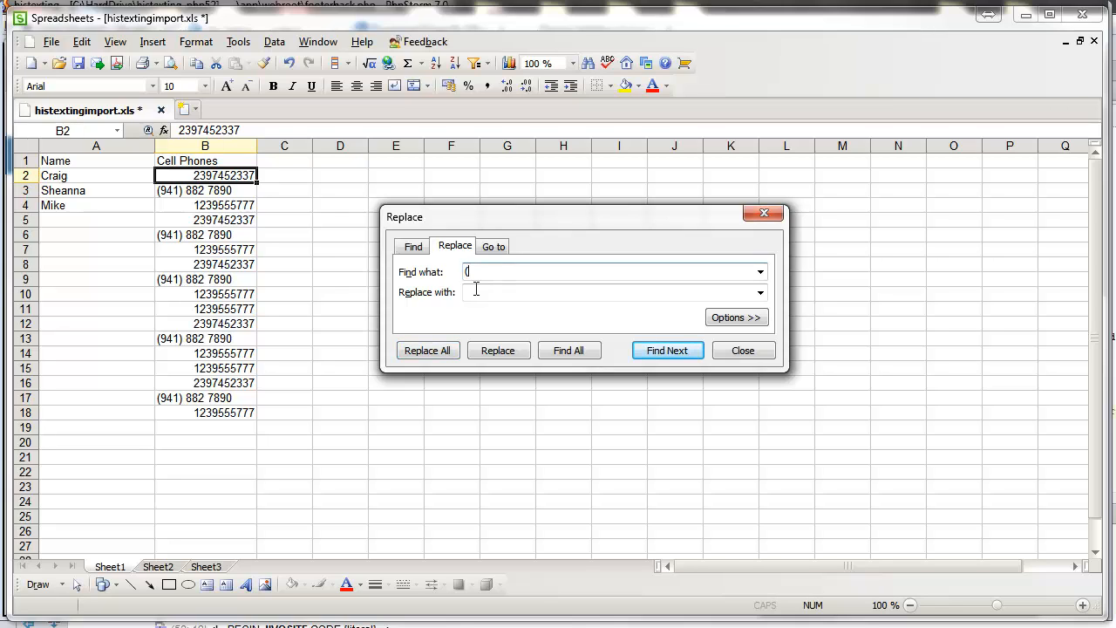
type("(")
left_click(427, 349)
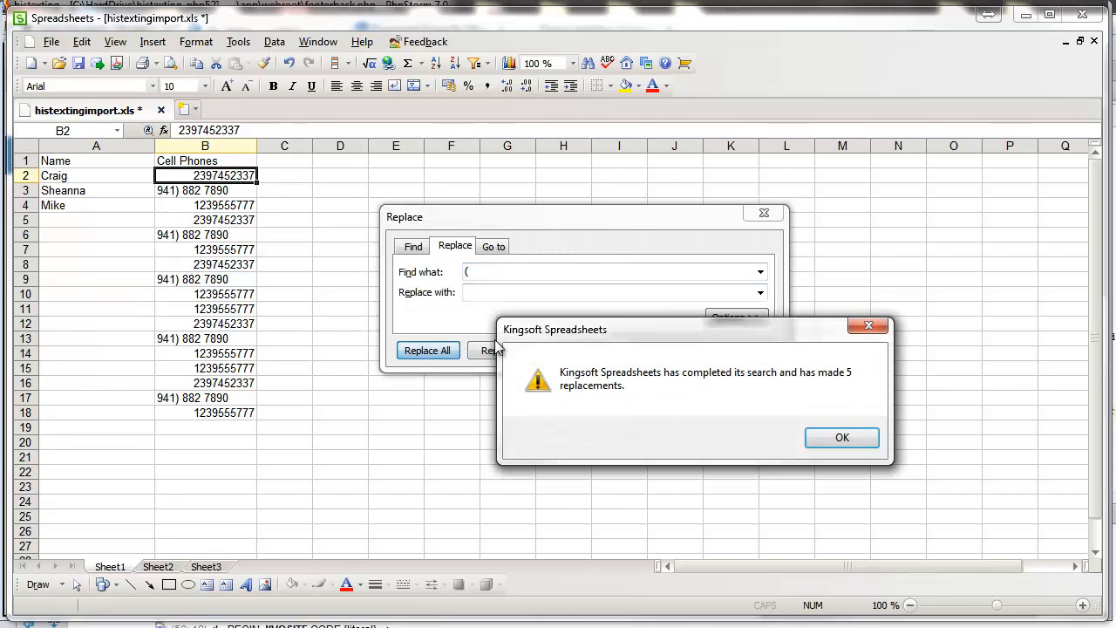
left_click(842, 437)
left_click_drag(485, 273, 467, 273)
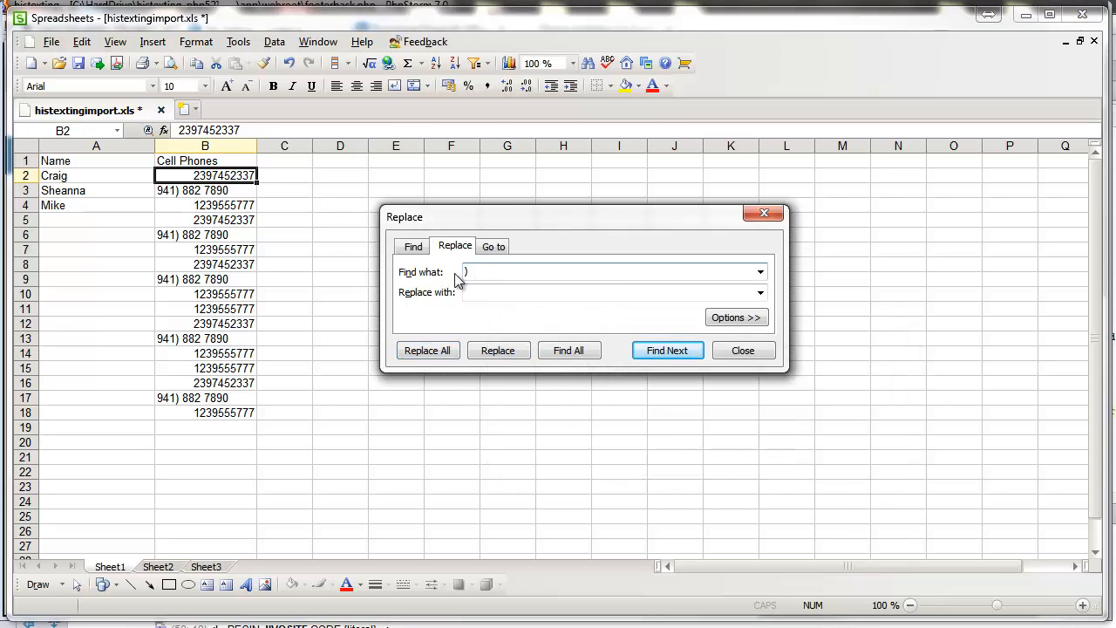
type(")")
left_click(427, 350)
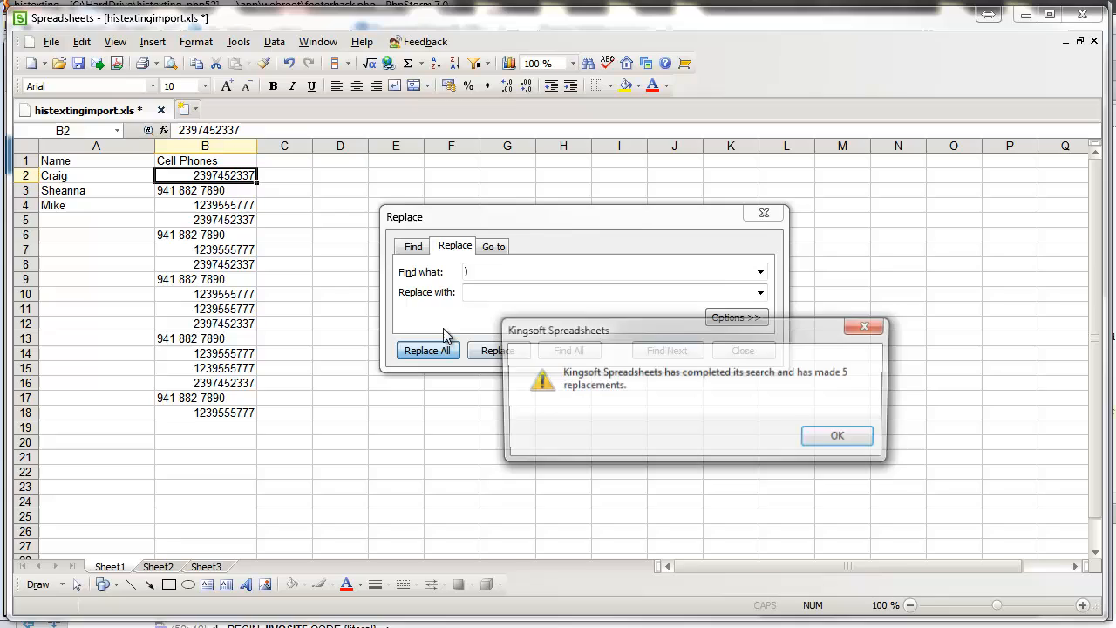
left_click(846, 433)
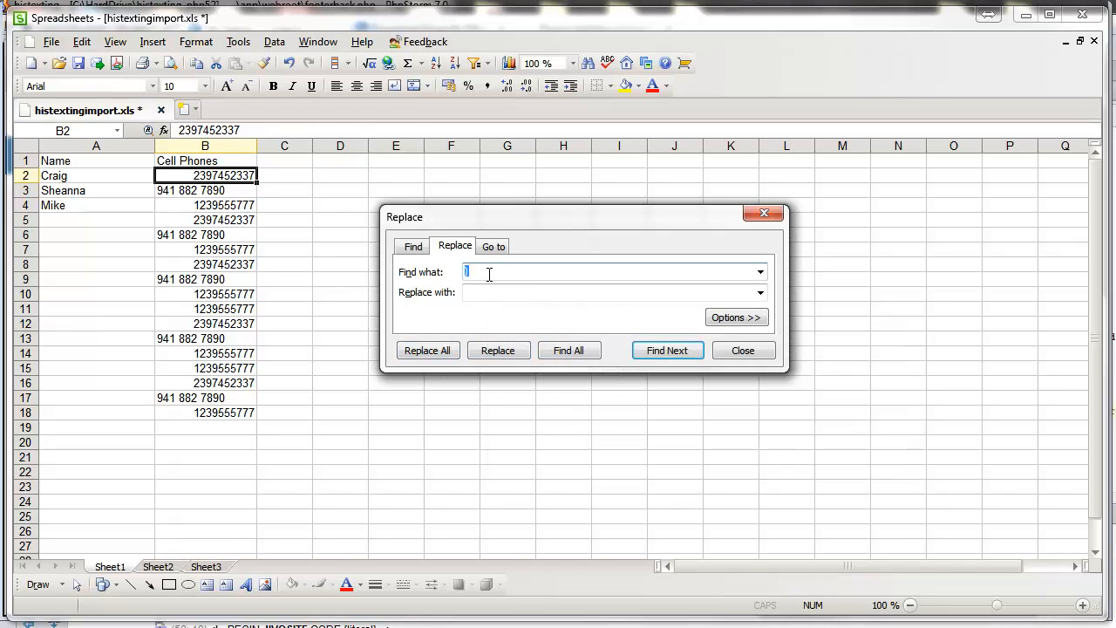
Step: Clear the search text, dismiss the missing-text warning, and close Replace
key("BackSpace")
left_click(427, 350)
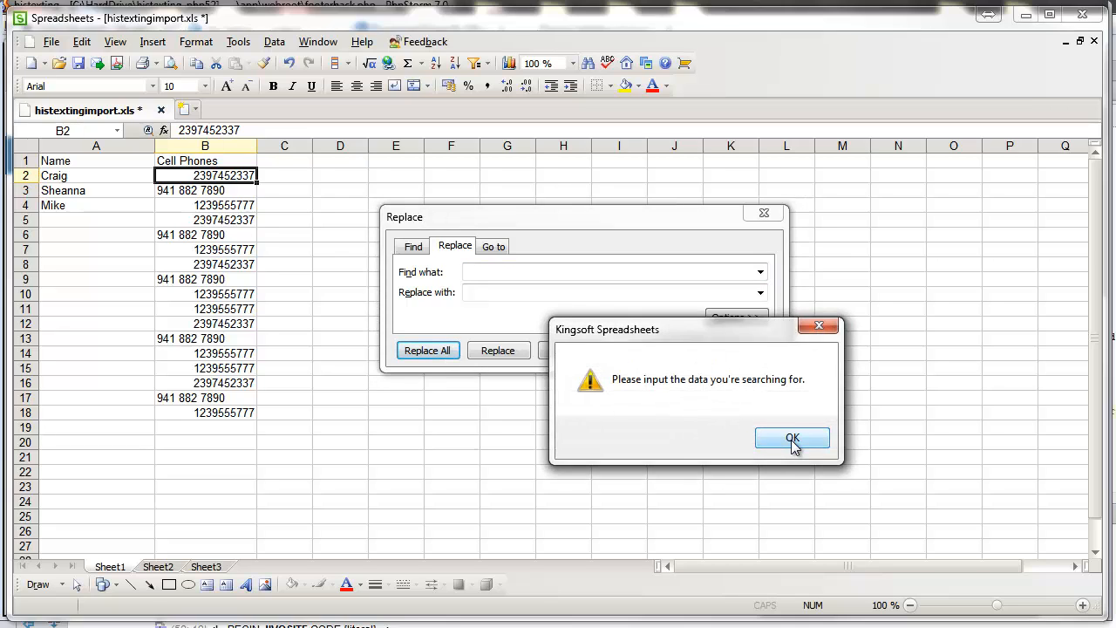
left_click(791, 440)
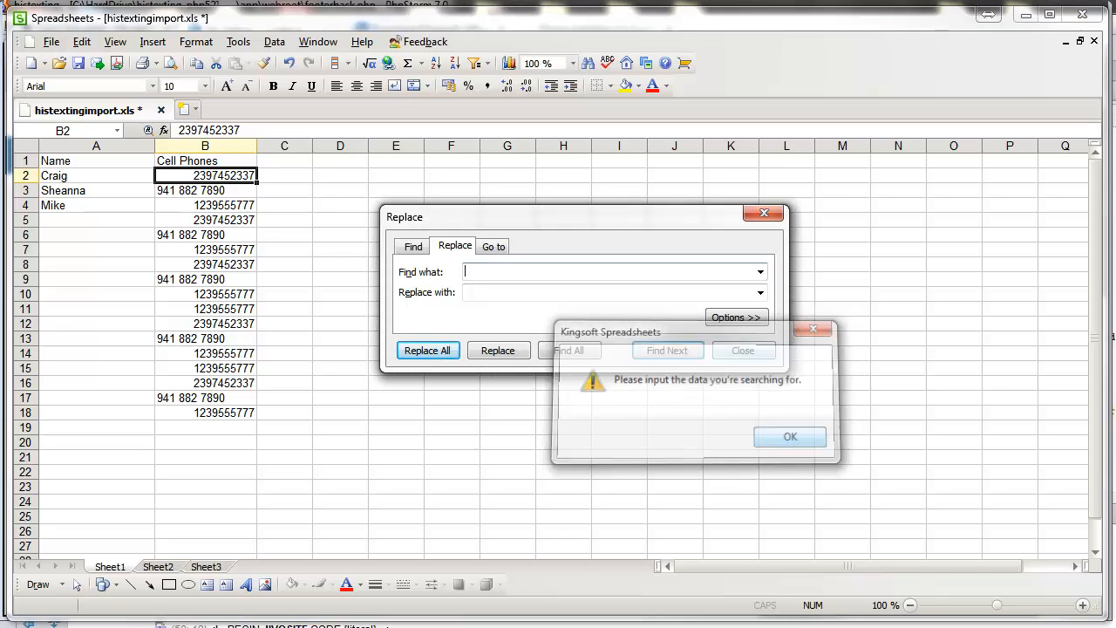
left_click(763, 212)
Step: Delete the two spaces from the numbers in B3, B6 and B9
double_click(183, 190)
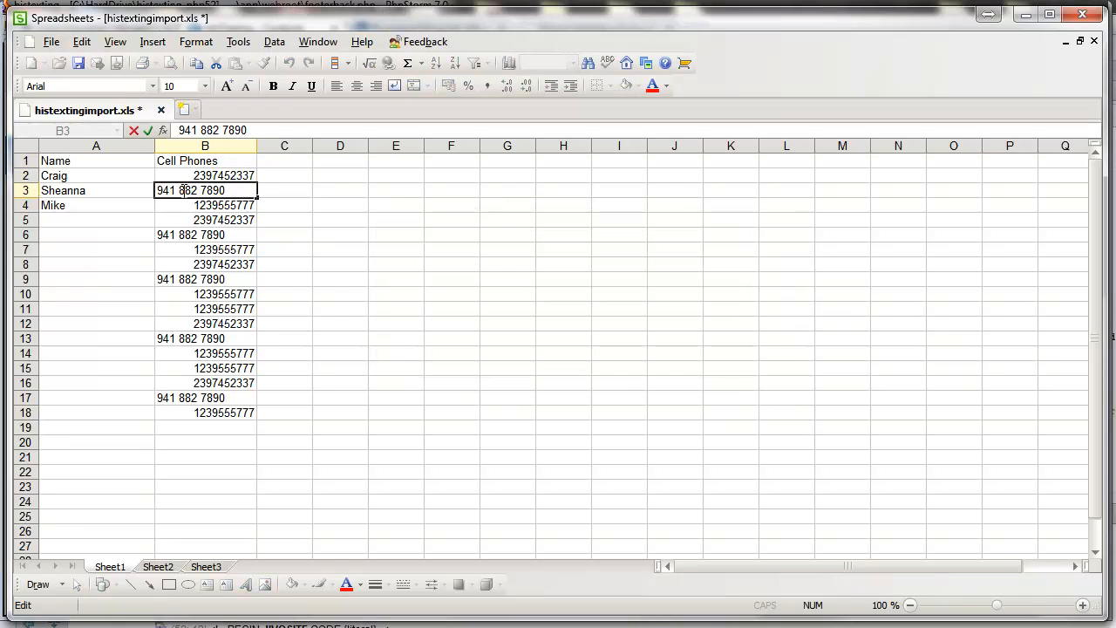
key("BackSpace")
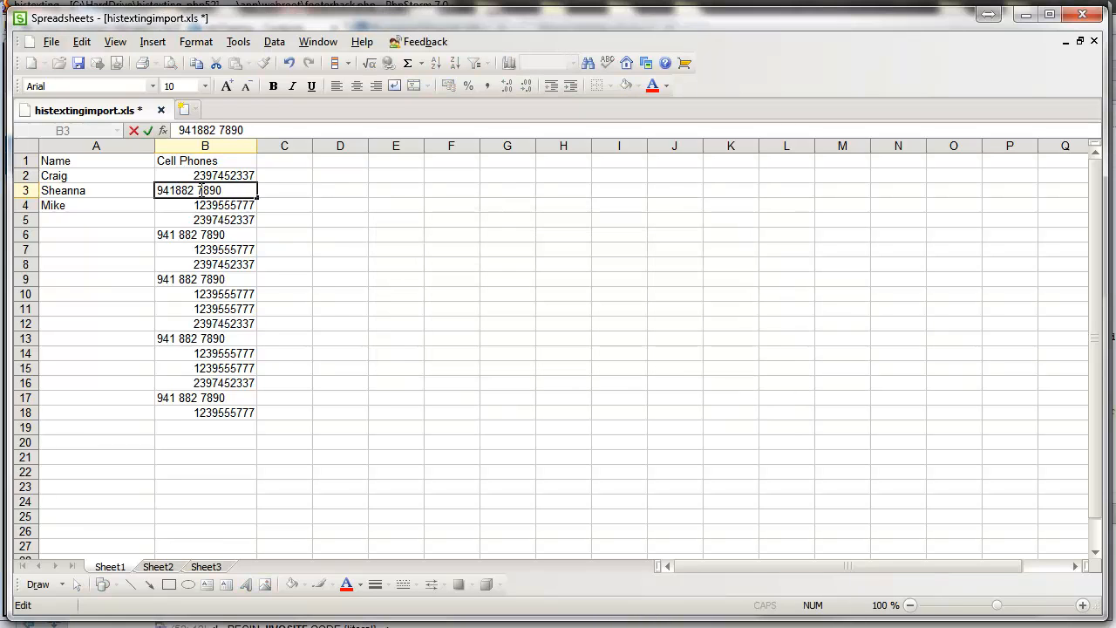
key("BackSpace")
left_click(201, 233)
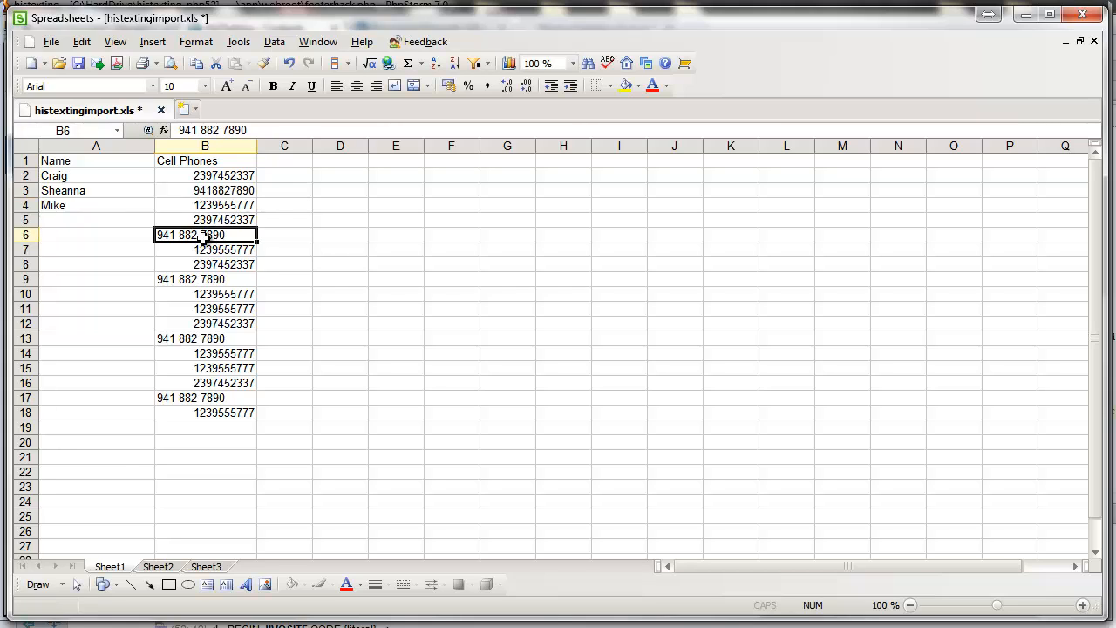
double_click(199, 235)
left_click(181, 235)
key("BackSpace")
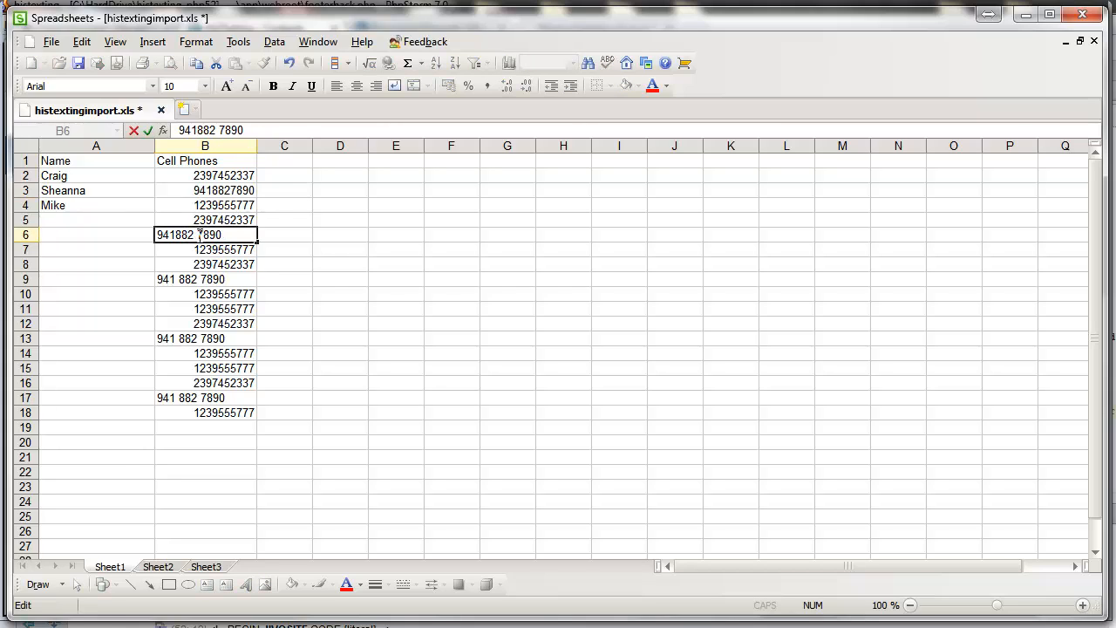
left_click(200, 233)
key("BackSpace")
left_click(185, 280)
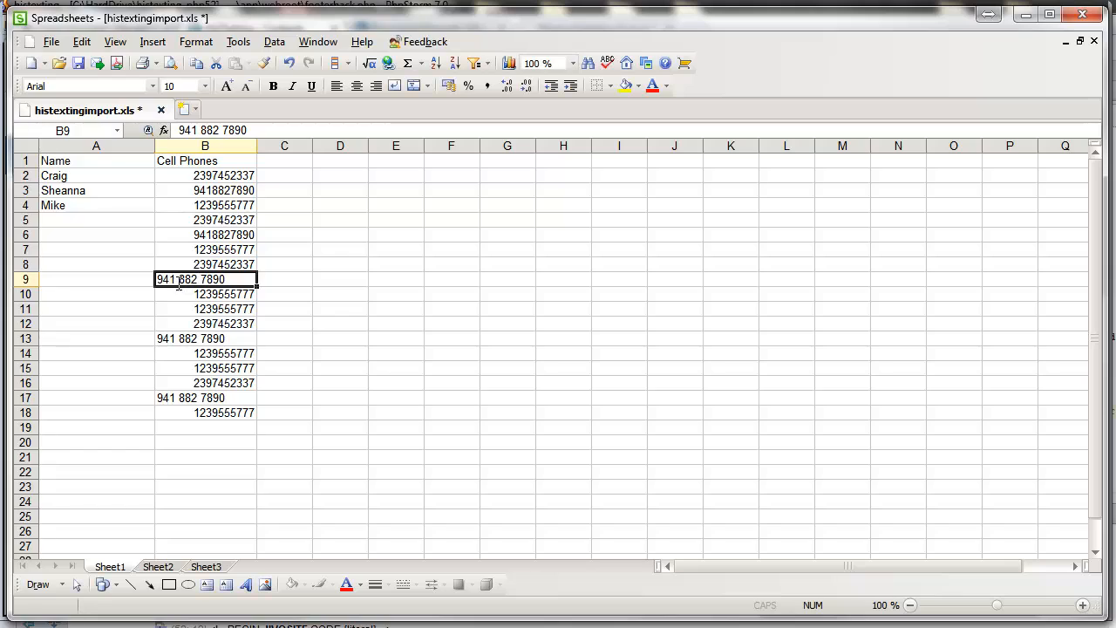
double_click(186, 281)
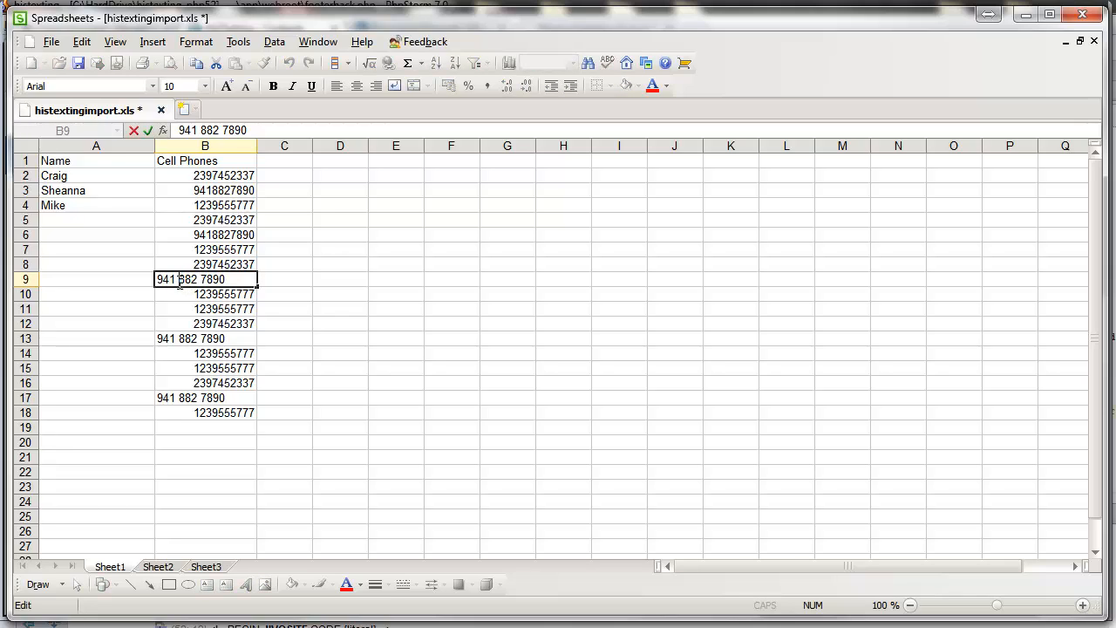
key("BackSpace")
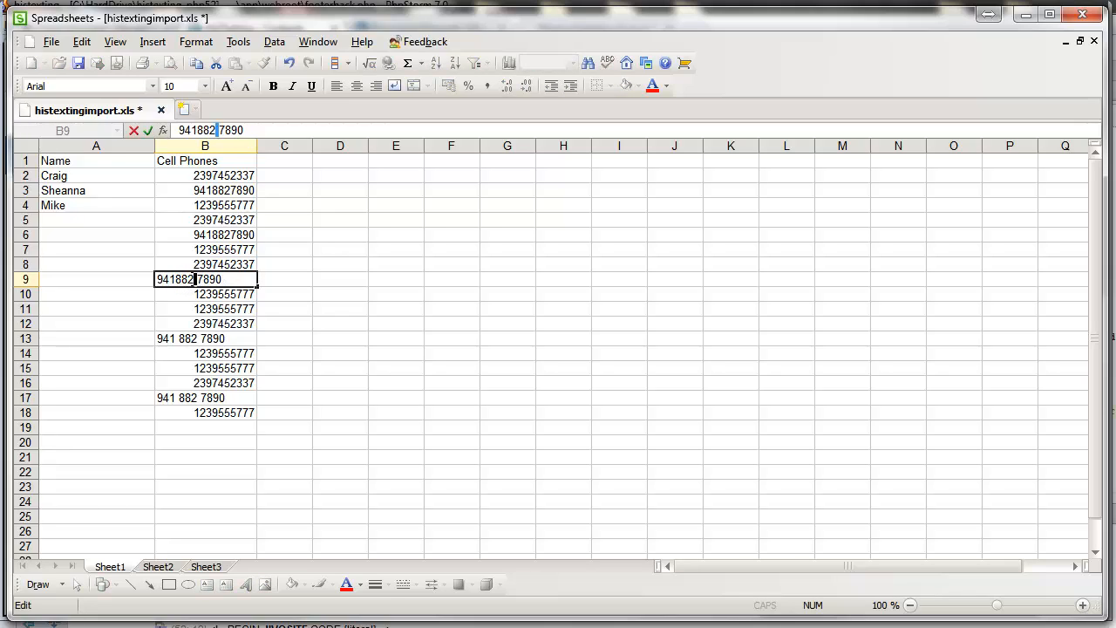
key("BackSpace")
Step: Remove the spaces from the numbers in B13 and B17, then commit B18
double_click(185, 338)
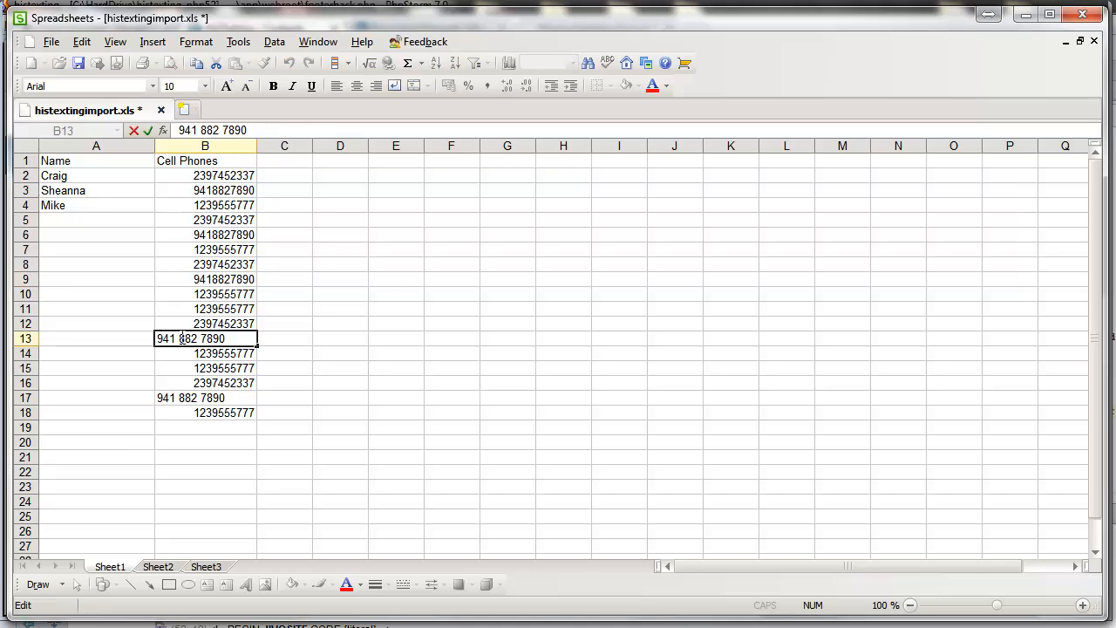
key("BackSpace")
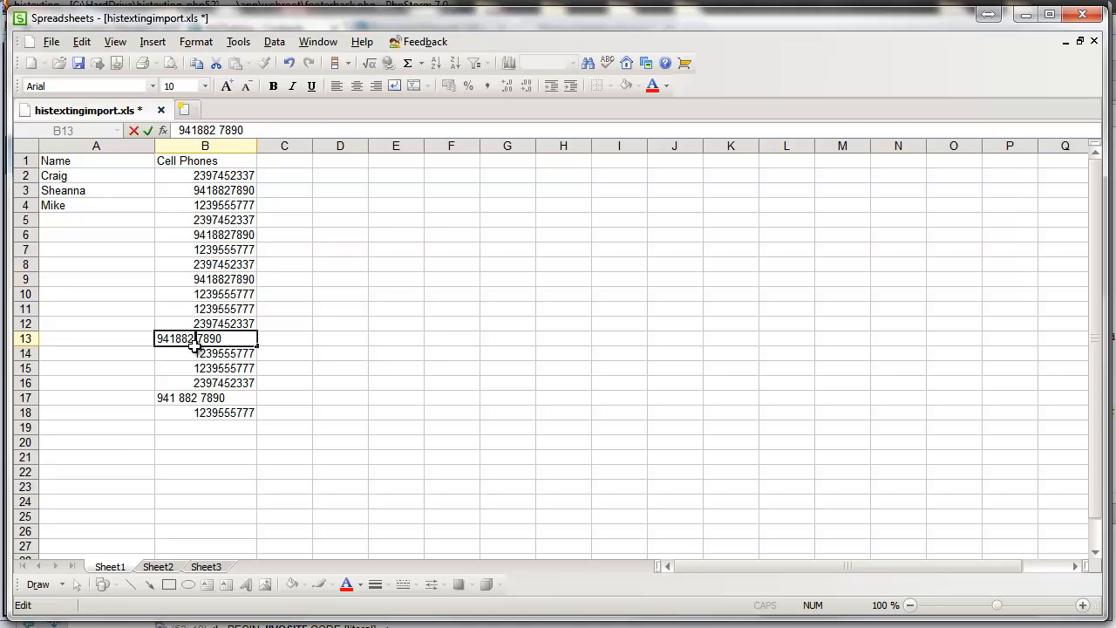
key("BackSpace")
double_click(180, 398)
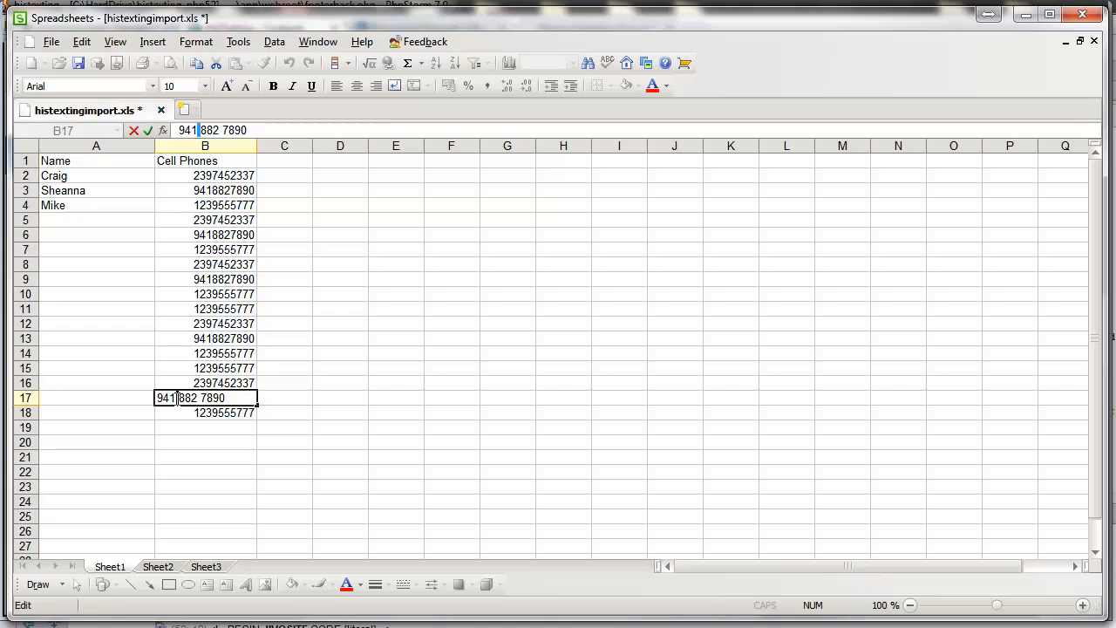
key("BackSpace")
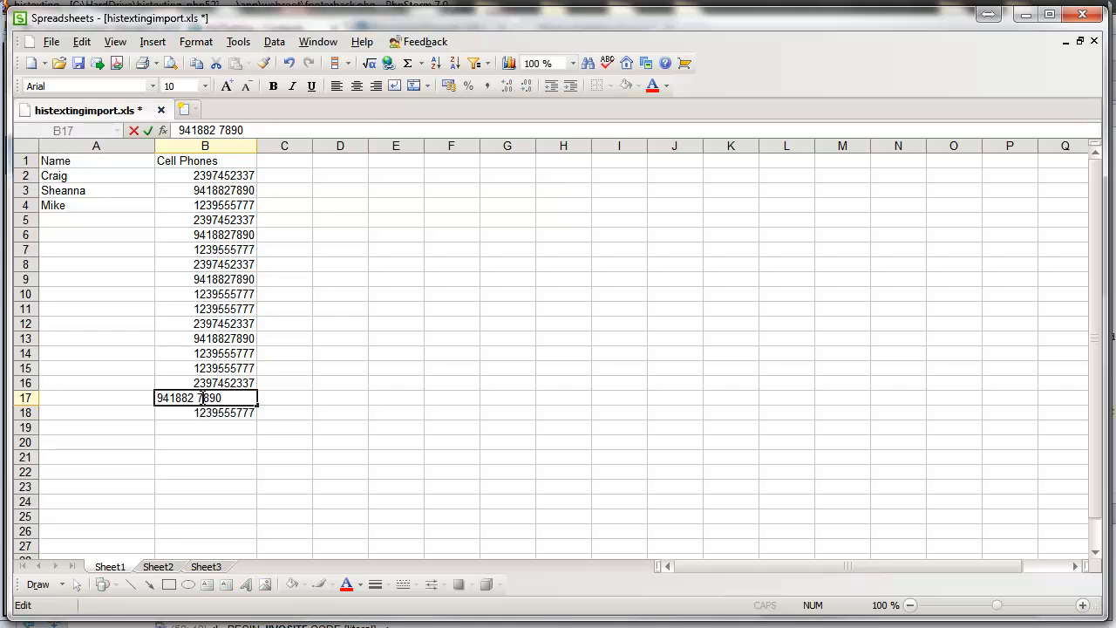
key("Delete")
double_click(199, 412)
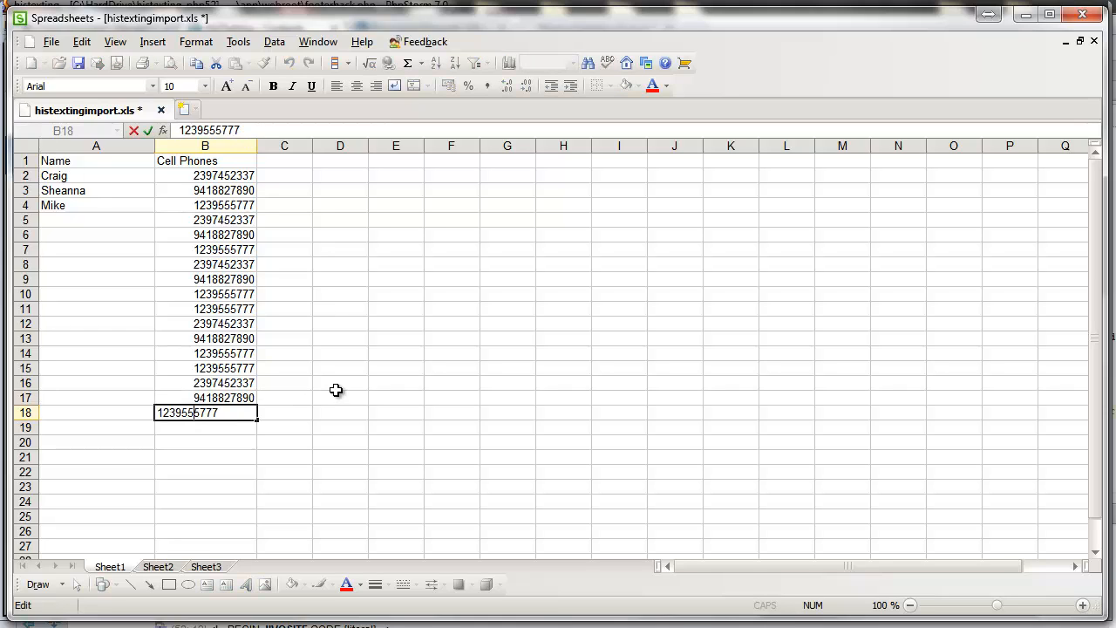
left_click(339, 386)
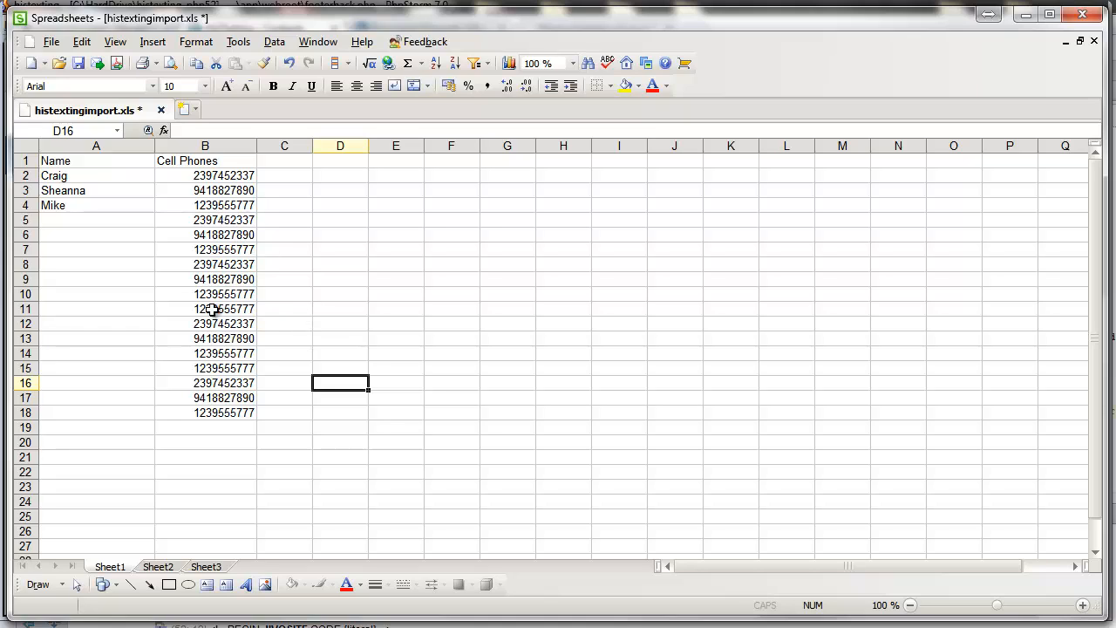
Step: Replace all 1239 with 239 in column B, making 7 replacements
left_click(218, 367)
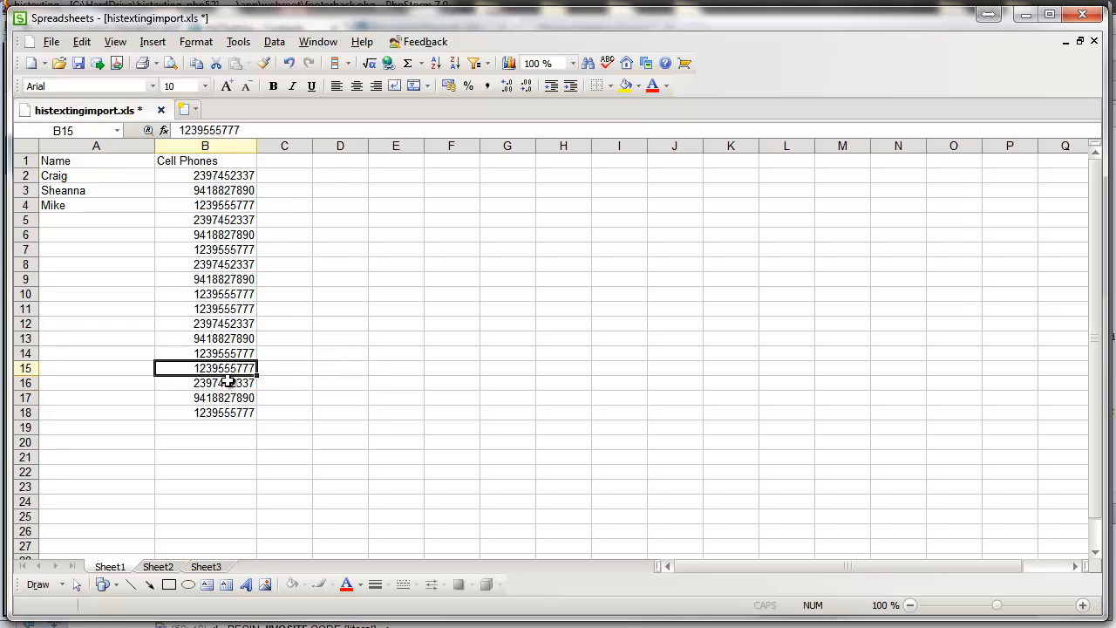
left_click(77, 43)
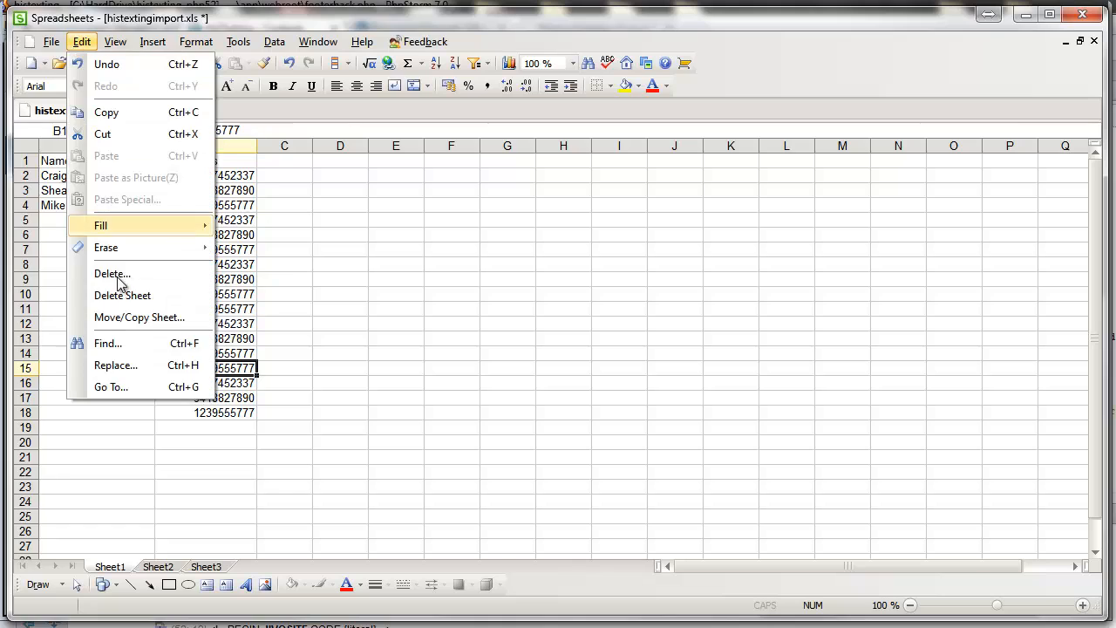
left_click(122, 365)
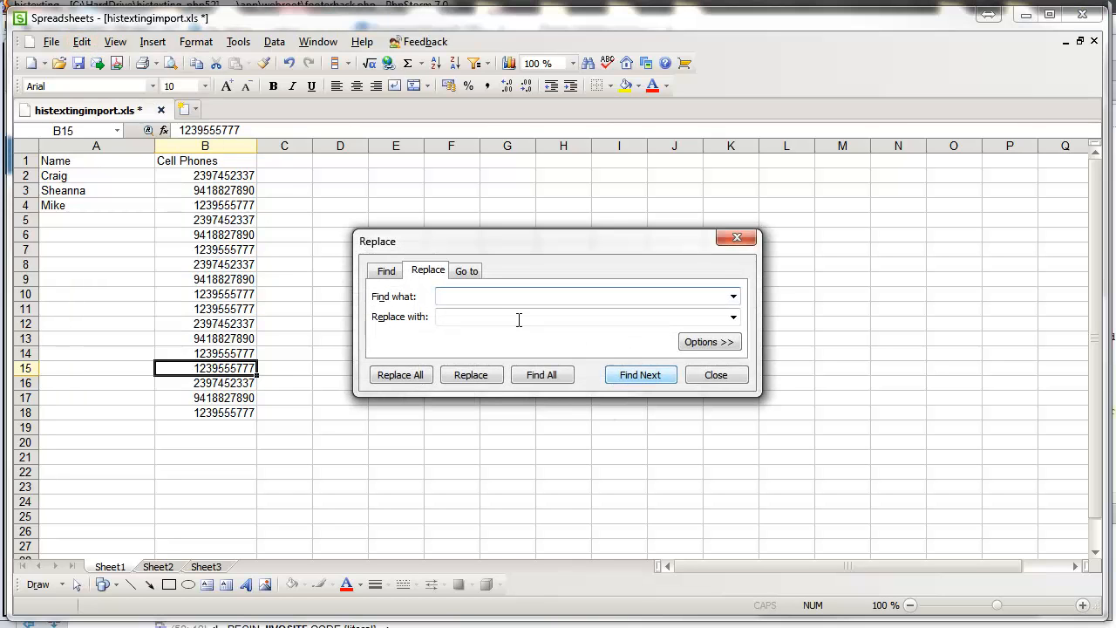
type("1239")
left_click(490, 315)
type("239")
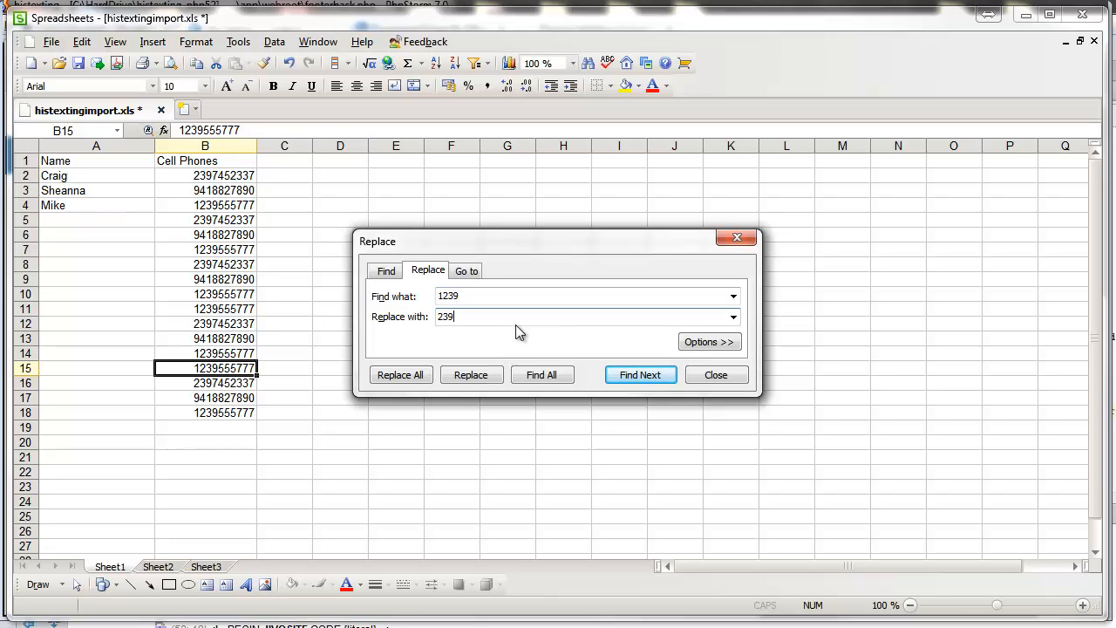
left_click(402, 376)
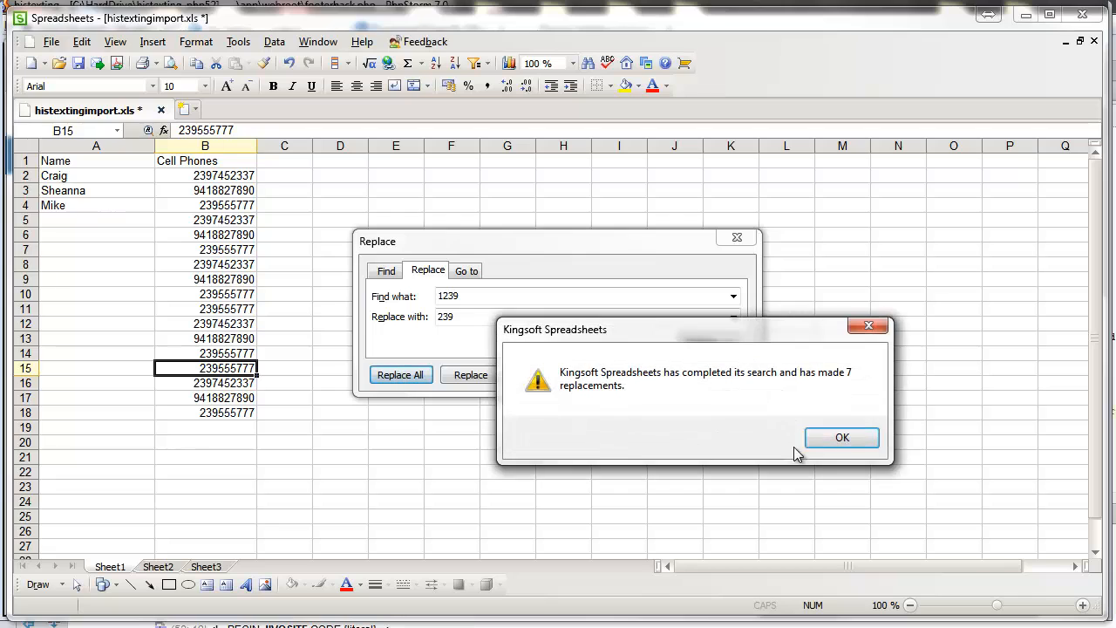
left_click(842, 438)
left_click(737, 237)
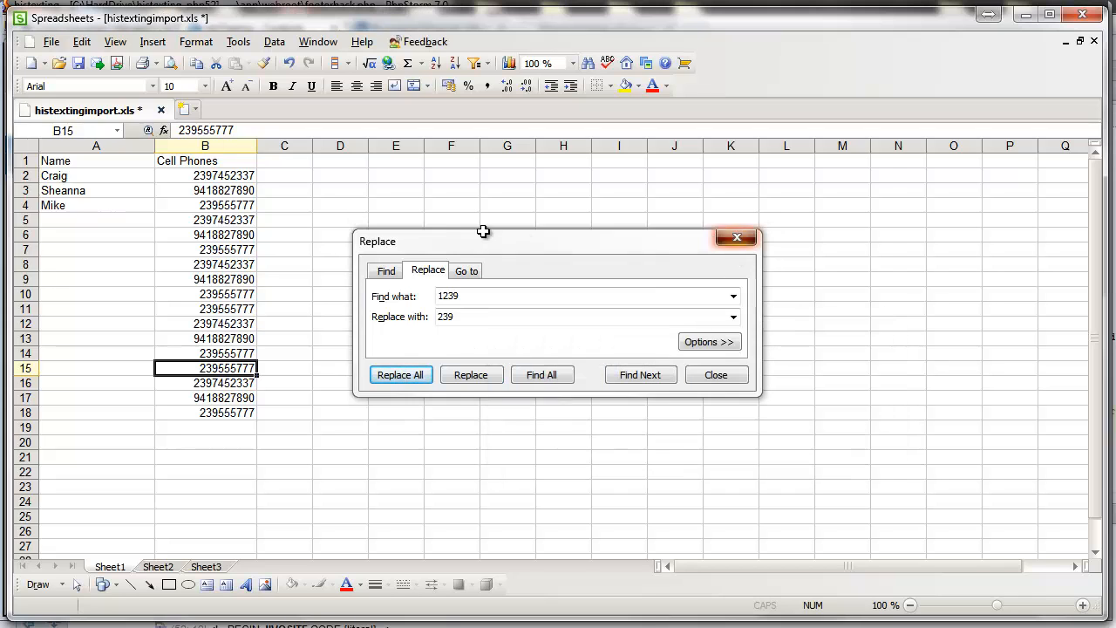
left_click(451, 220)
left_click_drag(225, 179, 224, 413)
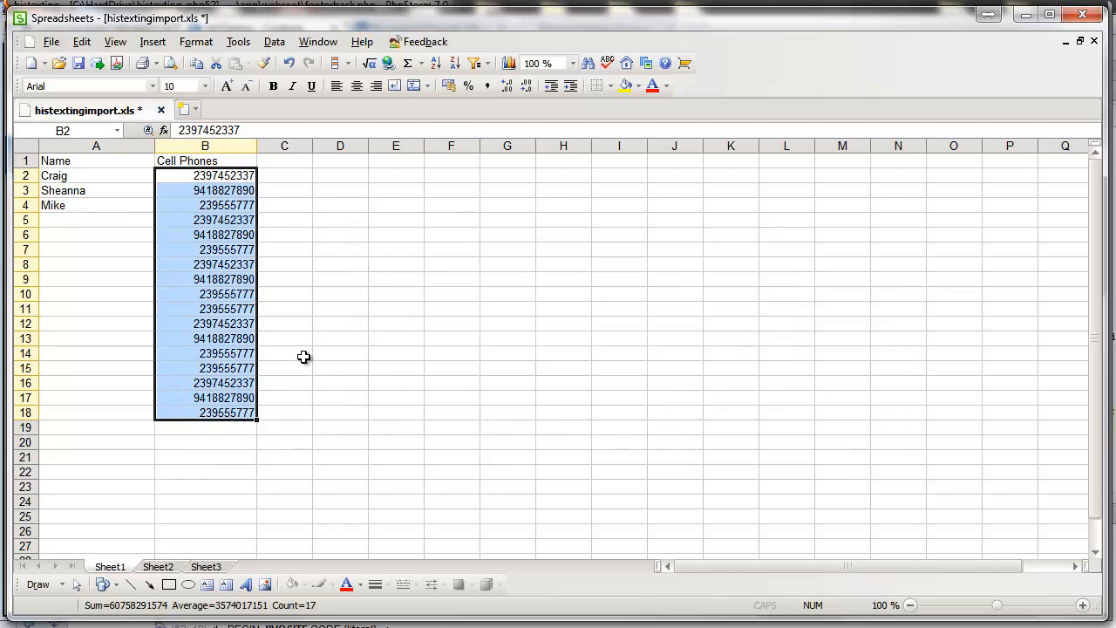
Step: Append a trailing 1 to the nine-digit numbers in B18, B4 and B7
left_click(232, 399)
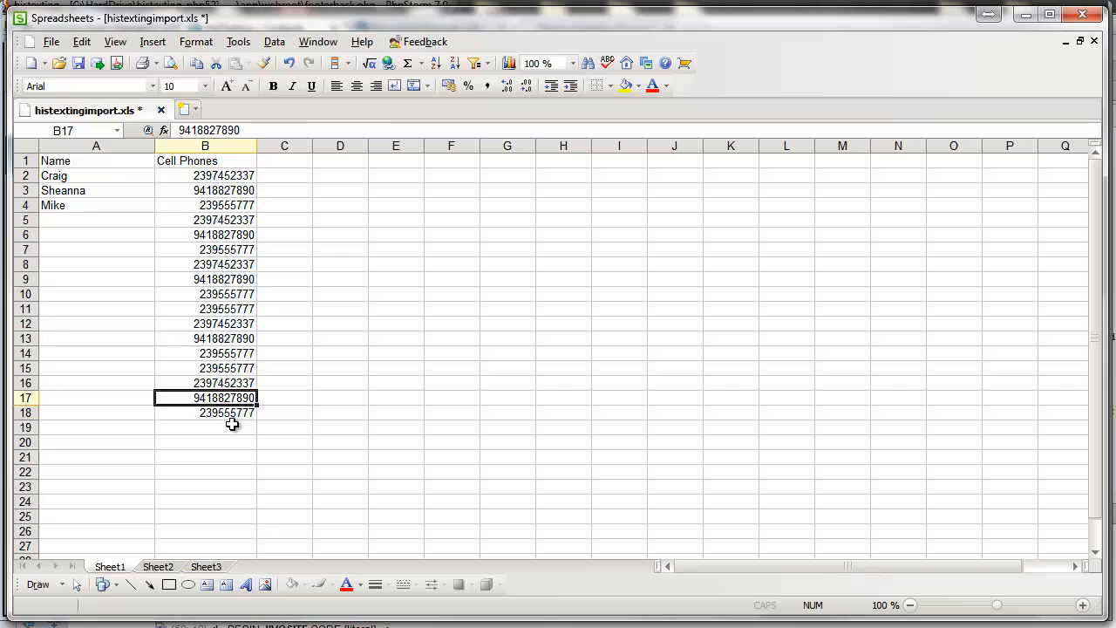
double_click(232, 415)
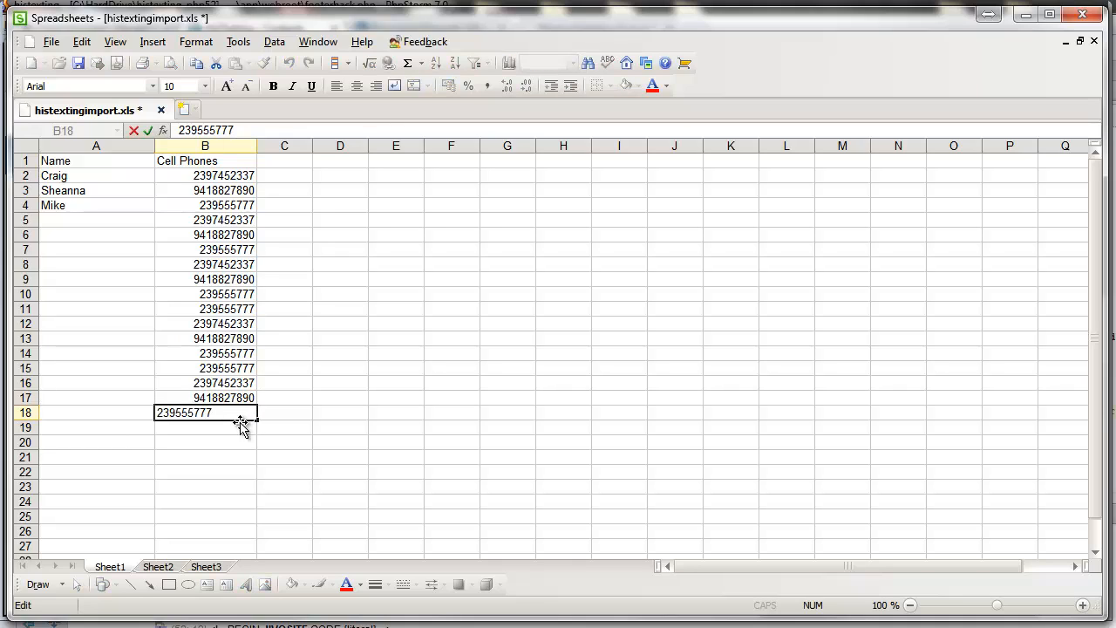
type("1")
left_click(315, 409)
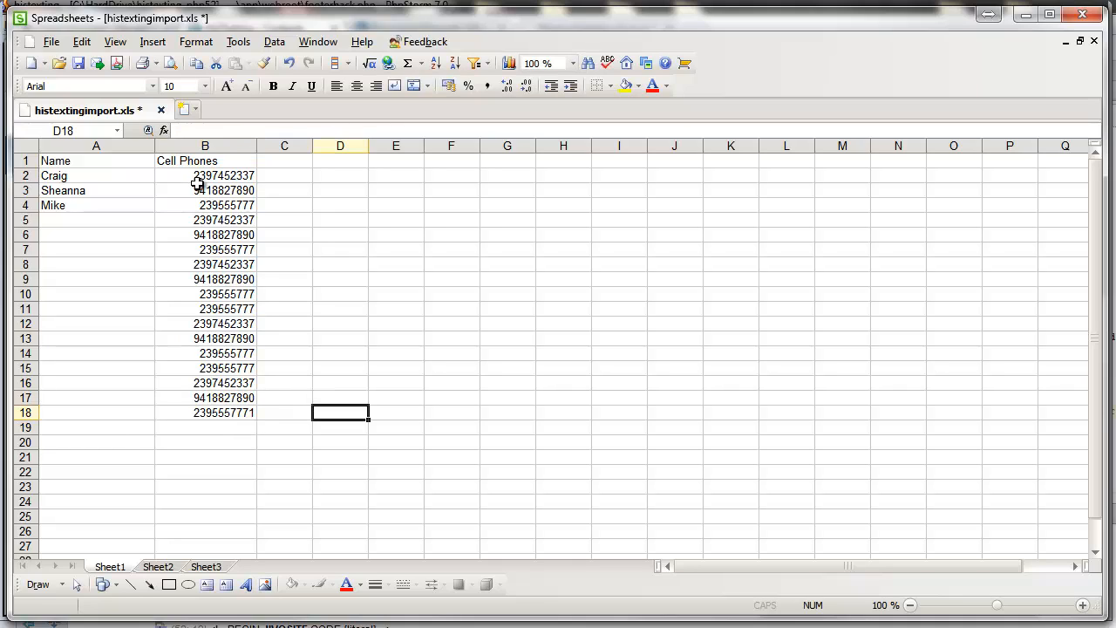
left_click(200, 218)
double_click(253, 205)
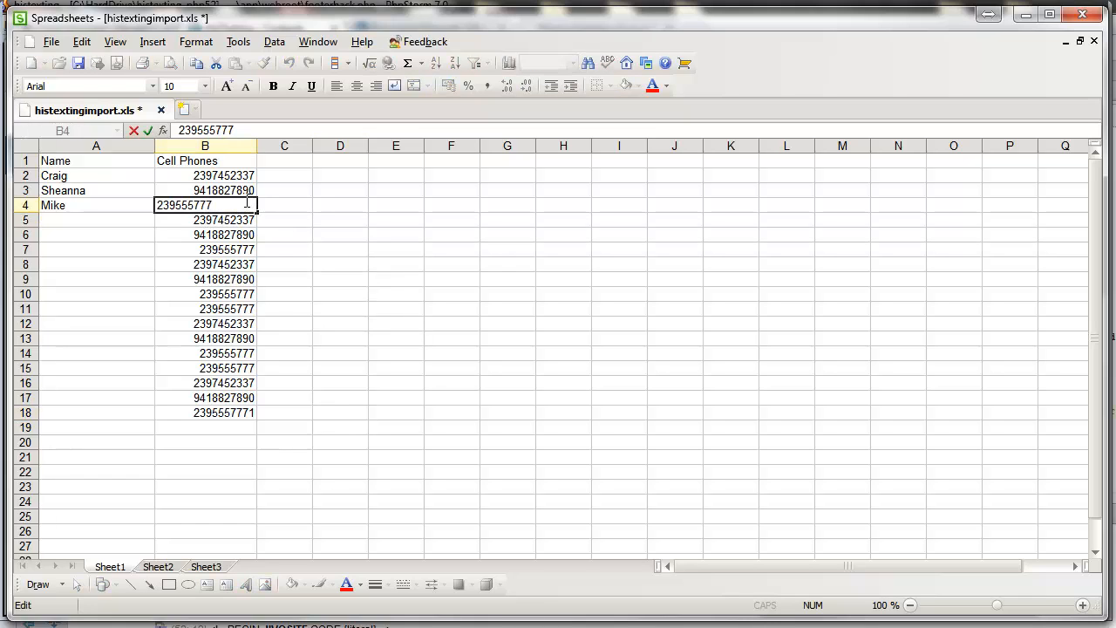
type("1")
left_click(301, 241)
double_click(222, 249)
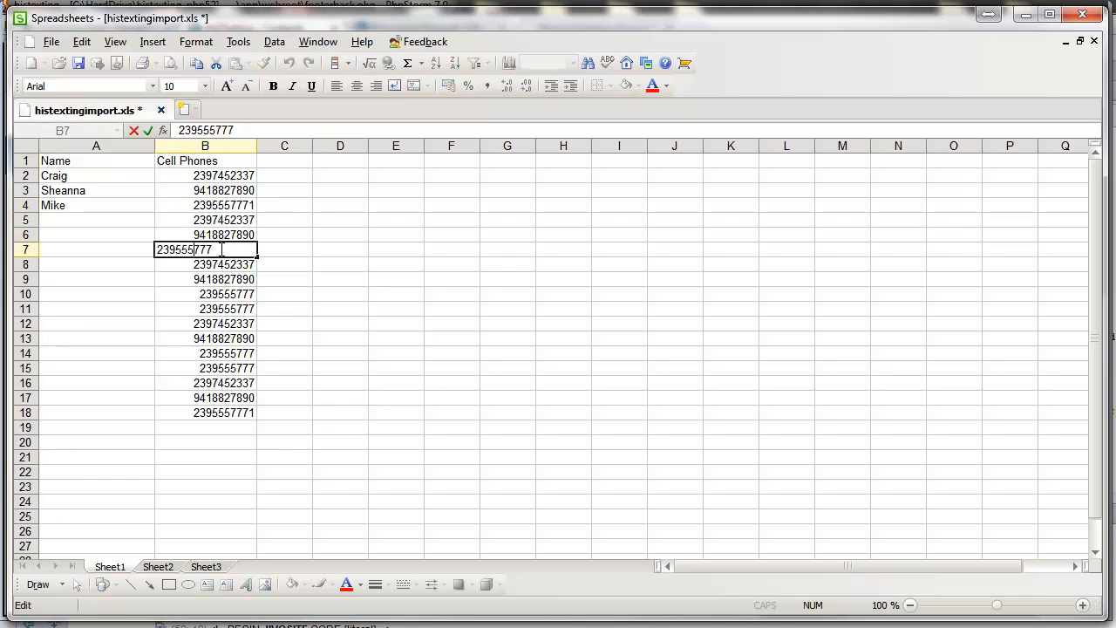
type("1")
left_click(327, 246)
Step: Append a trailing 1 to the nine-digit numbers in B14, B15, B11 and B10
double_click(229, 353)
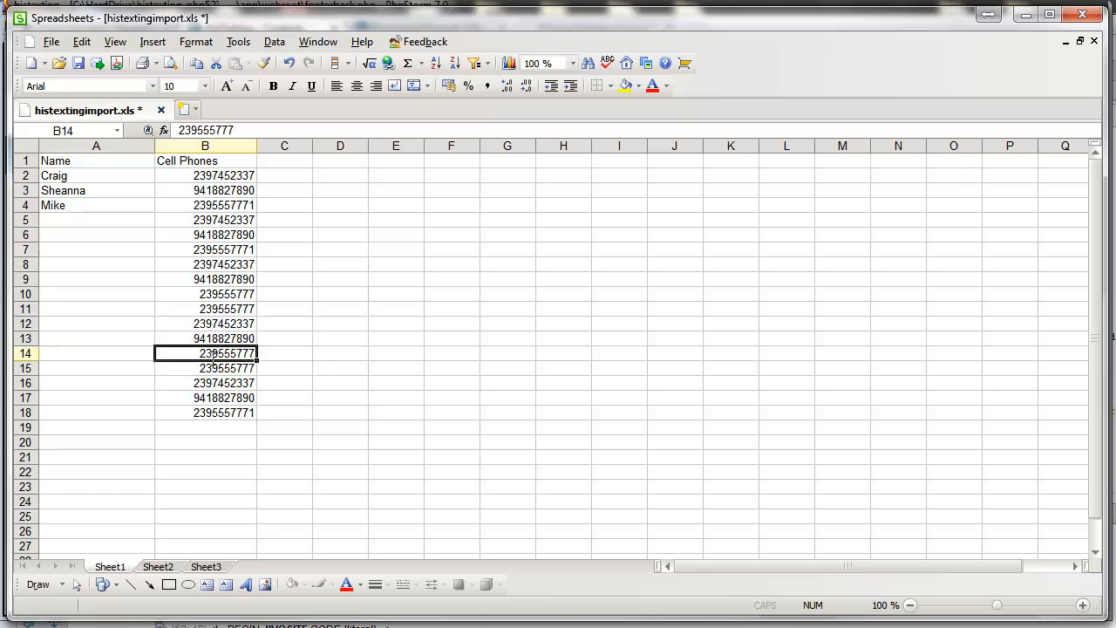
type("1")
left_click(361, 341)
double_click(249, 368)
type("1")
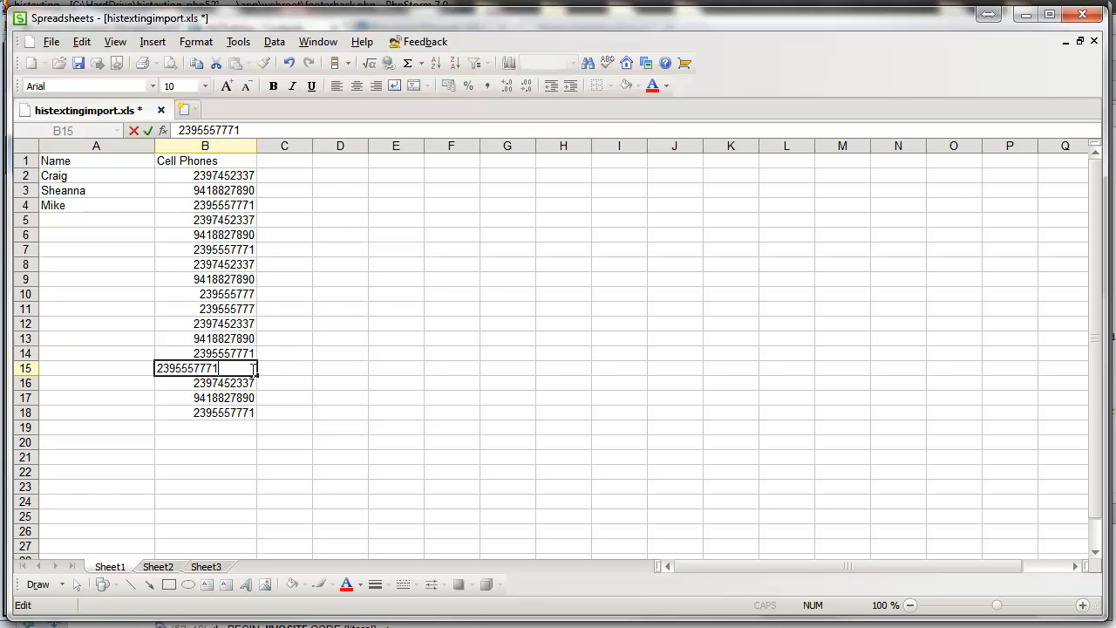
left_click(283, 368)
double_click(228, 310)
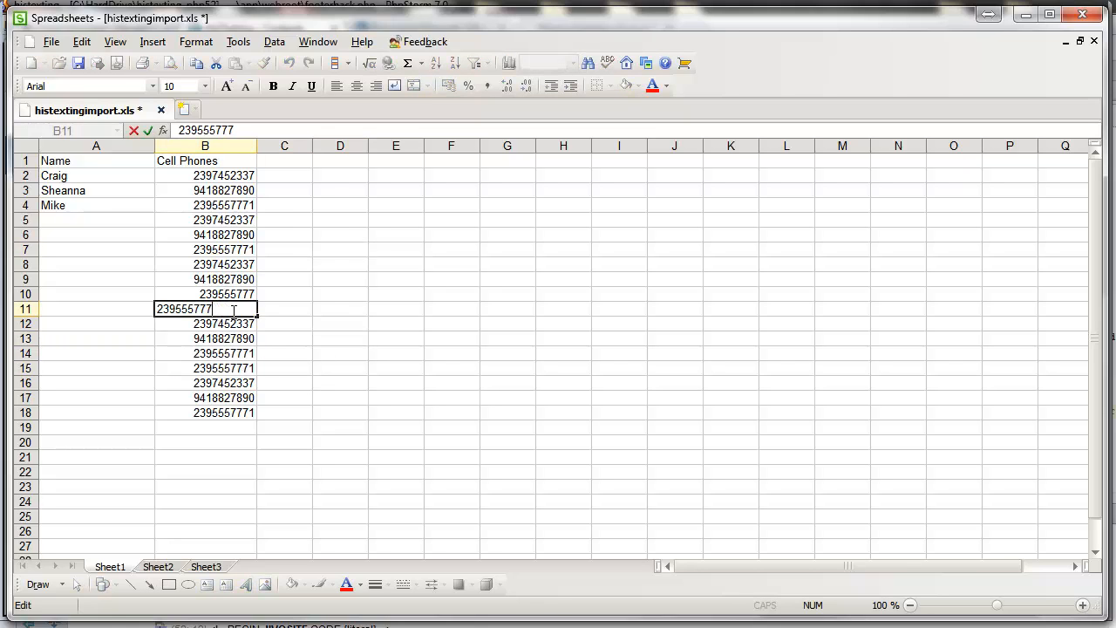
type("1")
left_click(316, 304)
left_click(246, 295)
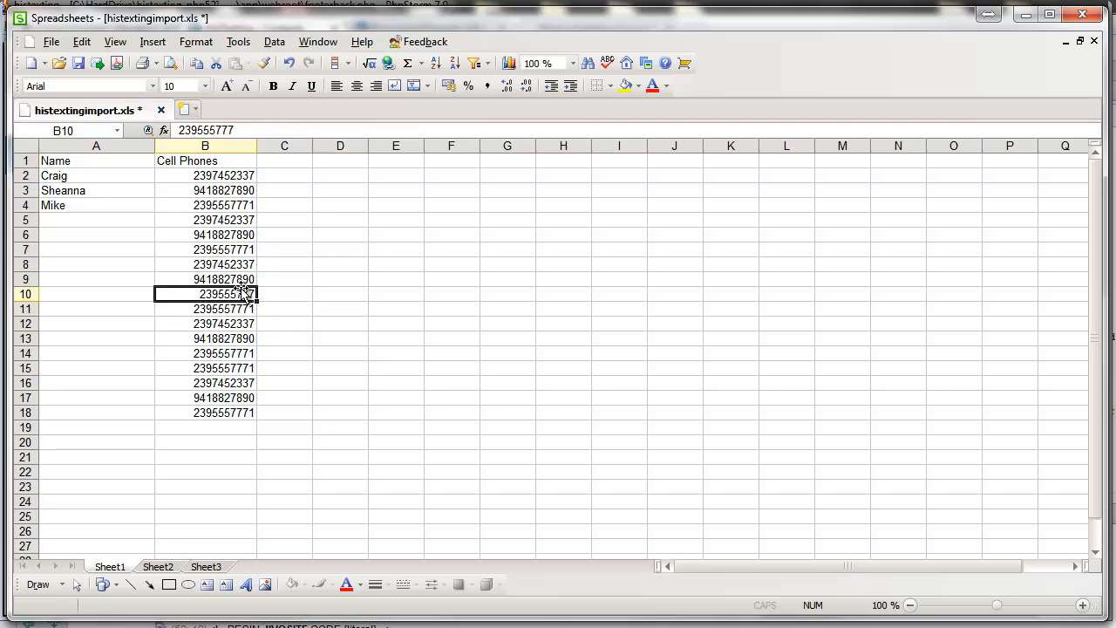
double_click(246, 294)
type("1")
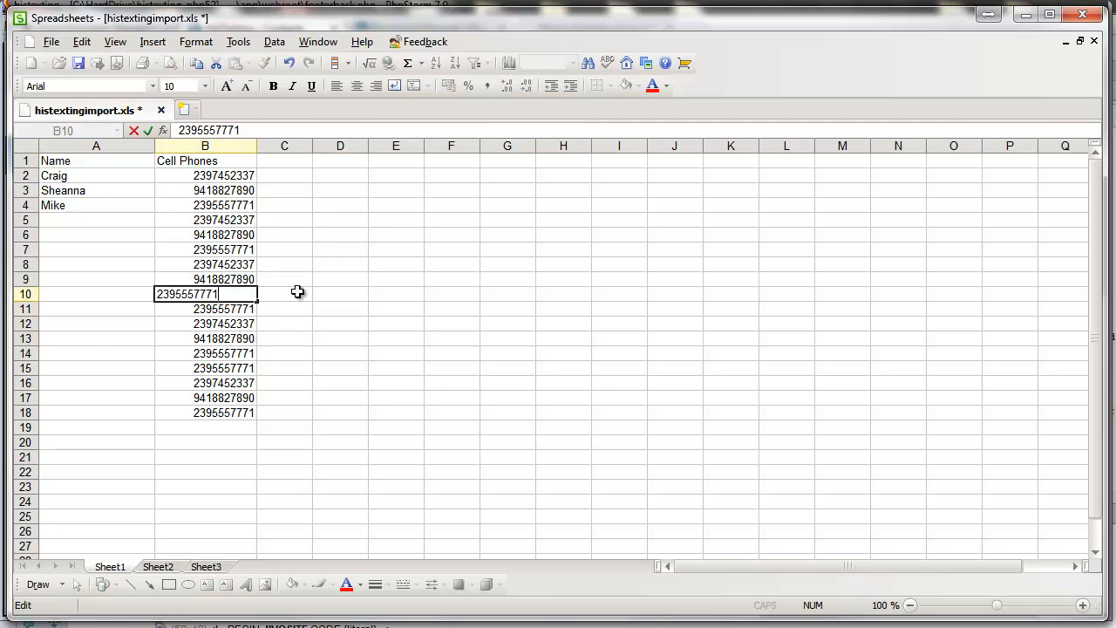
left_click(304, 297)
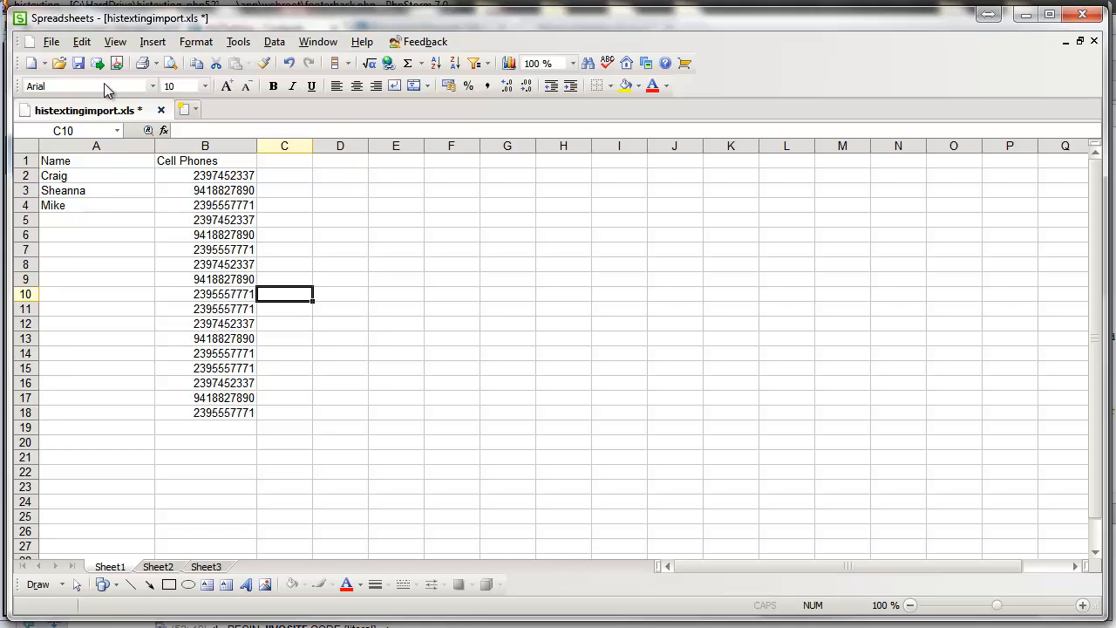
Step: Select all of column B, the Cell Phones column, in histextingimport.xls
left_click(51, 42)
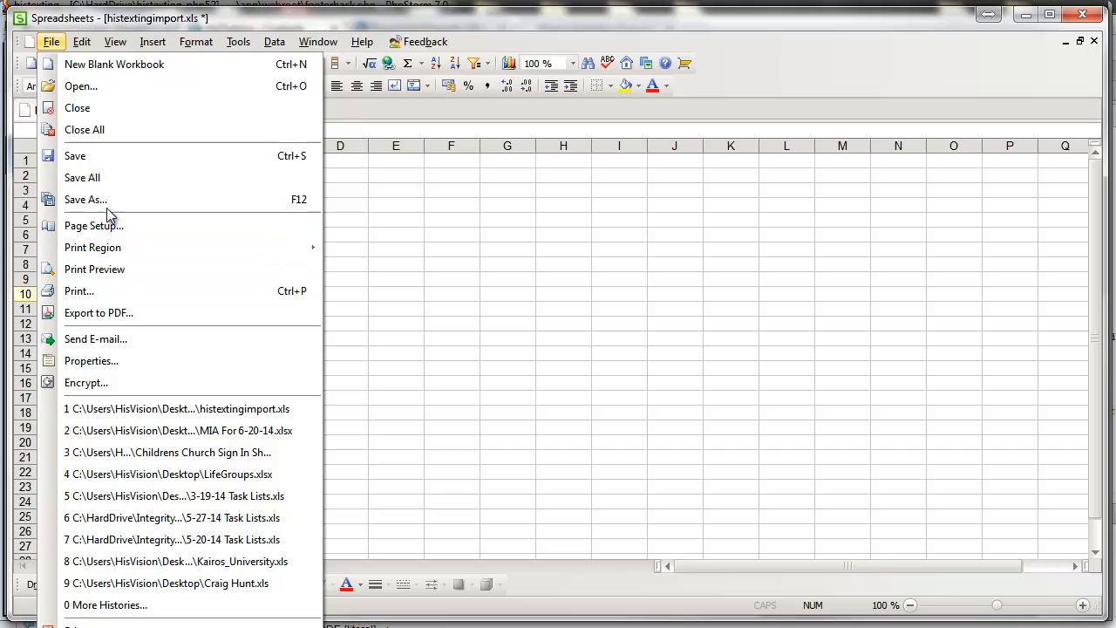
left_click(368, 227)
left_click(359, 234)
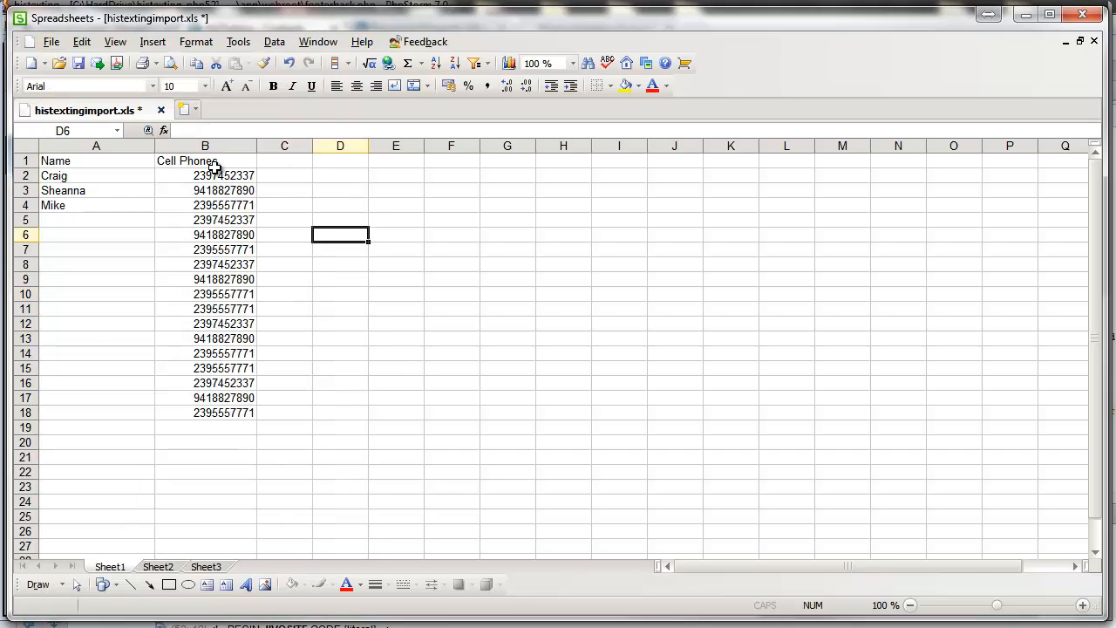
left_click(50, 42)
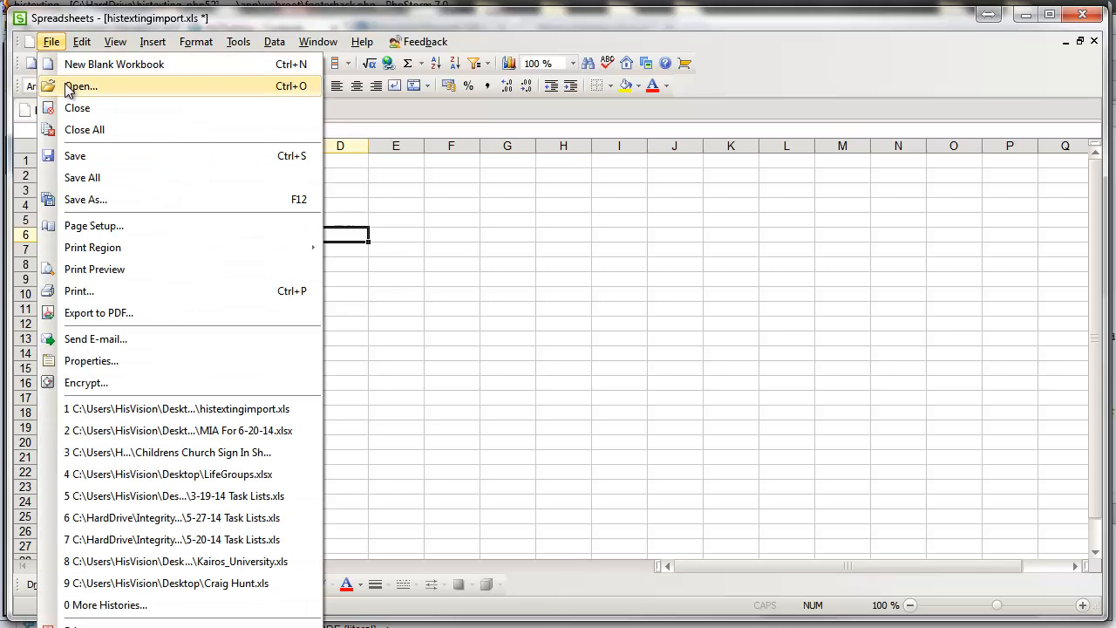
left_click(136, 19)
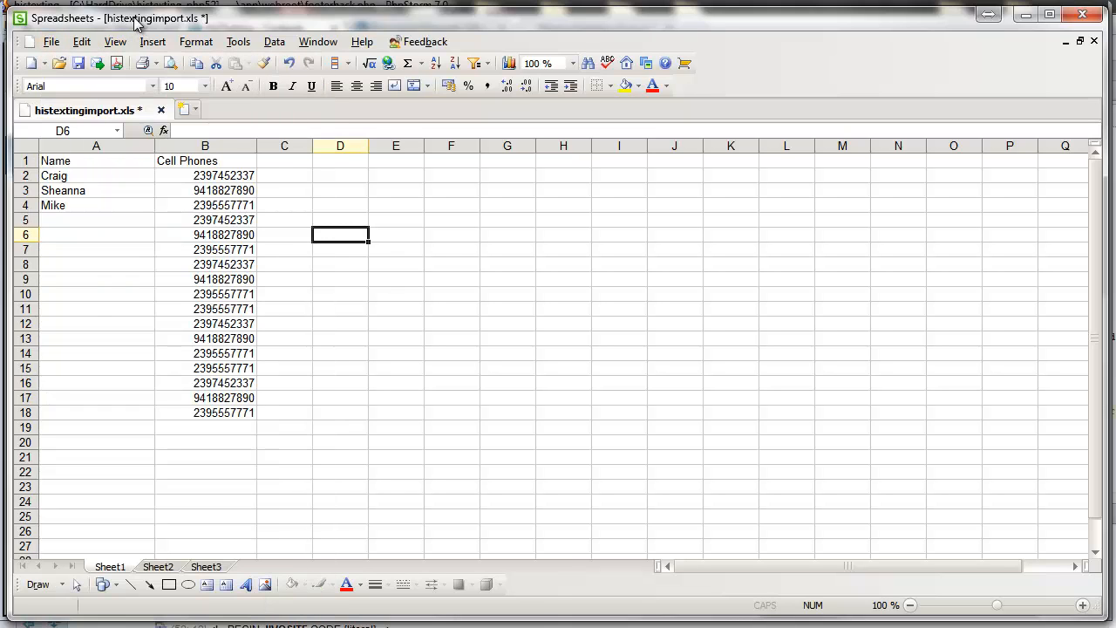
left_click(248, 280)
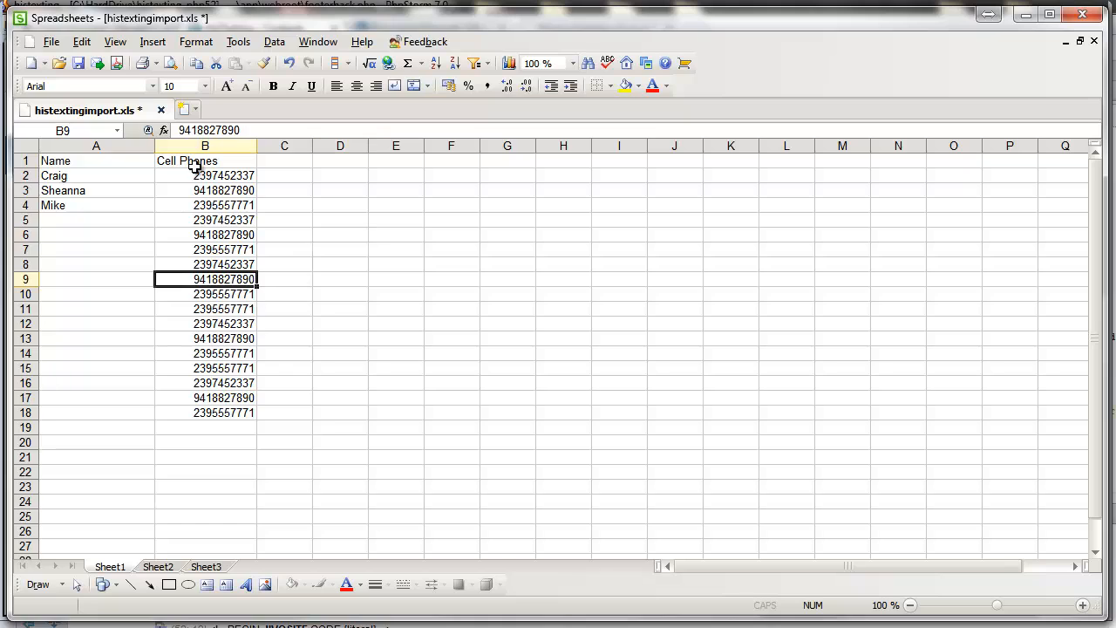
left_click(197, 146)
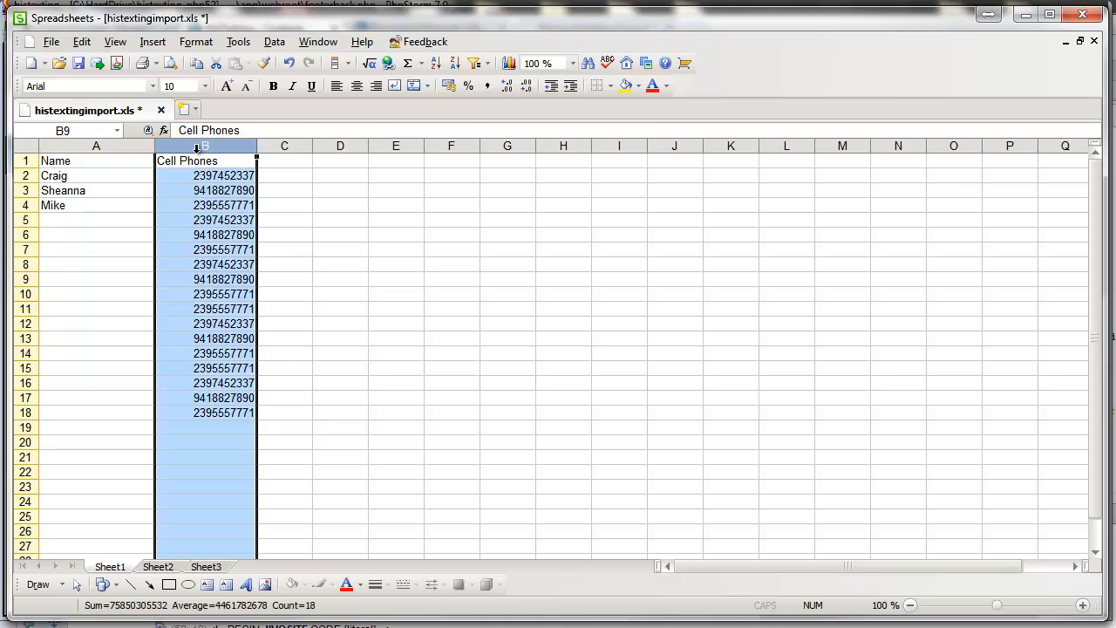
Step: Left-align the Cell Phones numbers and narrow column B to fit them
left_click(340, 86)
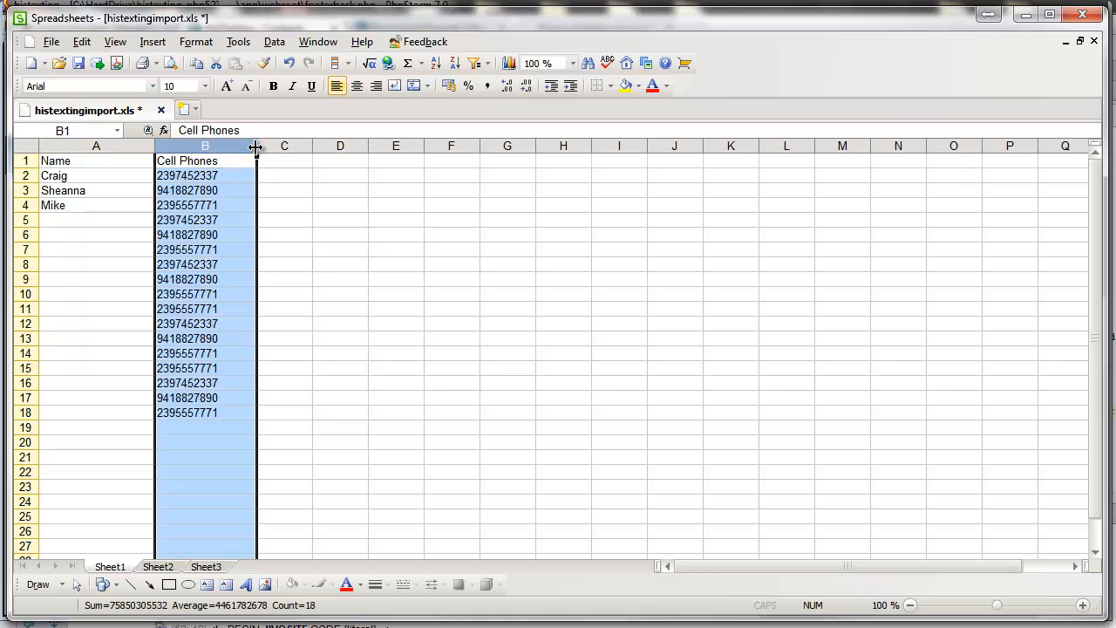
left_click_drag(256, 147, 230, 148)
left_click(274, 223)
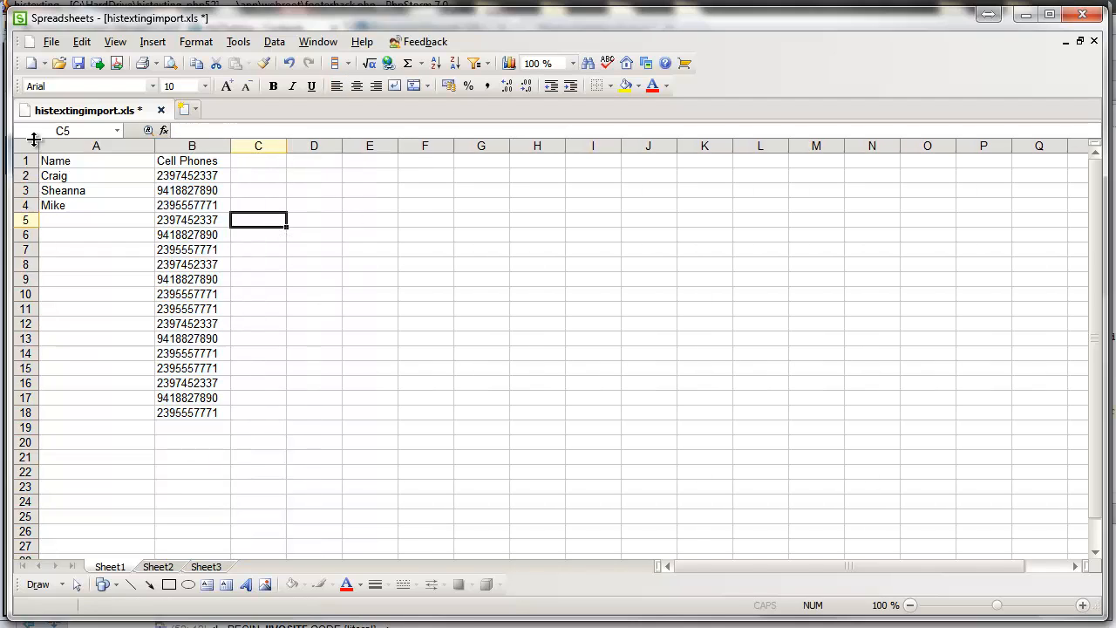
Step: Check Page Setup without changing anything, then widen column C
left_click(50, 42)
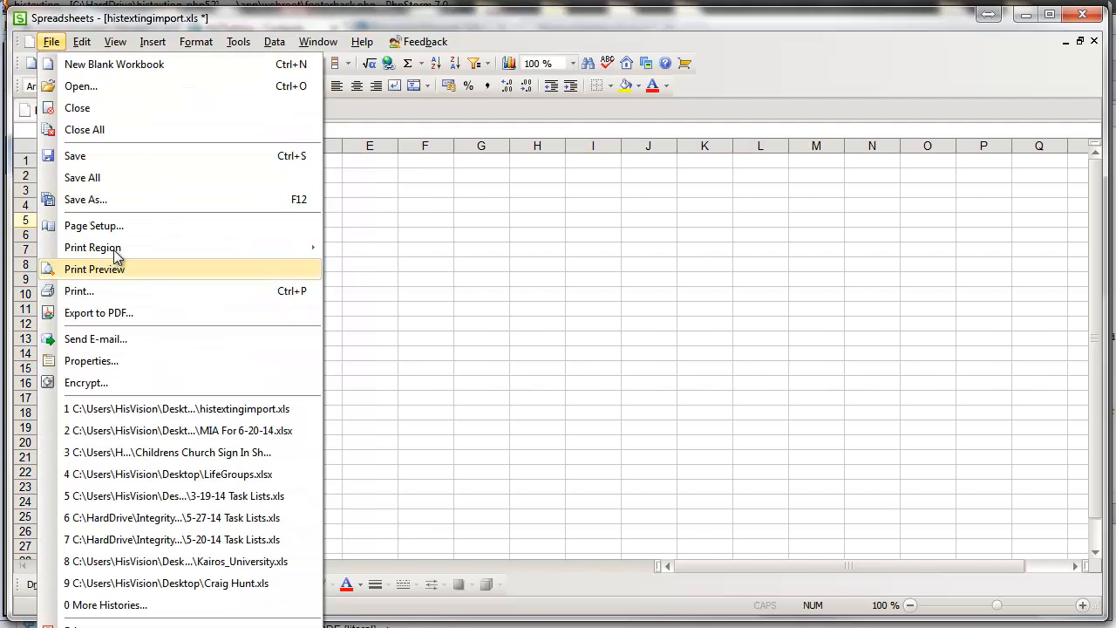
left_click(135, 199)
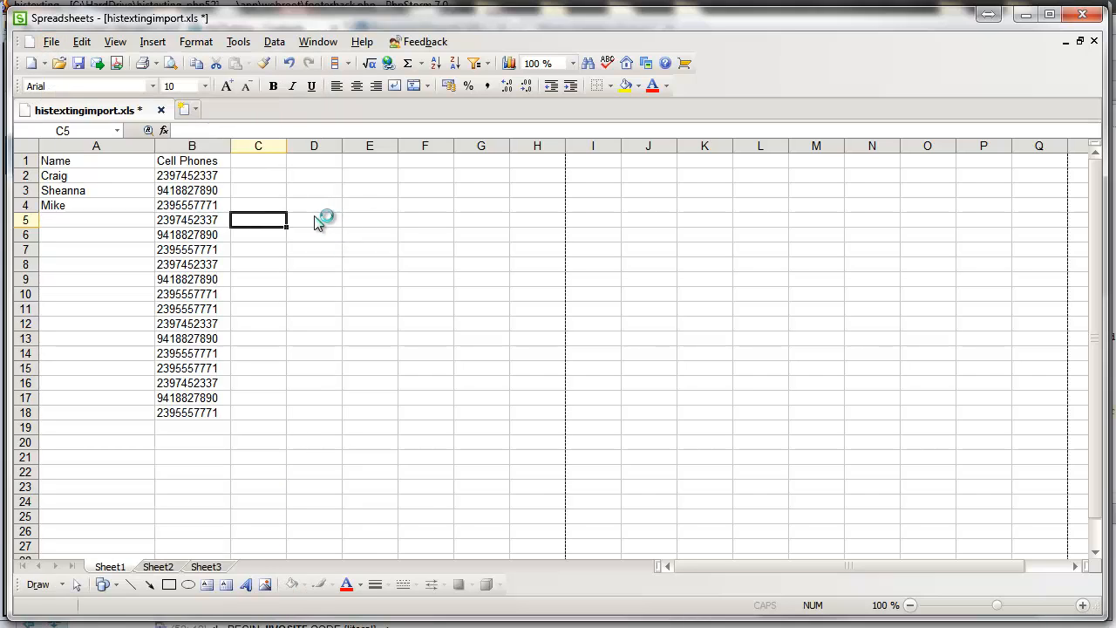
left_click(726, 464)
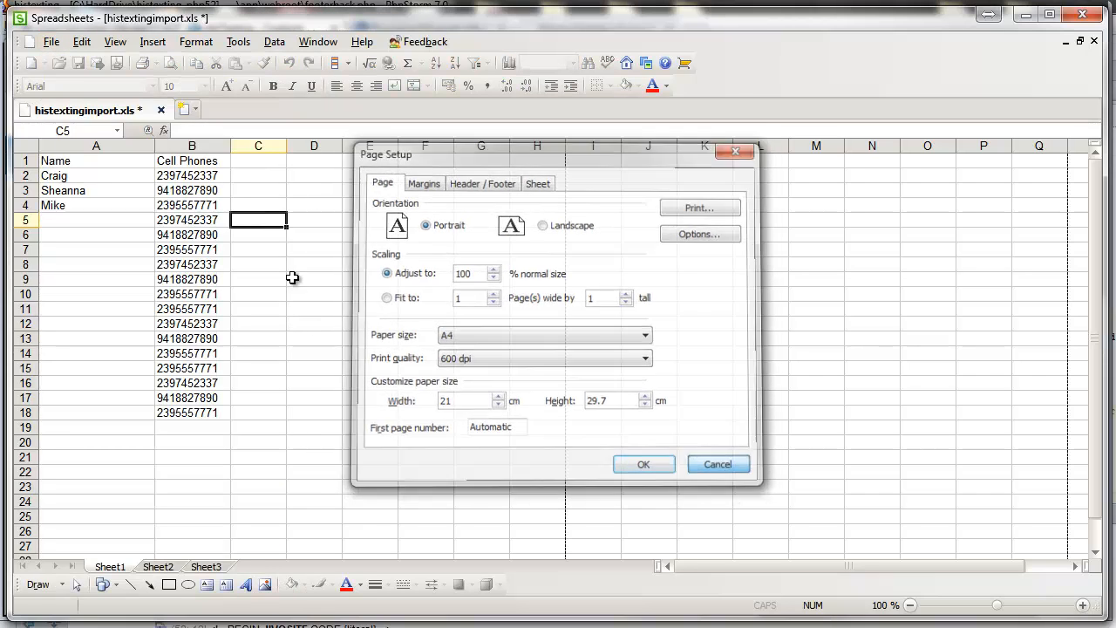
left_click(302, 250)
left_click_drag(288, 147, 390, 145)
left_click(84, 221)
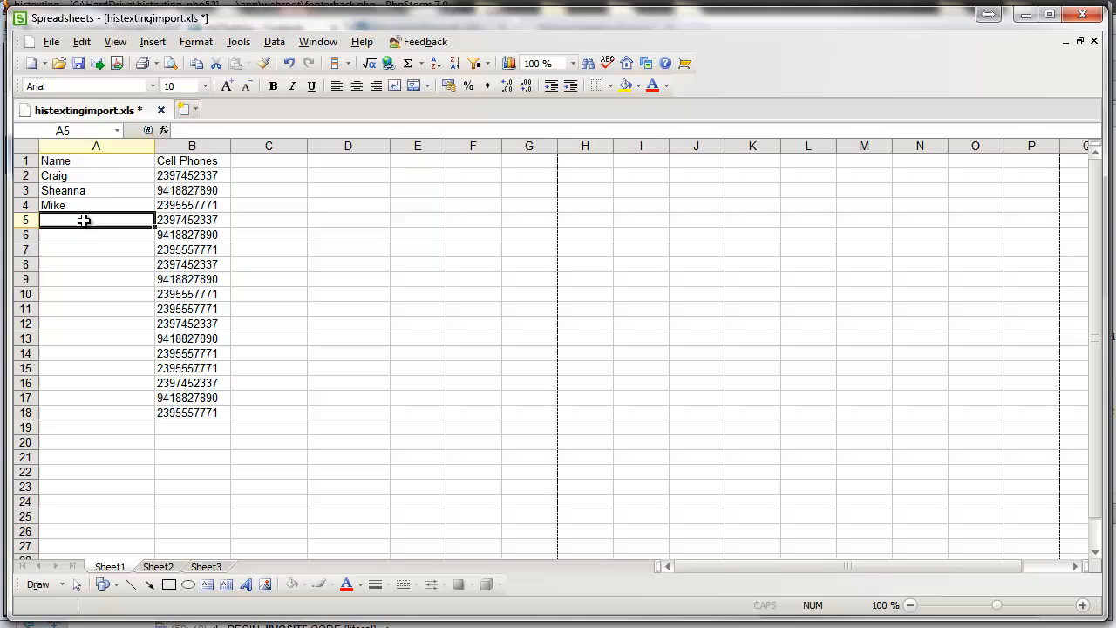
Step: Copy the three contact names in A2:A4
left_click(106, 176)
left_click(114, 161)
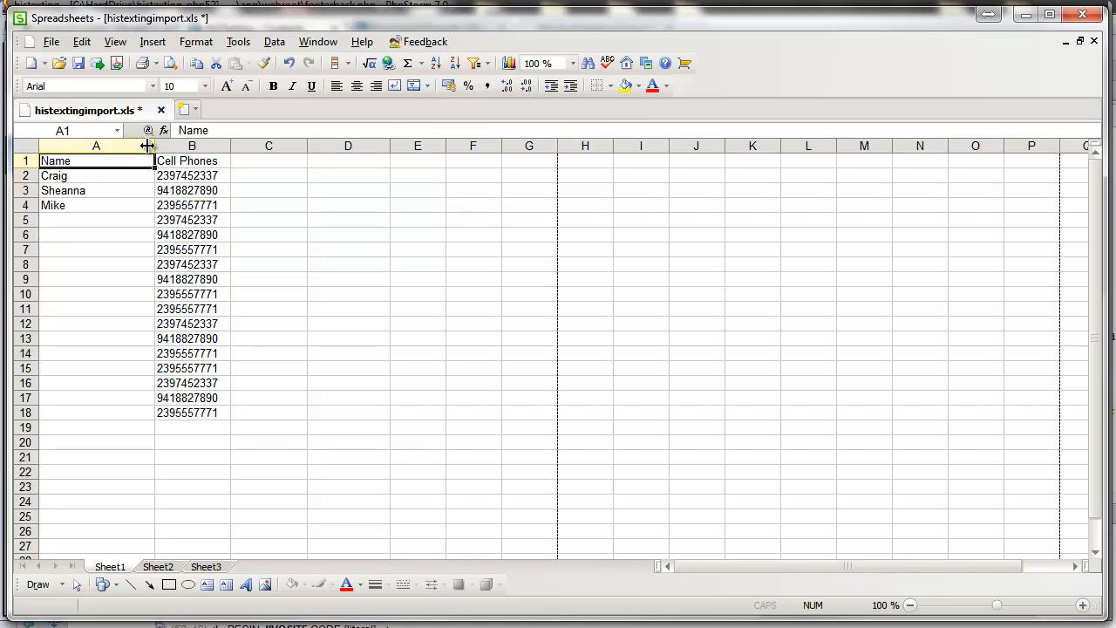
left_click(242, 175)
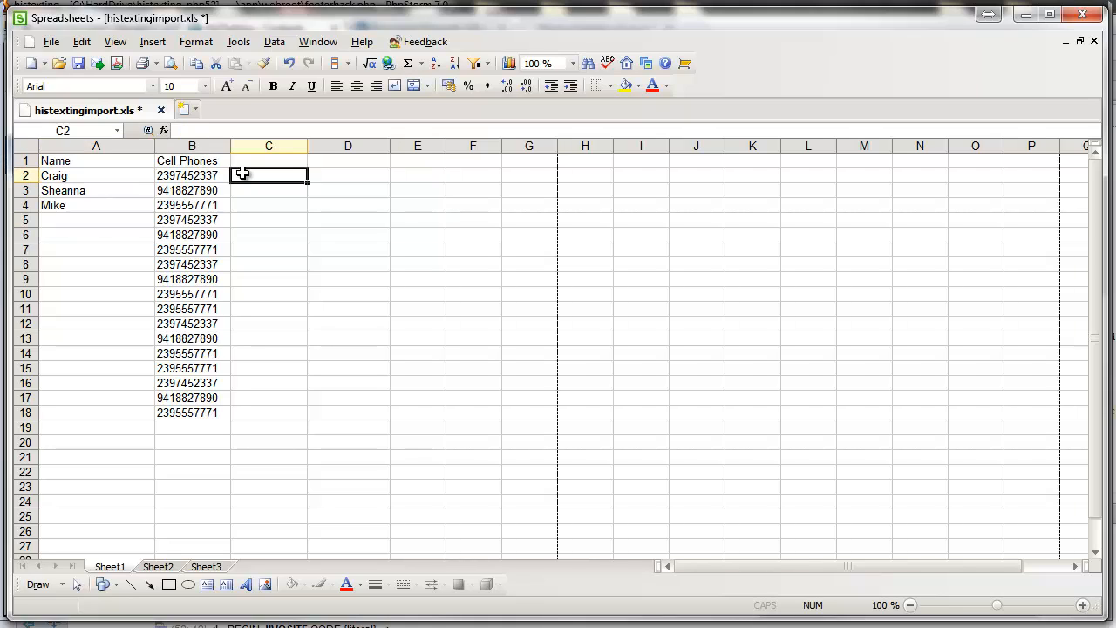
left_click(190, 206)
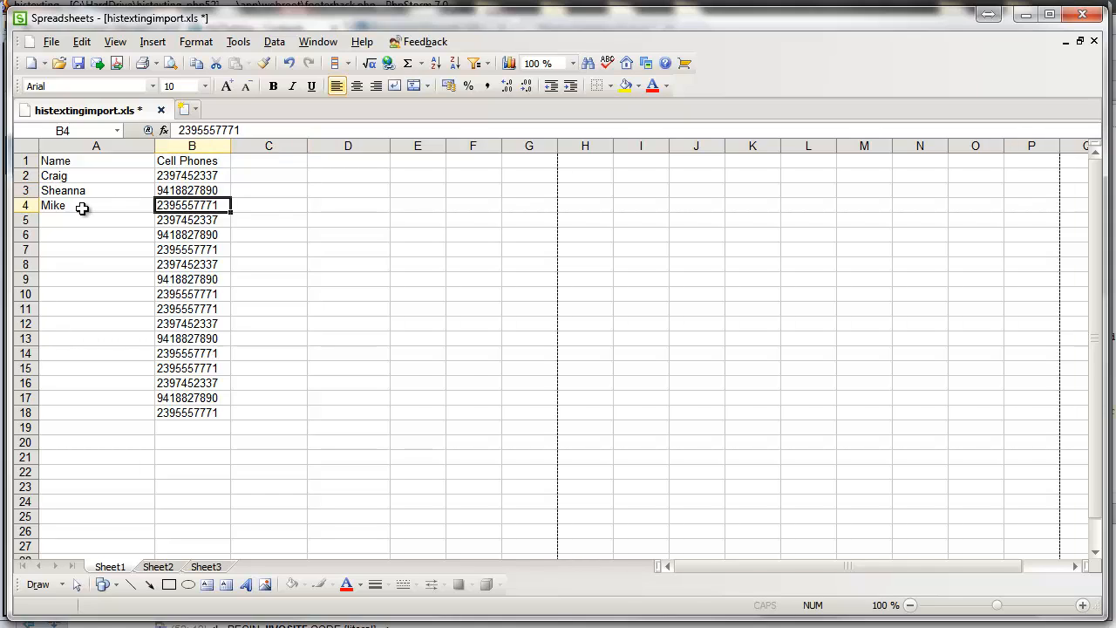
left_click(81, 208)
left_click_drag(82, 178, 90, 215)
key("ctrl+c")
left_click(81, 224)
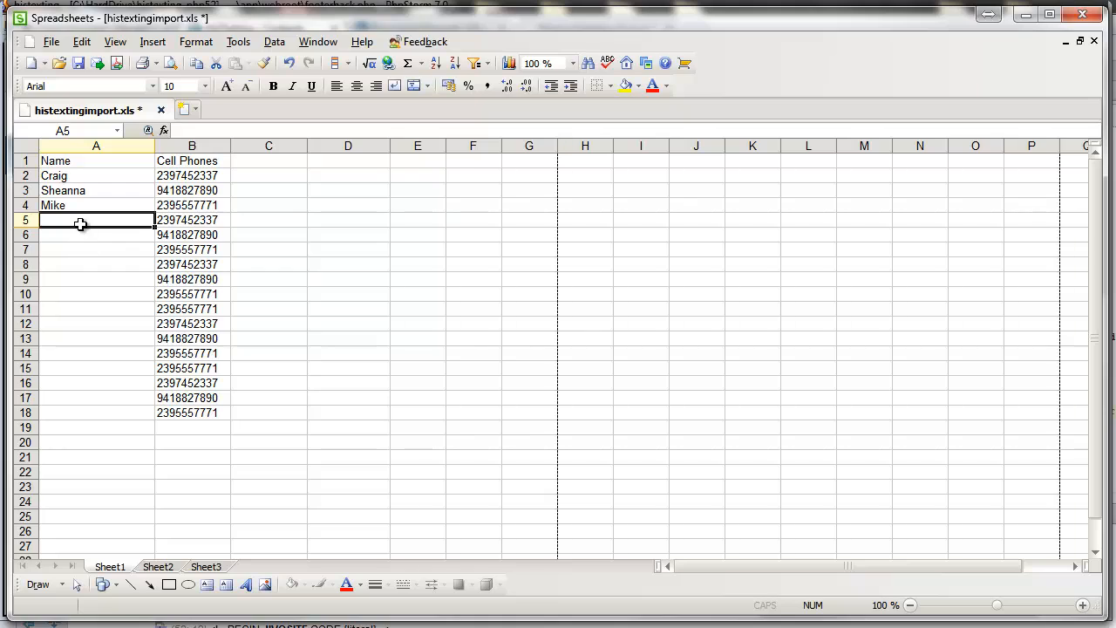
Step: Delete the surplus phone numbers in B5:B18
left_click(120, 208)
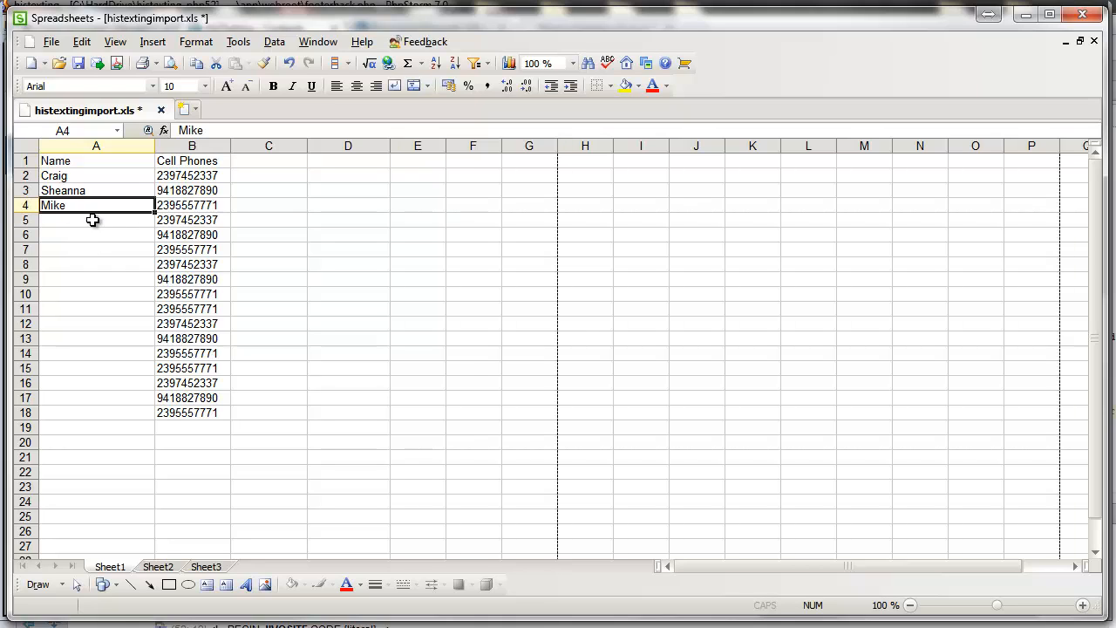
left_click_drag(177, 224, 199, 412)
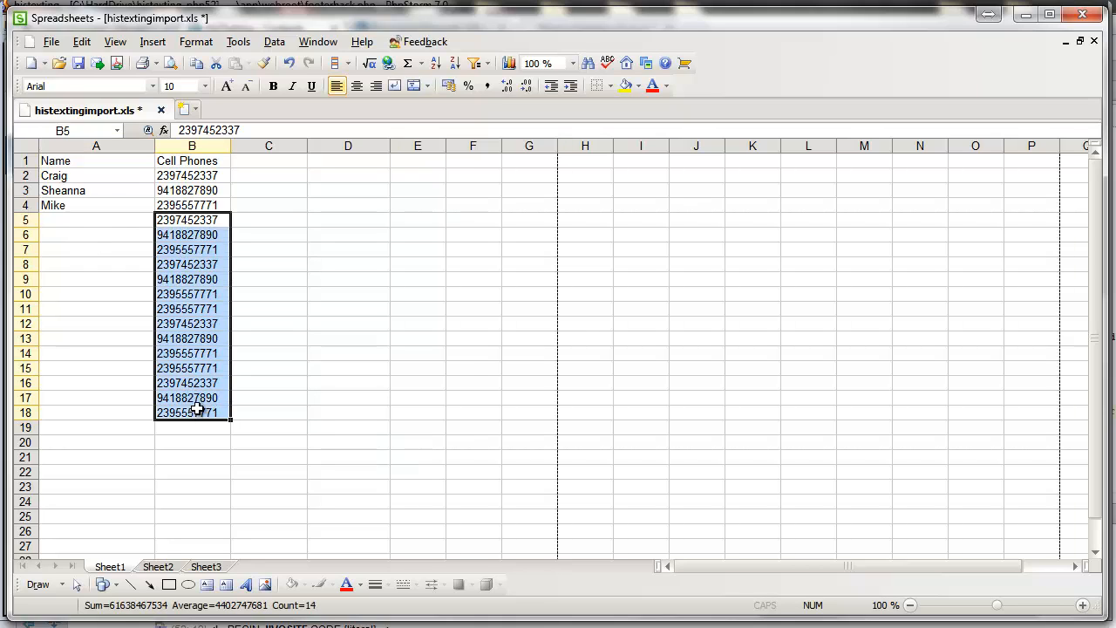
key("Delete")
left_click(243, 279)
left_click_drag(221, 248, 193, 222)
left_click(51, 41)
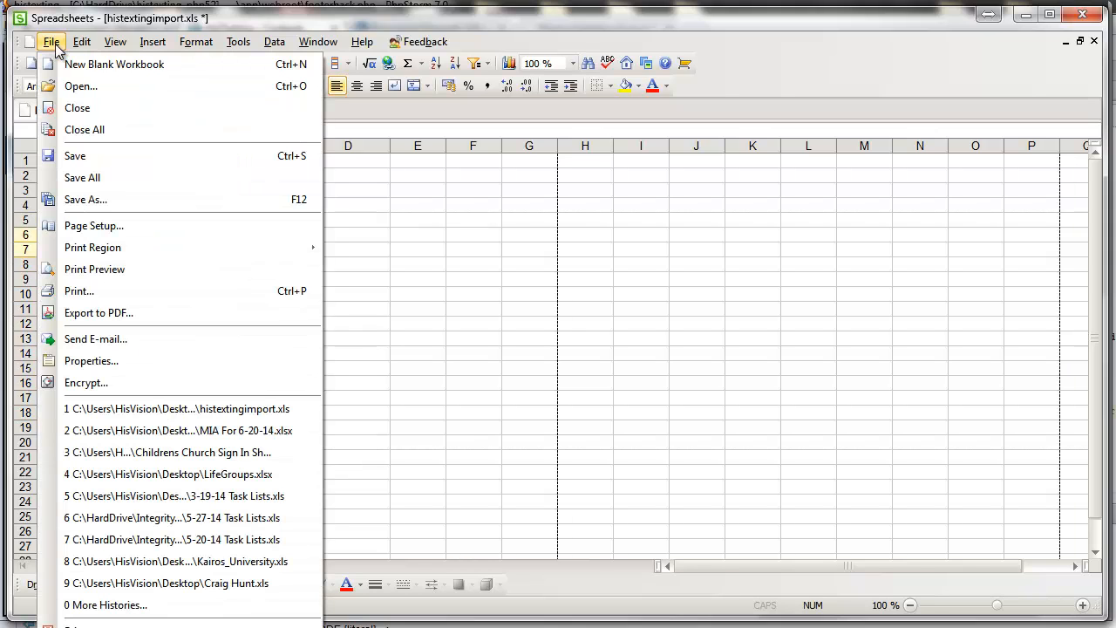
Step: Abandon a first CSV Save As attempt and save the workbook in its current format
left_click(94, 201)
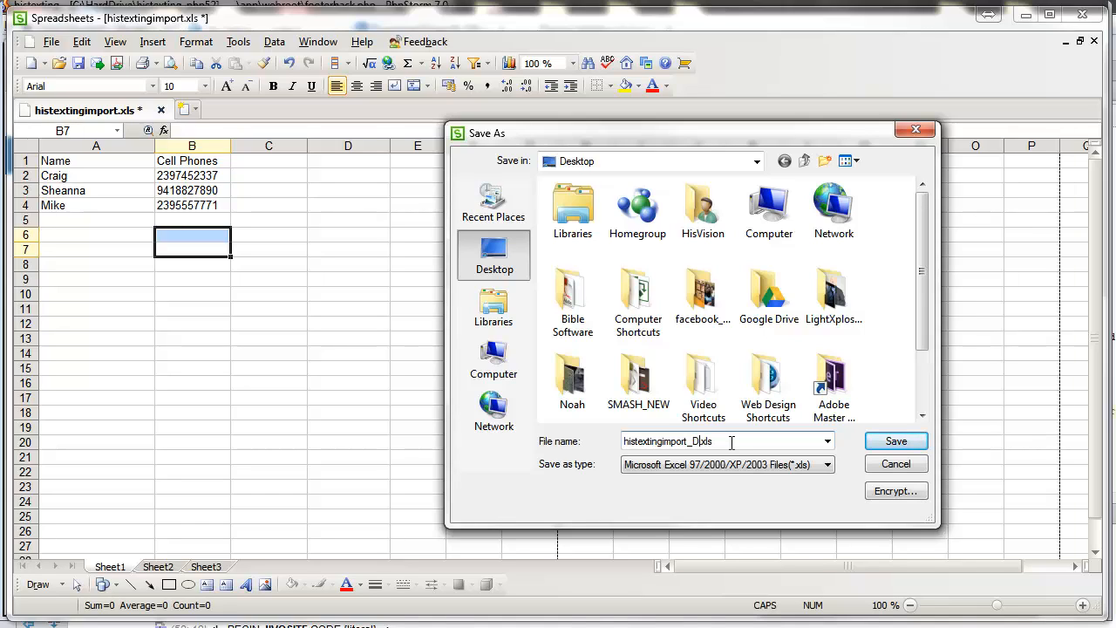
type("CSV")
left_click(685, 471)
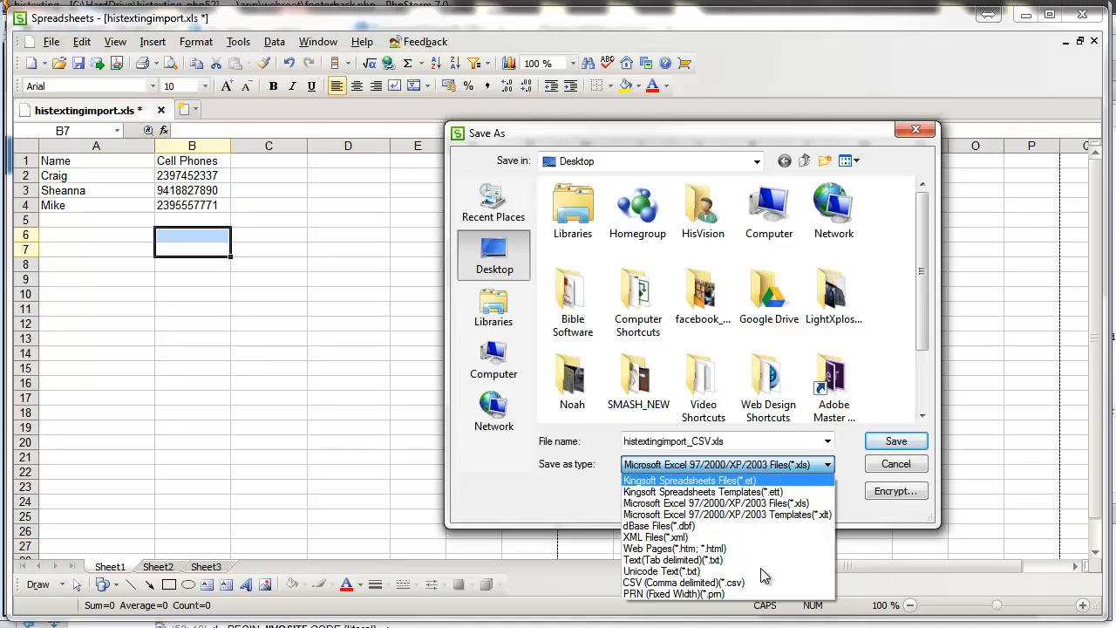
left_click(705, 583)
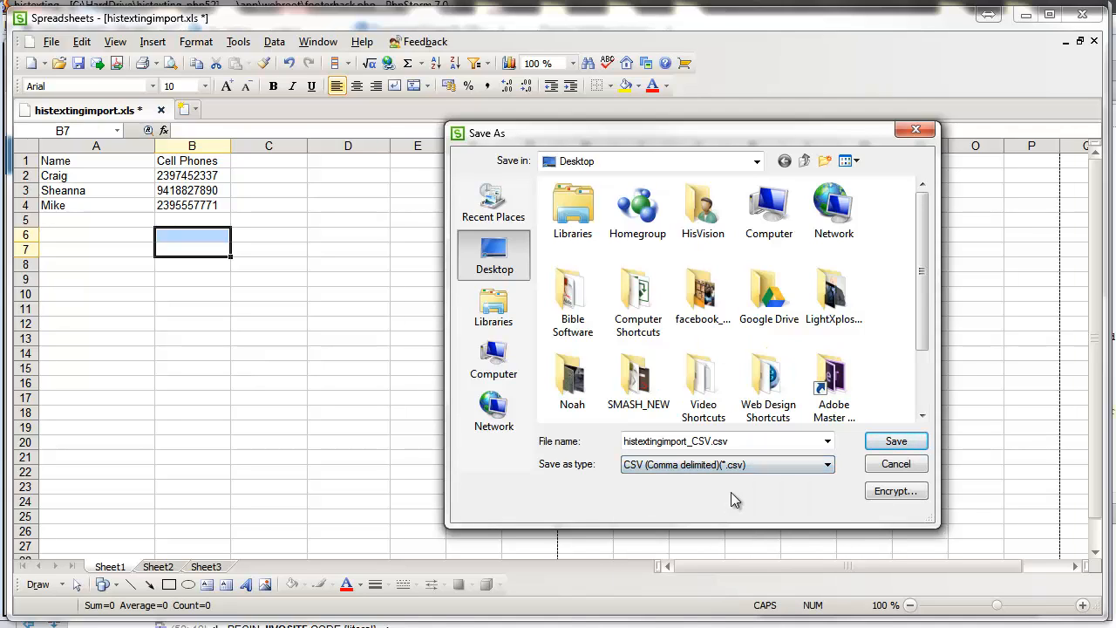
double_click(666, 440)
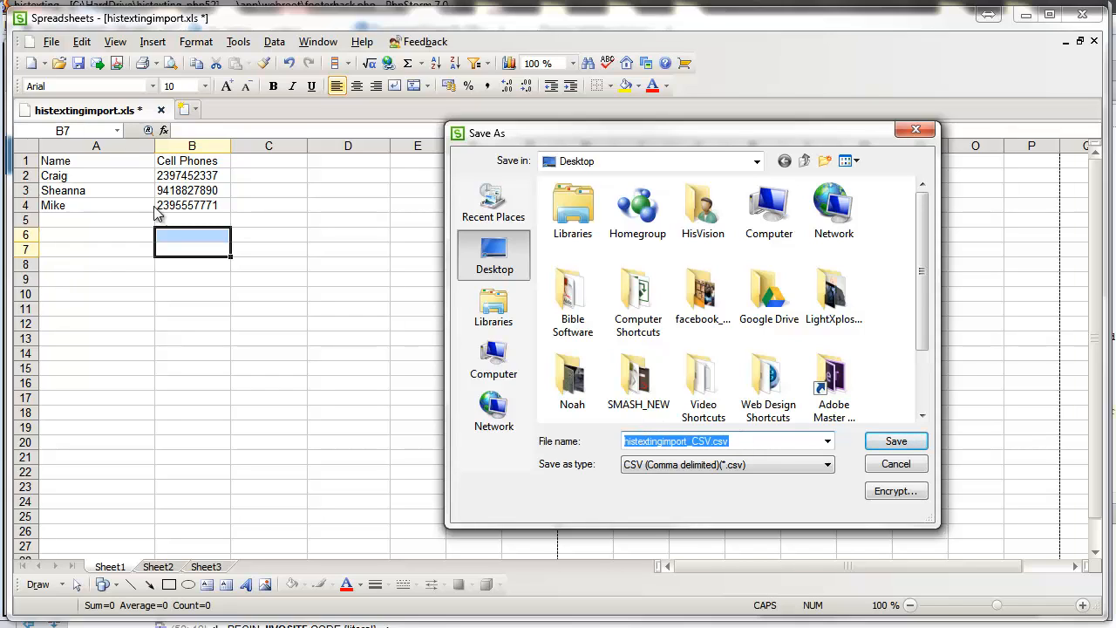
left_click(741, 465)
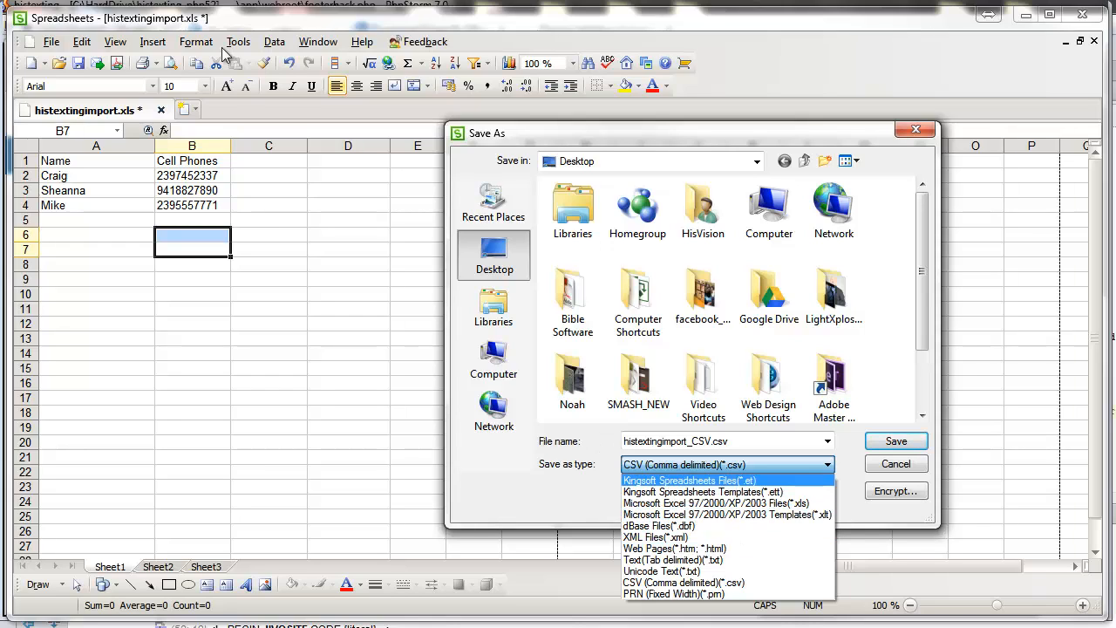
left_click(685, 583)
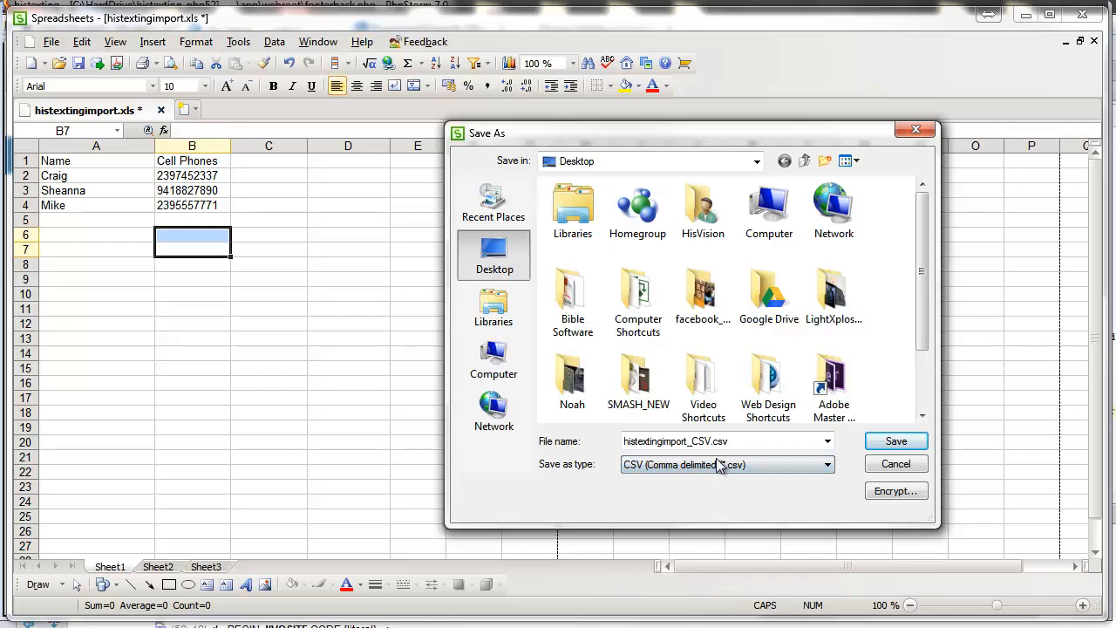
left_click(908, 471)
left_click(51, 41)
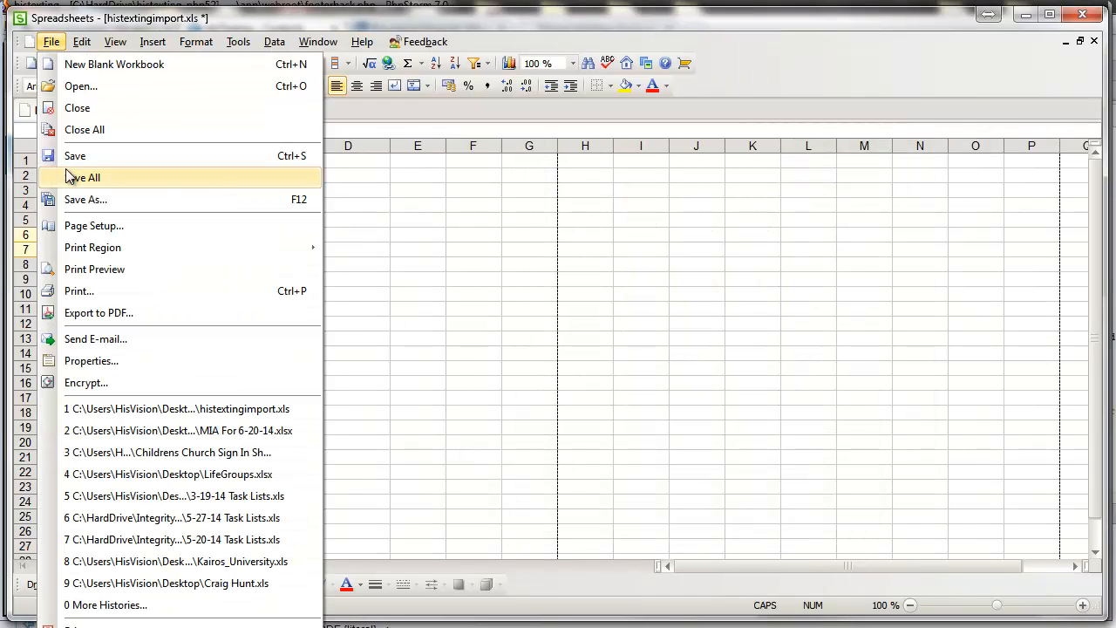
left_click(148, 159)
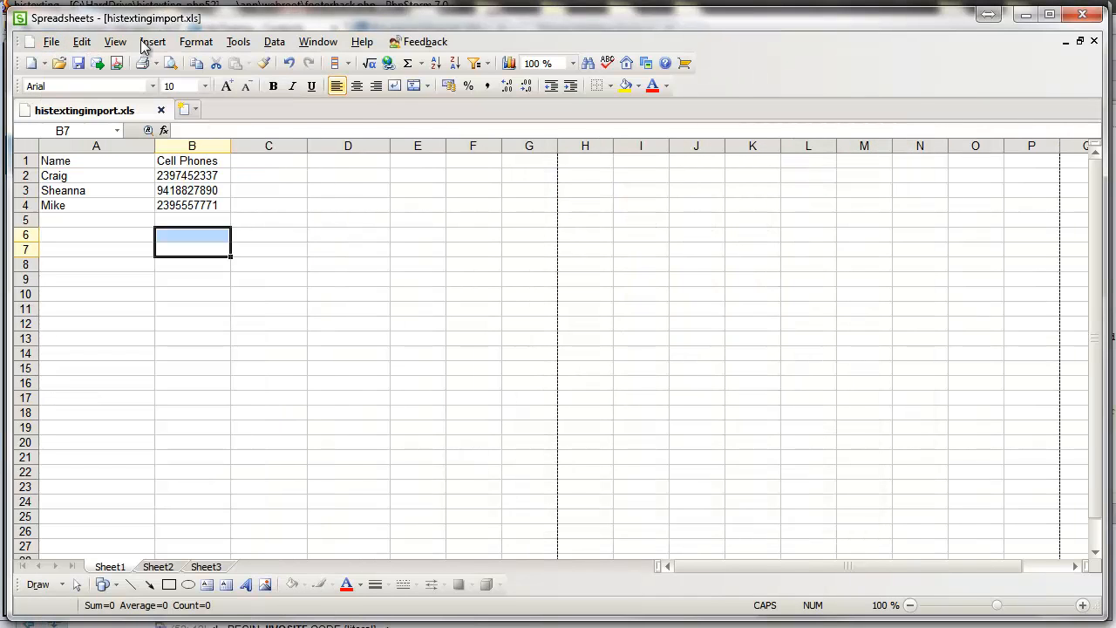
Step: Save as CSV (Comma delimited) named histextingimport_CSV, keeping only the active sheet in CSV format
left_click(50, 43)
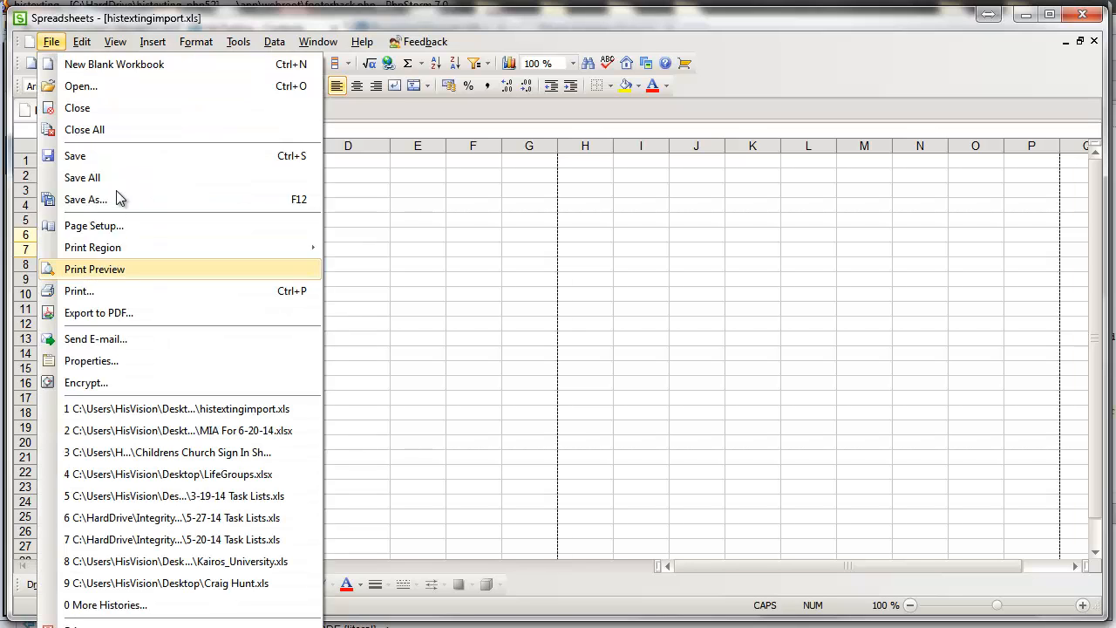
key("Escape")
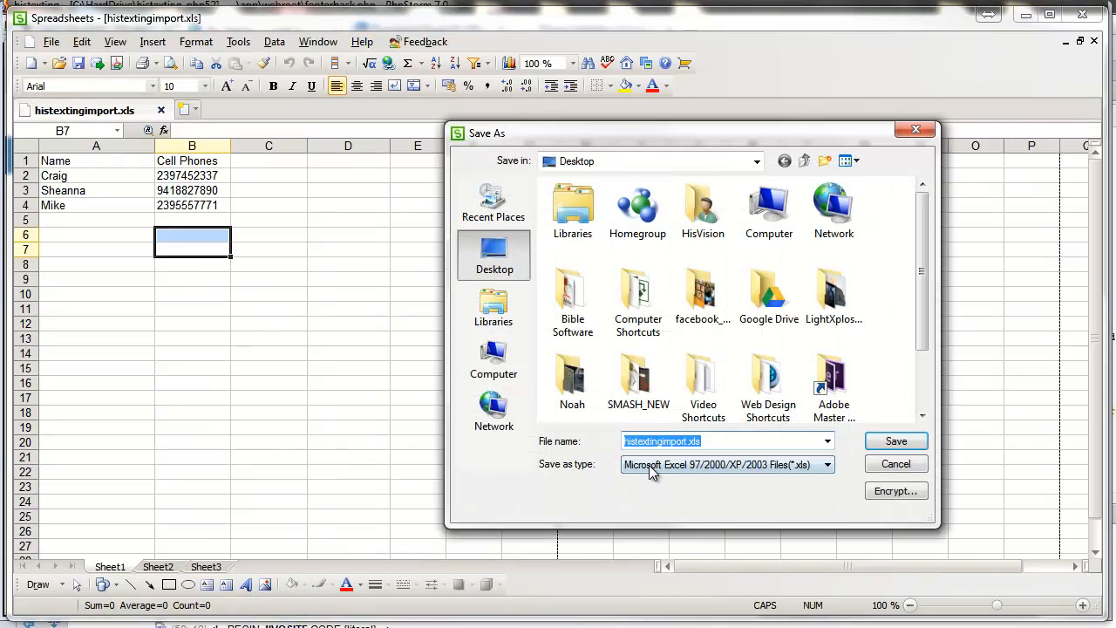
left_click(649, 465)
left_click(654, 582)
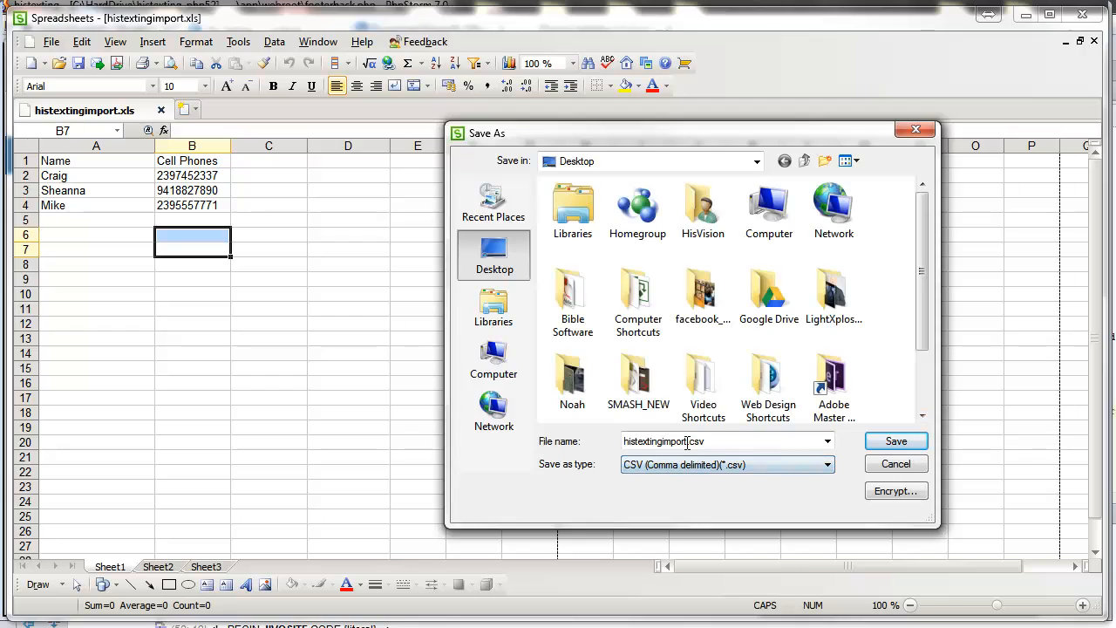
left_click(688, 442)
left_click(692, 439)
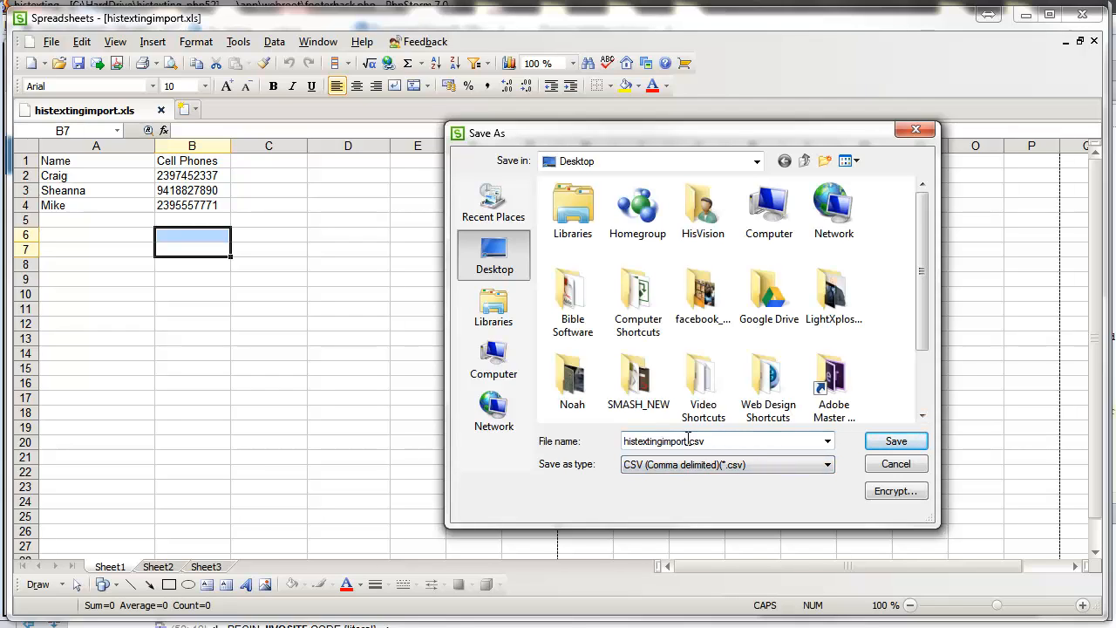
type("_CSV")
left_click(895, 441)
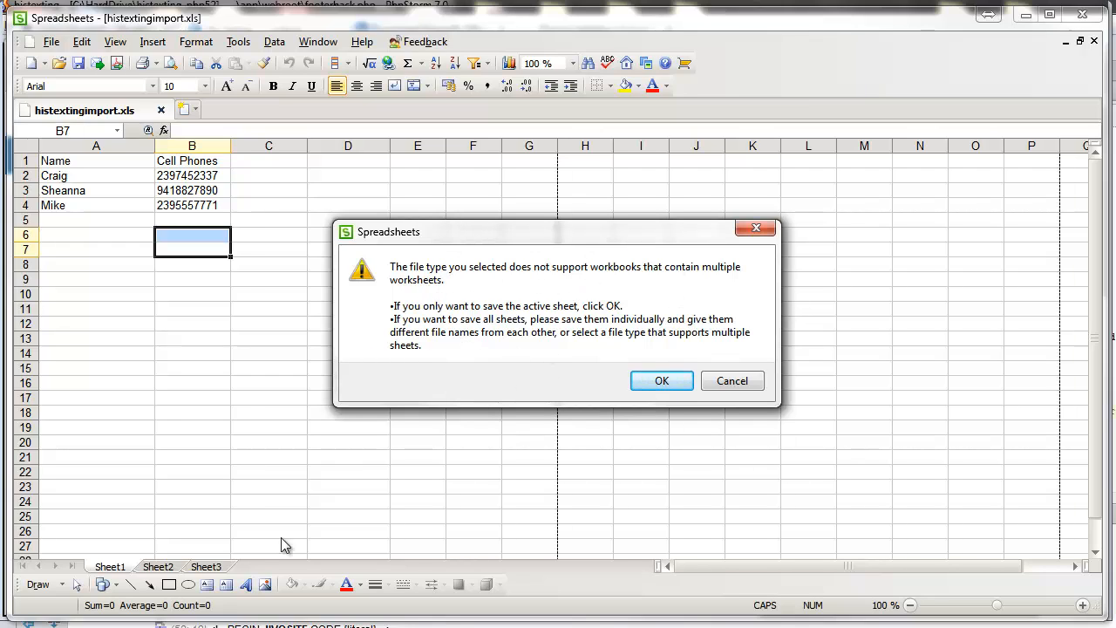
left_click(662, 382)
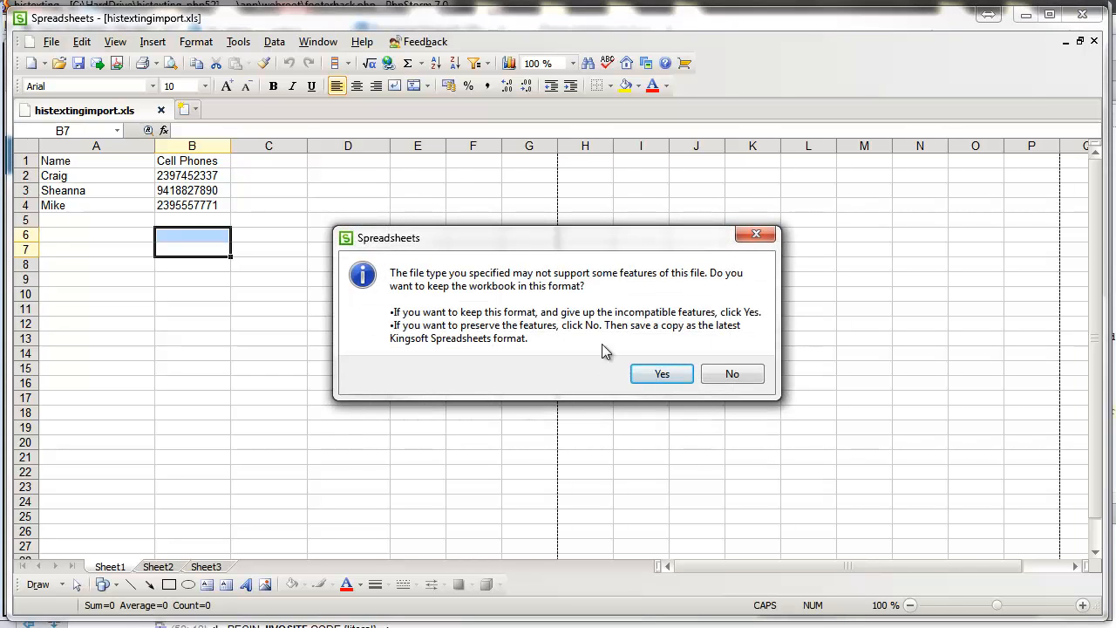
left_click(662, 374)
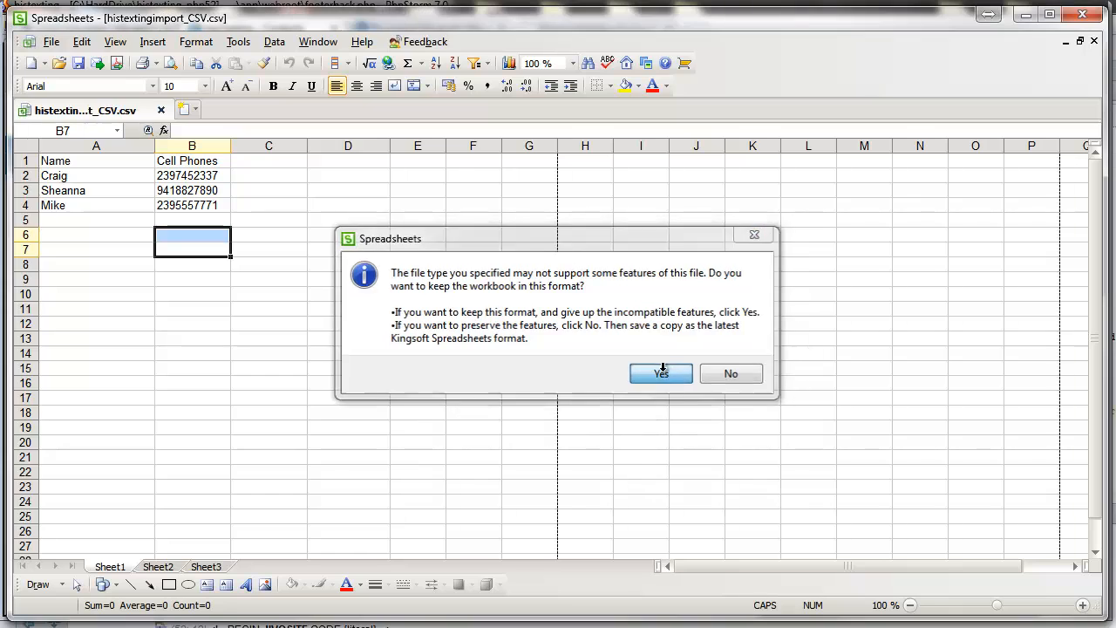
left_click(168, 568)
Step: Delete the empty Sheet2 and Sheet3 tabs
right_click(157, 568)
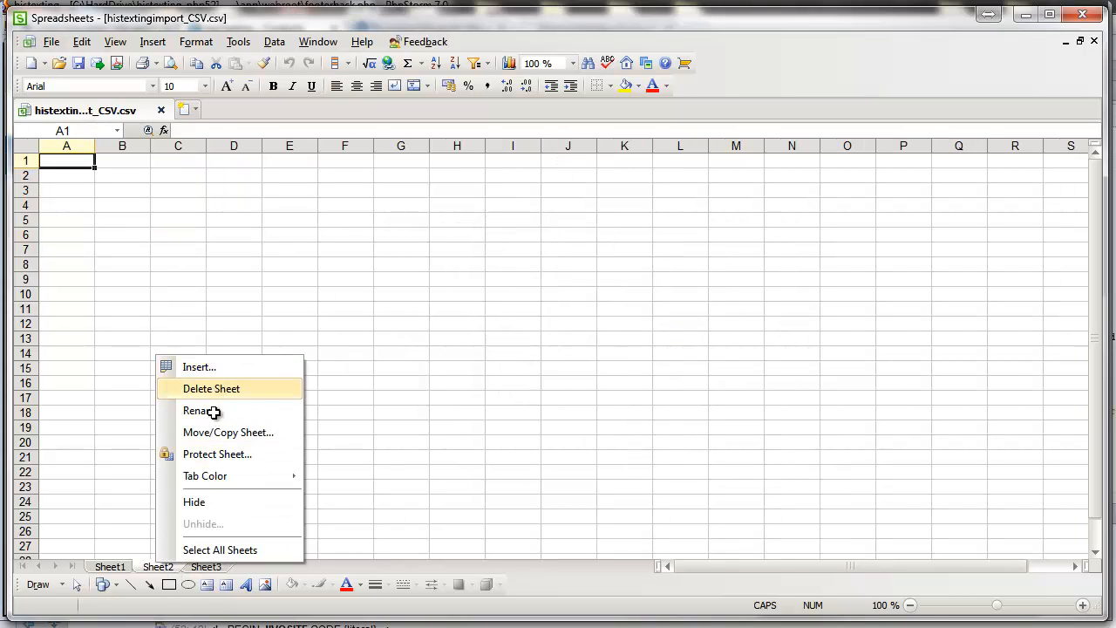
left_click(212, 388)
right_click(166, 568)
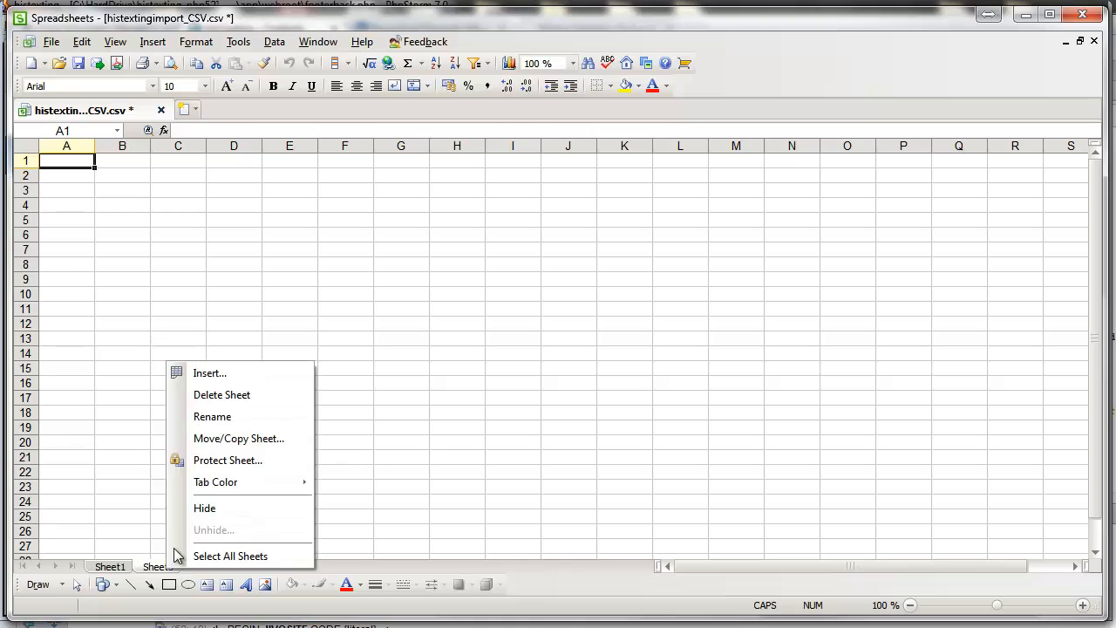
left_click(220, 395)
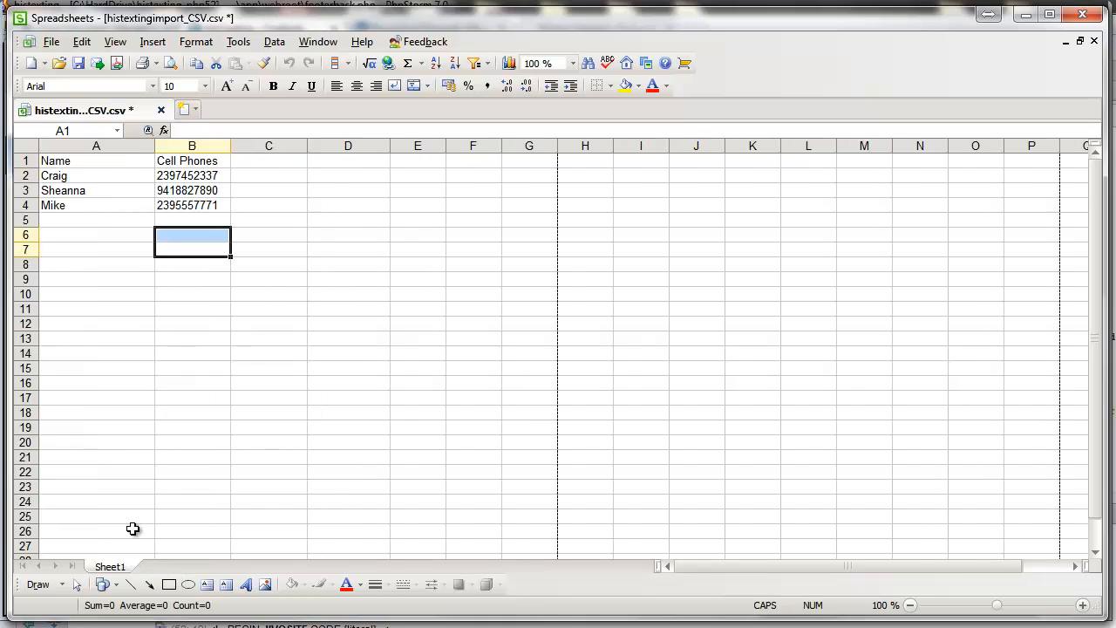
Step: Resave histextingimport_CSV.csv over the existing file, keeping CSV format
left_click(51, 42)
left_click(85, 200)
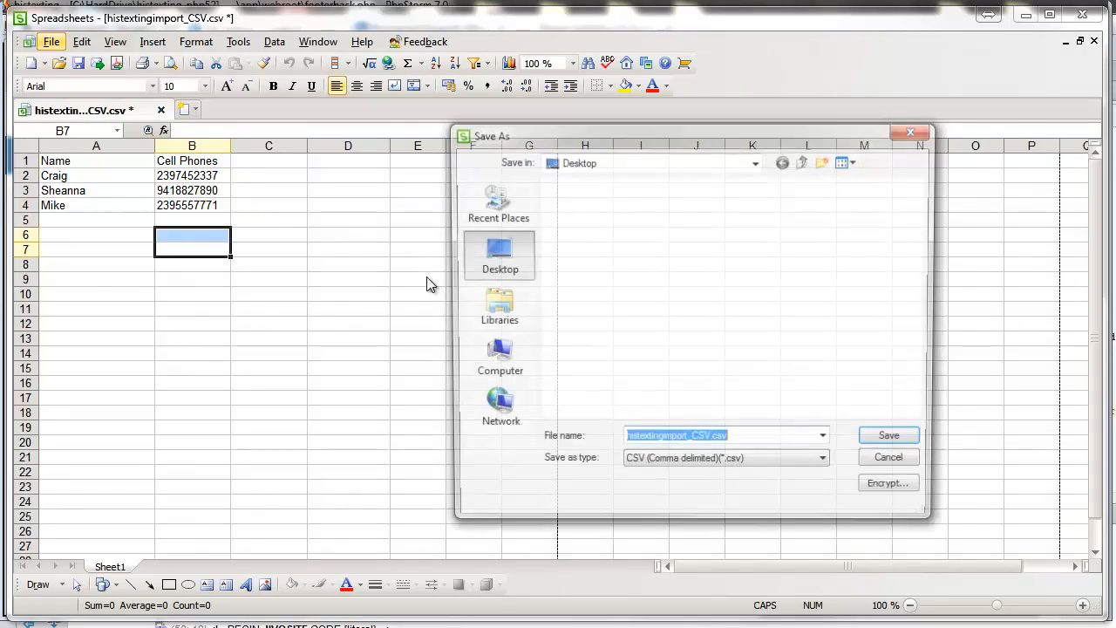
left_click(887, 442)
left_click(744, 384)
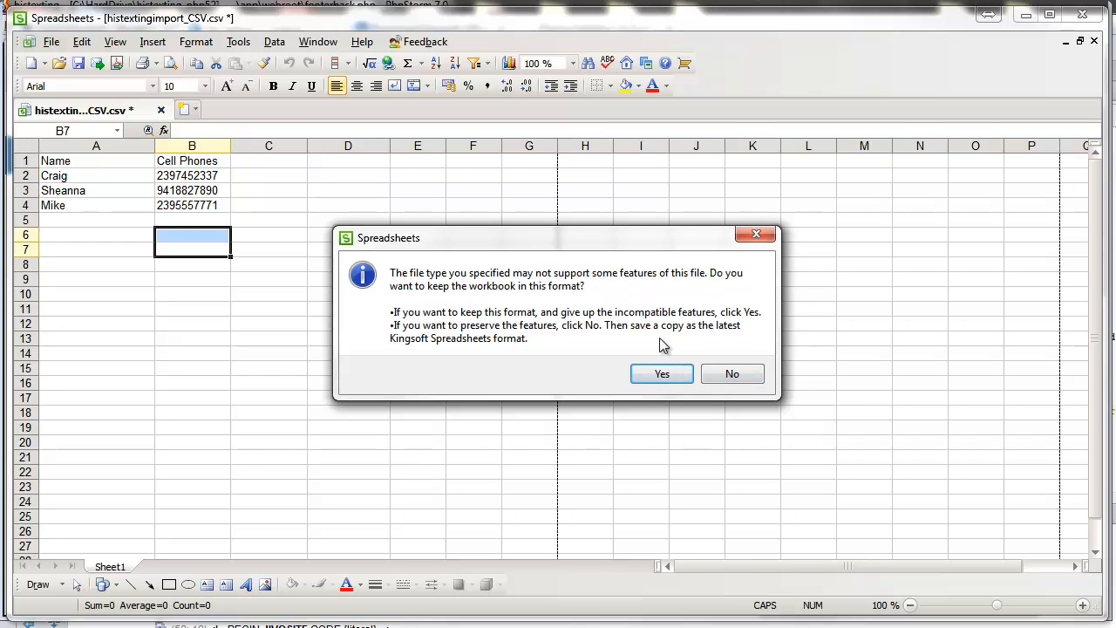
left_click(667, 380)
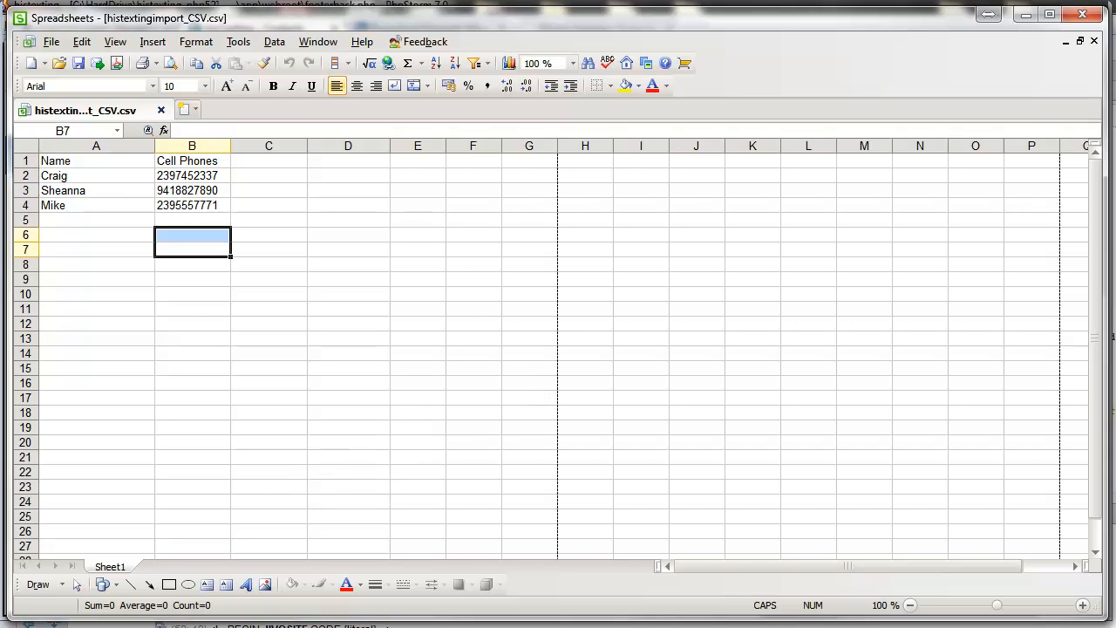
left_click_drag(74, 177, 179, 204)
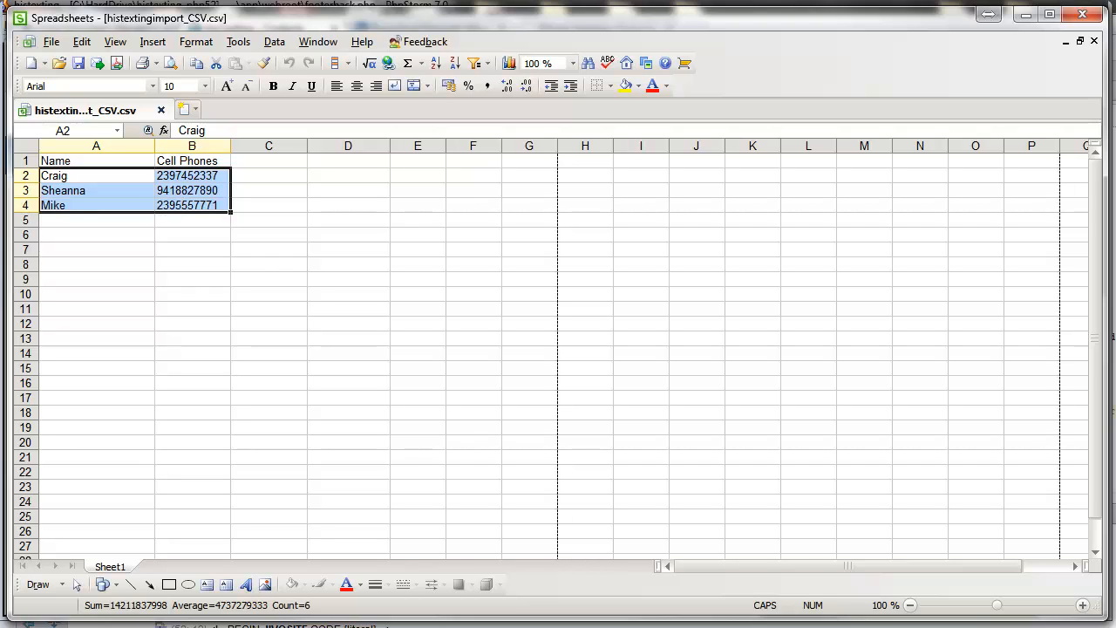
Step: Pick histextingimport_CSV.csv from the Desktop as the HisTexting upload file
left_click(297, 618)
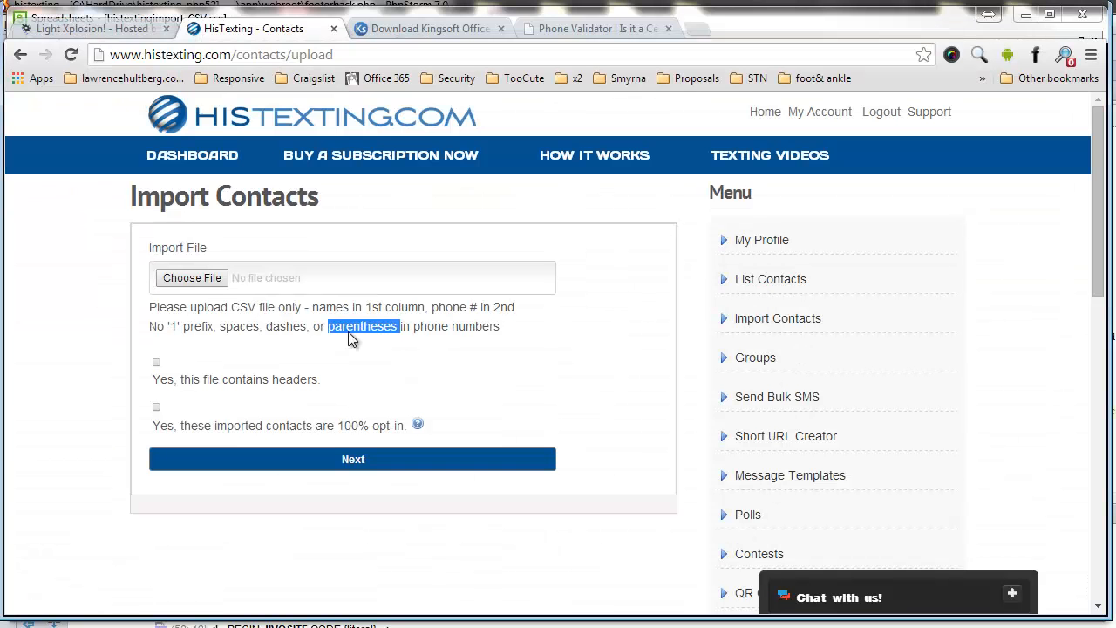
left_click(199, 280)
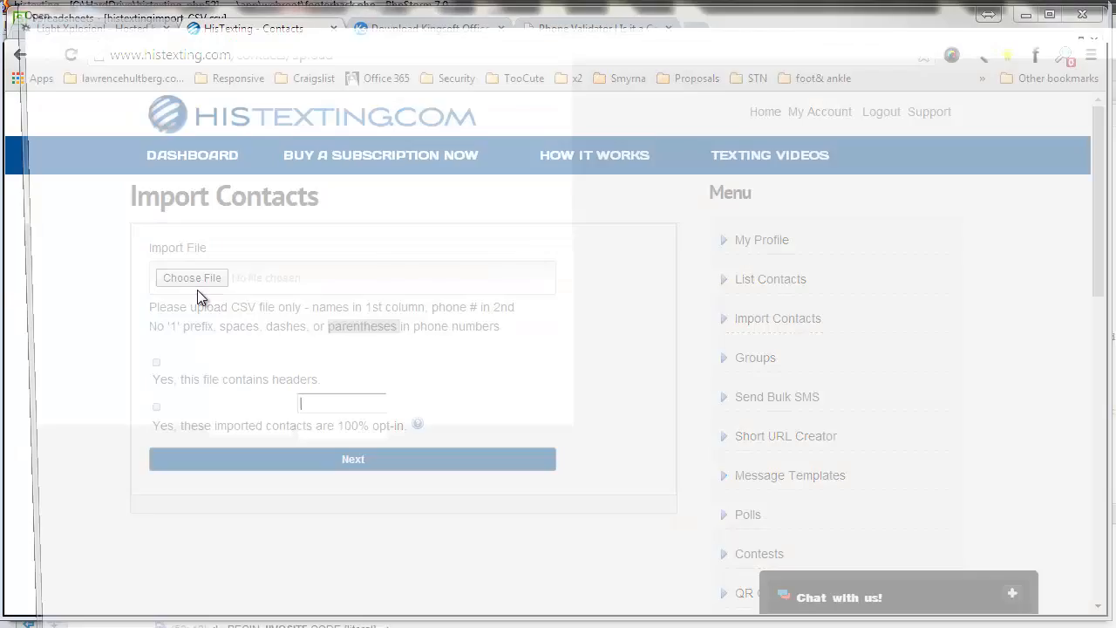
left_click(65, 114)
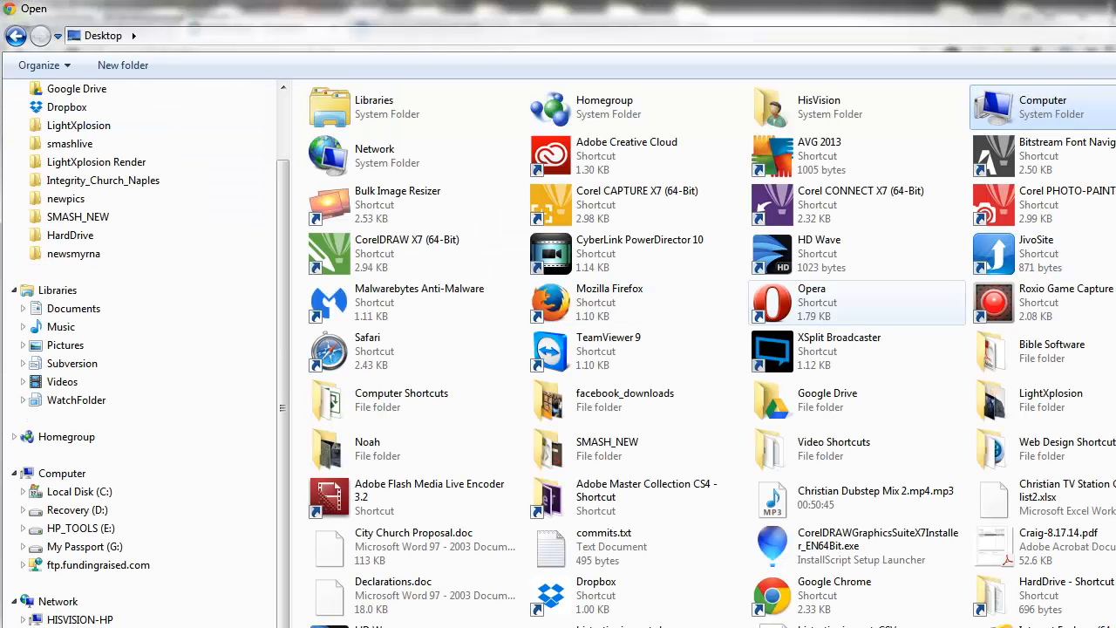
scroll(800, 461, "down", 3)
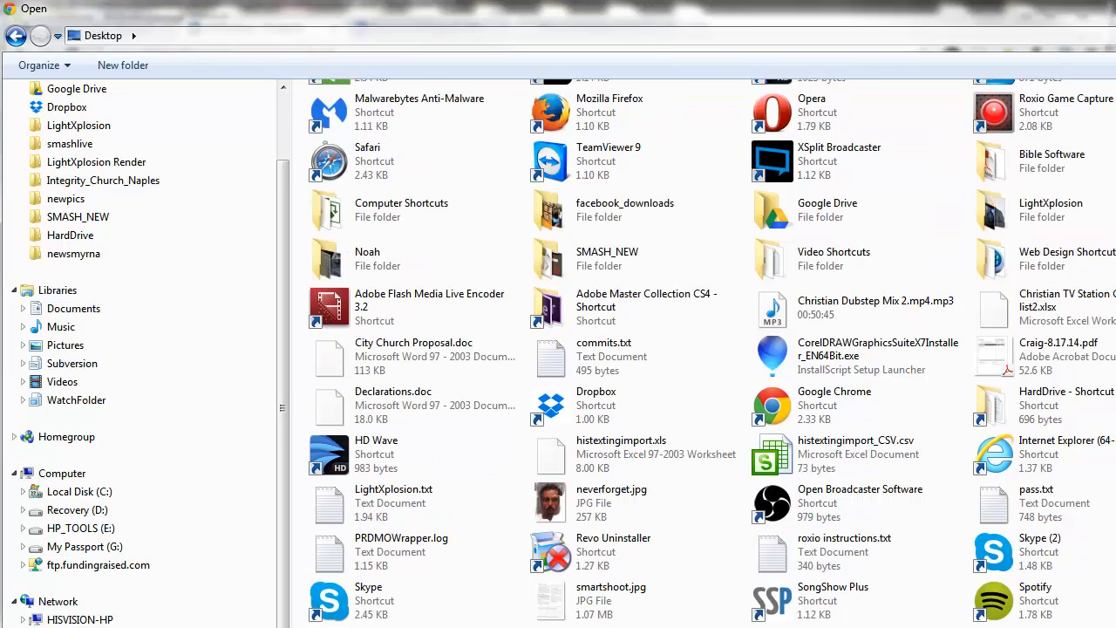
left_click(851, 462)
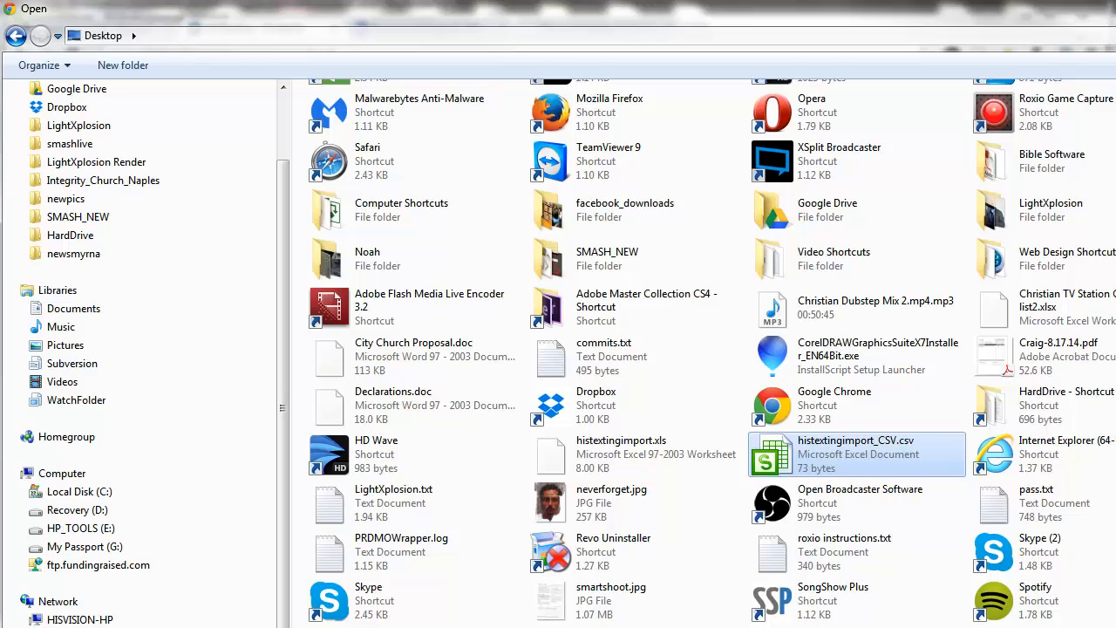
double_click(855, 458)
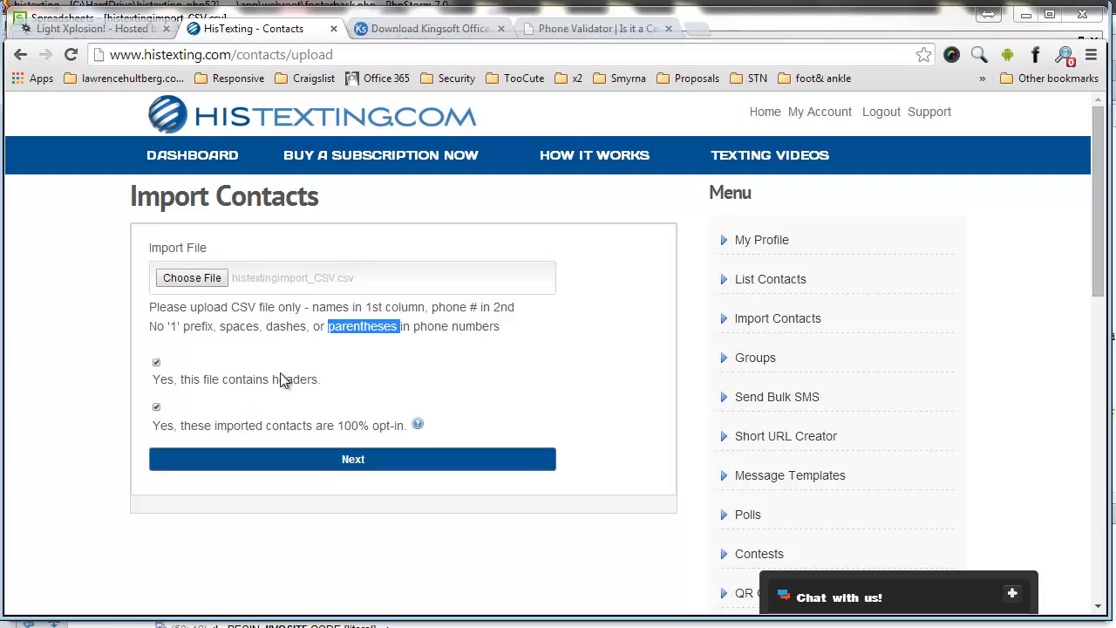
Step: Confirm the file has Name and Cell Phones headers, then submit the upload with both boxes ticked
left_click(330, 333)
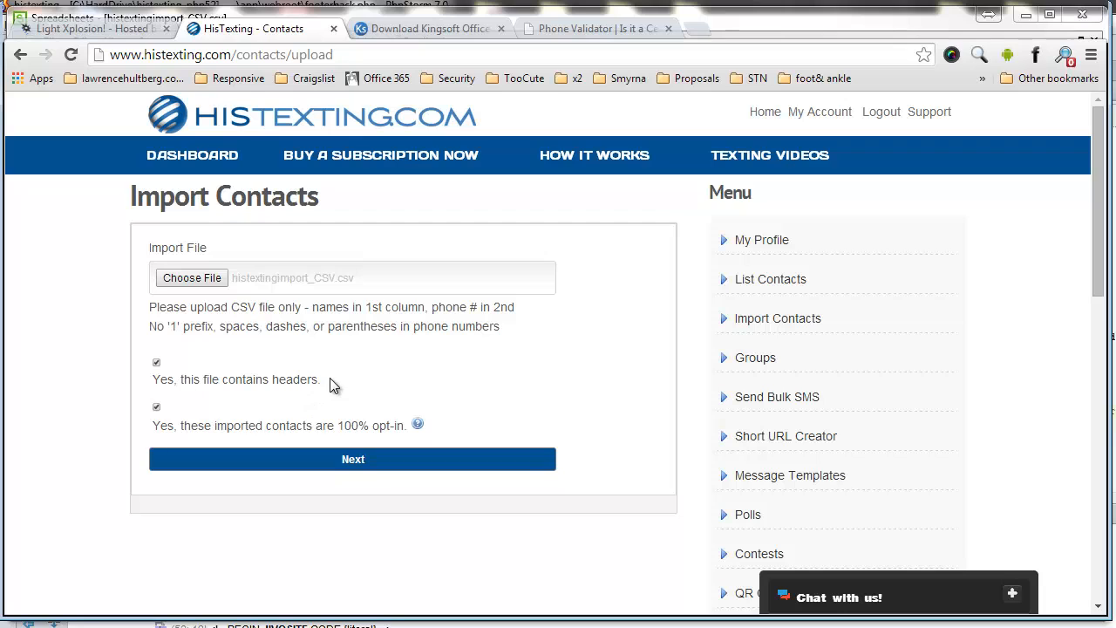
left_click_drag(329, 378, 153, 388)
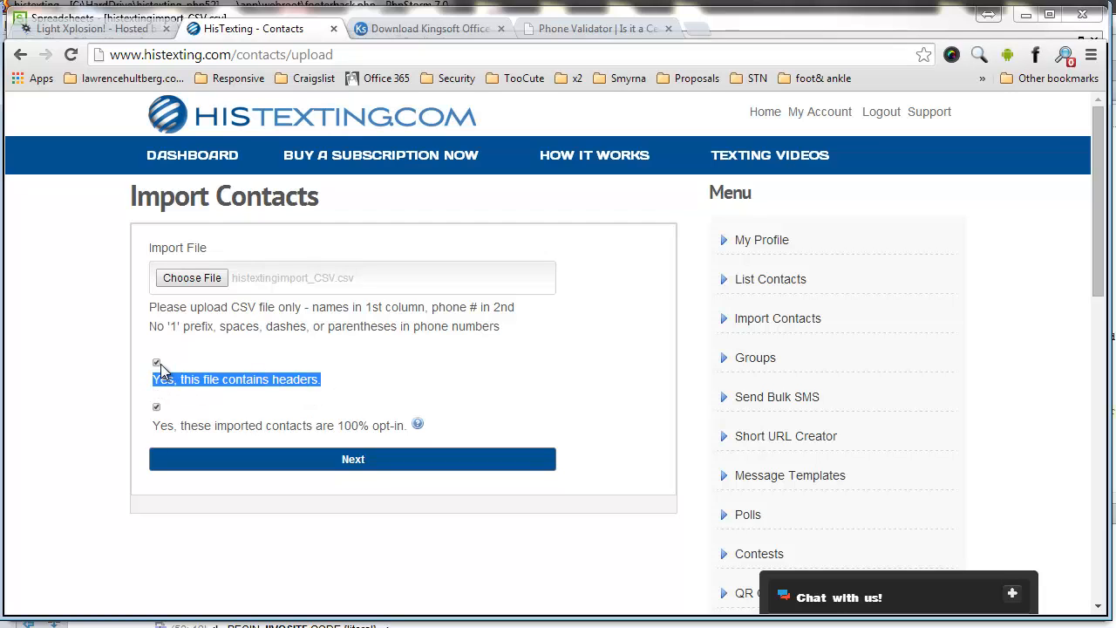
key("alt+Tab")
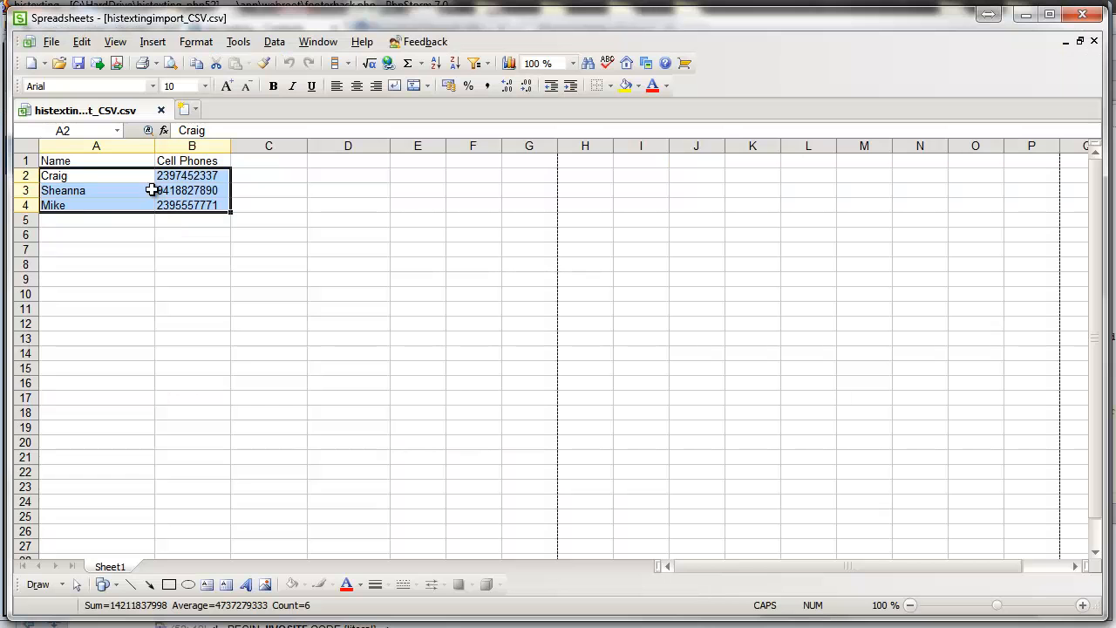
left_click(95, 163)
left_click_drag(167, 161, 90, 164)
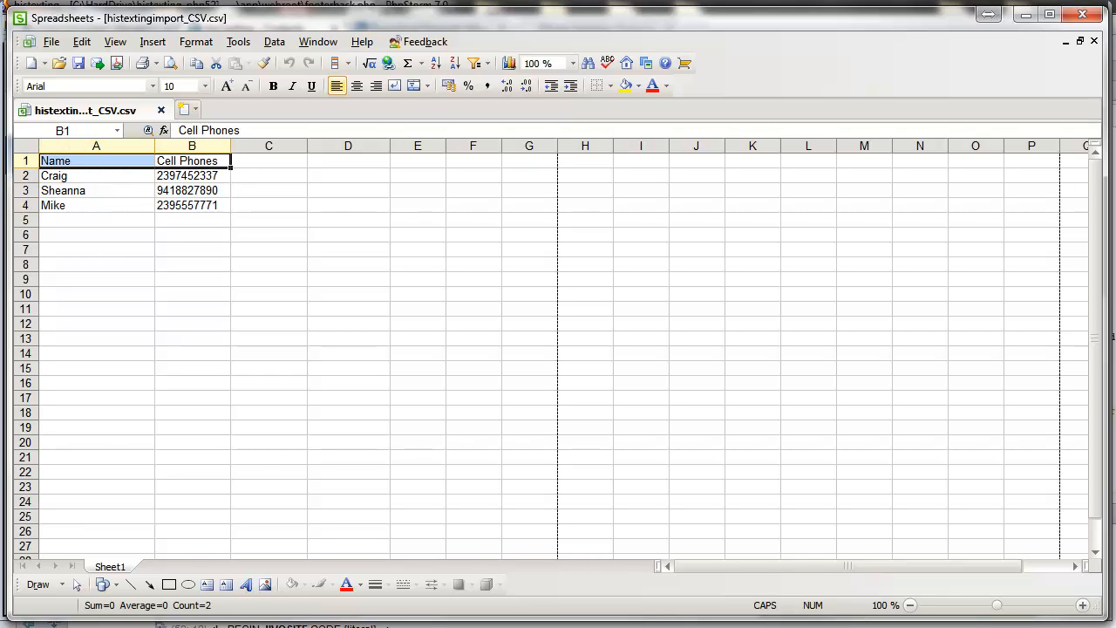
left_click(296, 615)
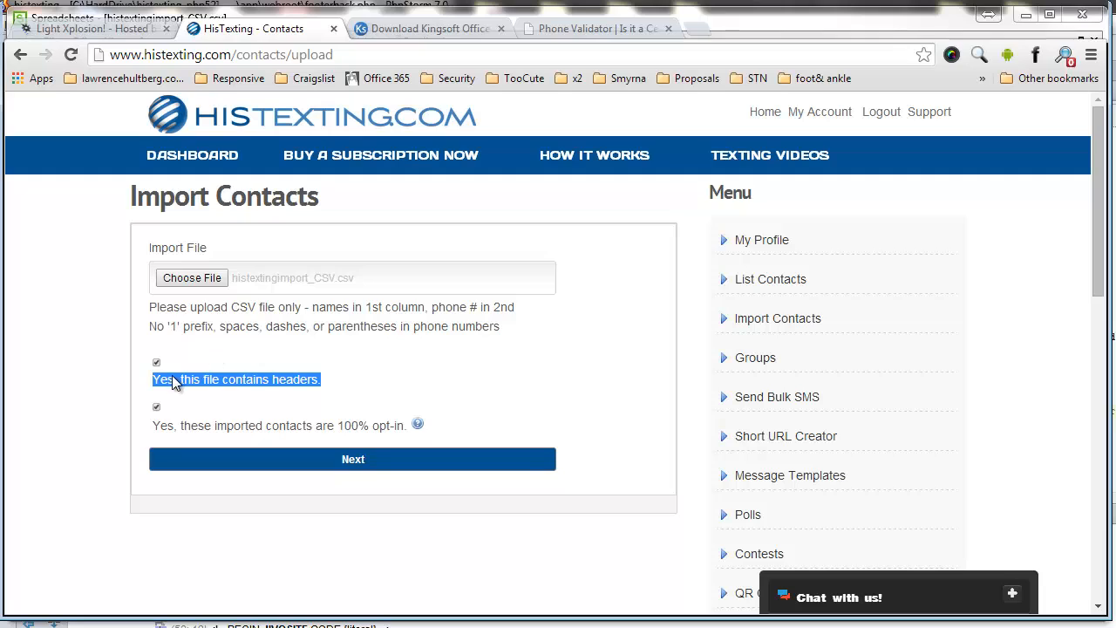
left_click(335, 386)
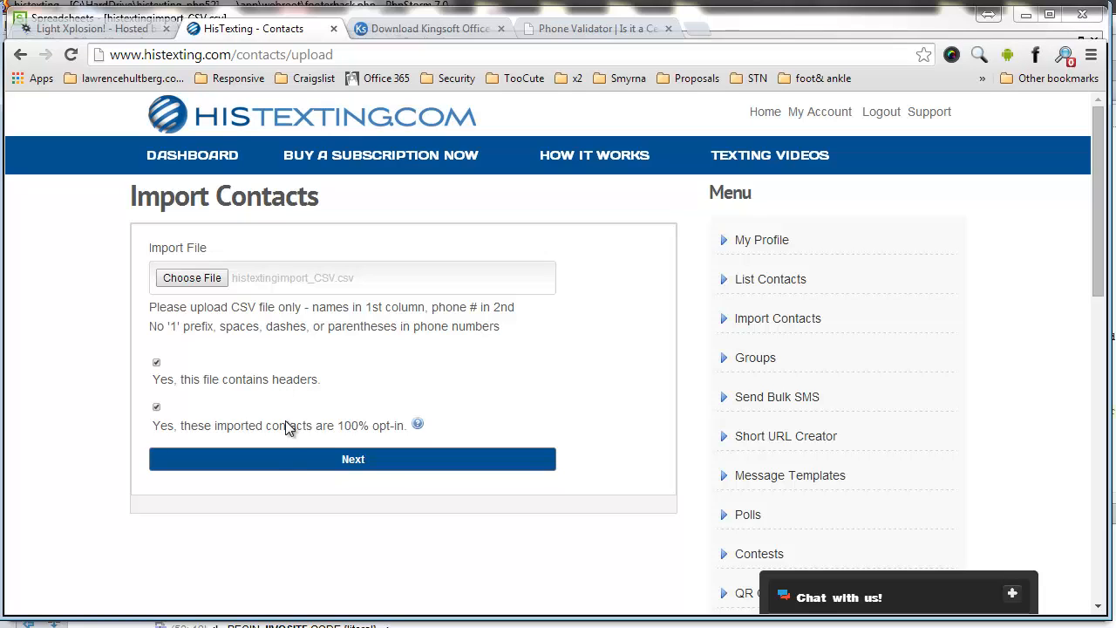
left_click(301, 460)
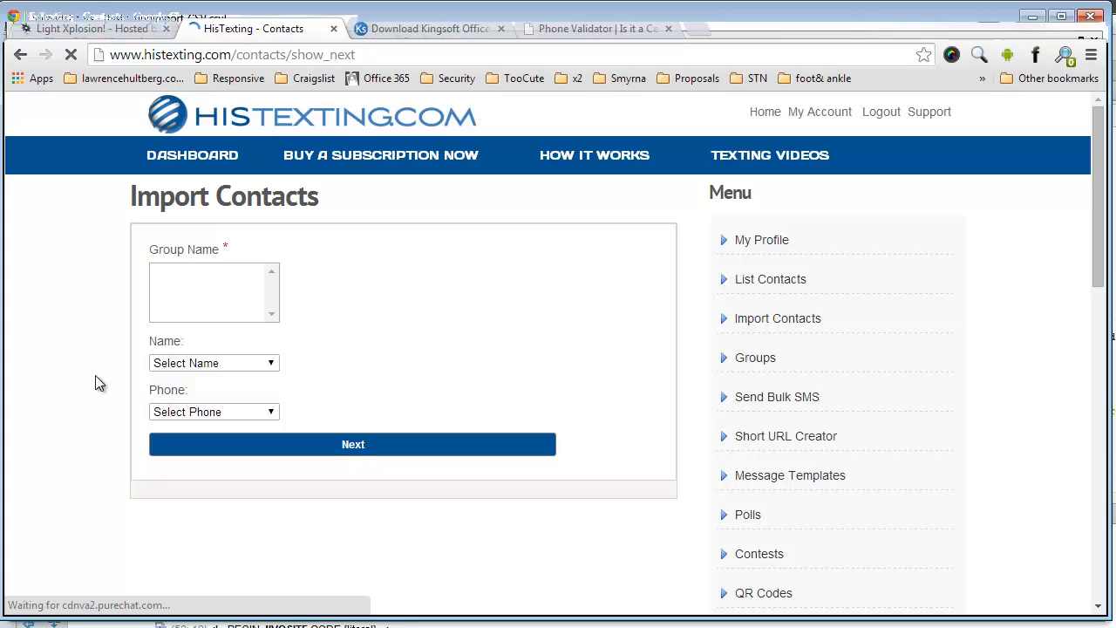
Step: Leave the column-mapping step and reload an empty Import Contacts upload form
left_click(219, 366)
left_click(219, 366)
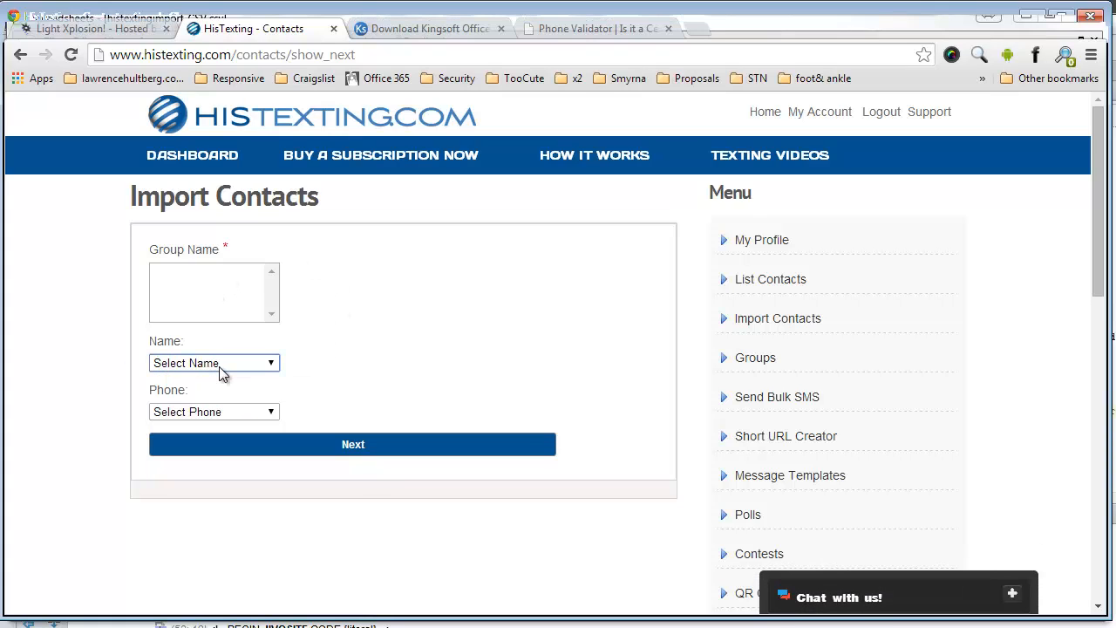
left_click(479, 364)
left_click(20, 55)
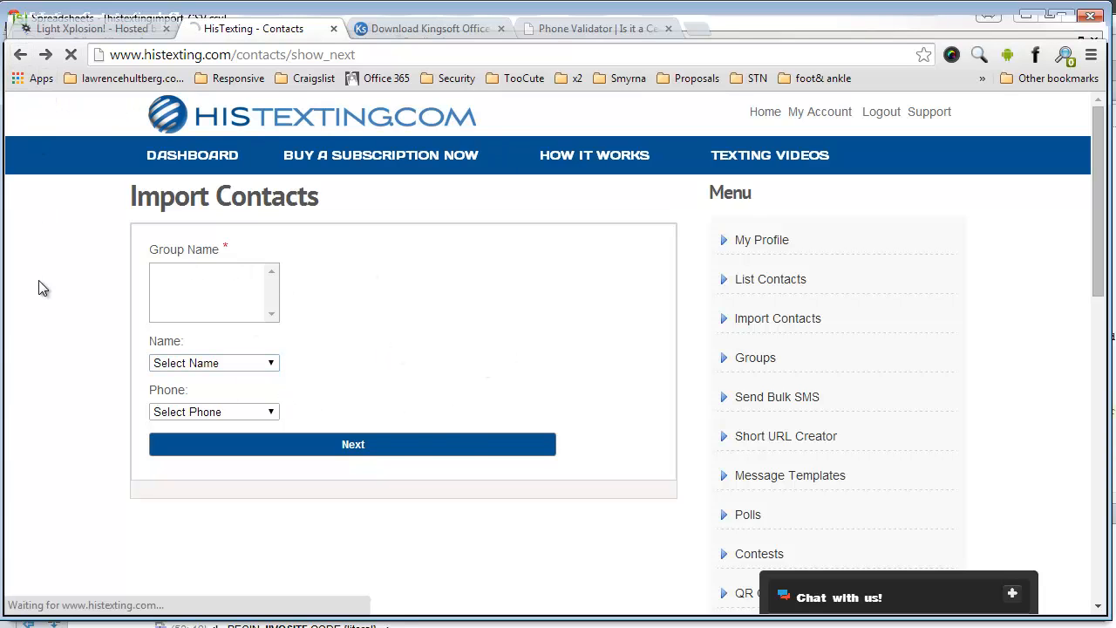
left_click(761, 320)
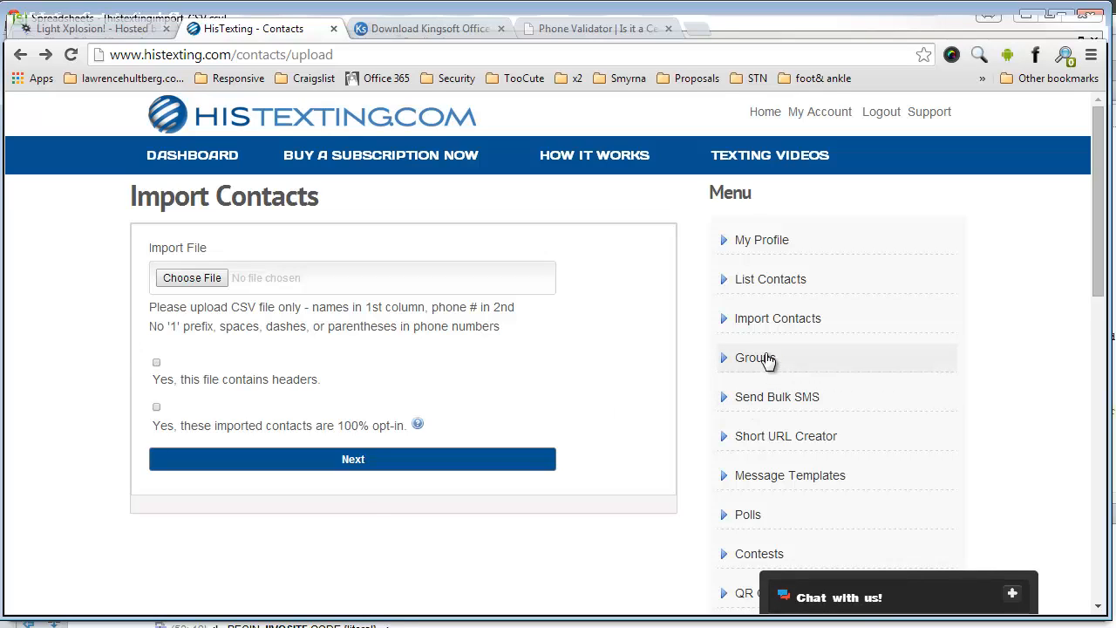
Step: Add a new group and fill in its Group Name and keyword members
left_click(767, 360)
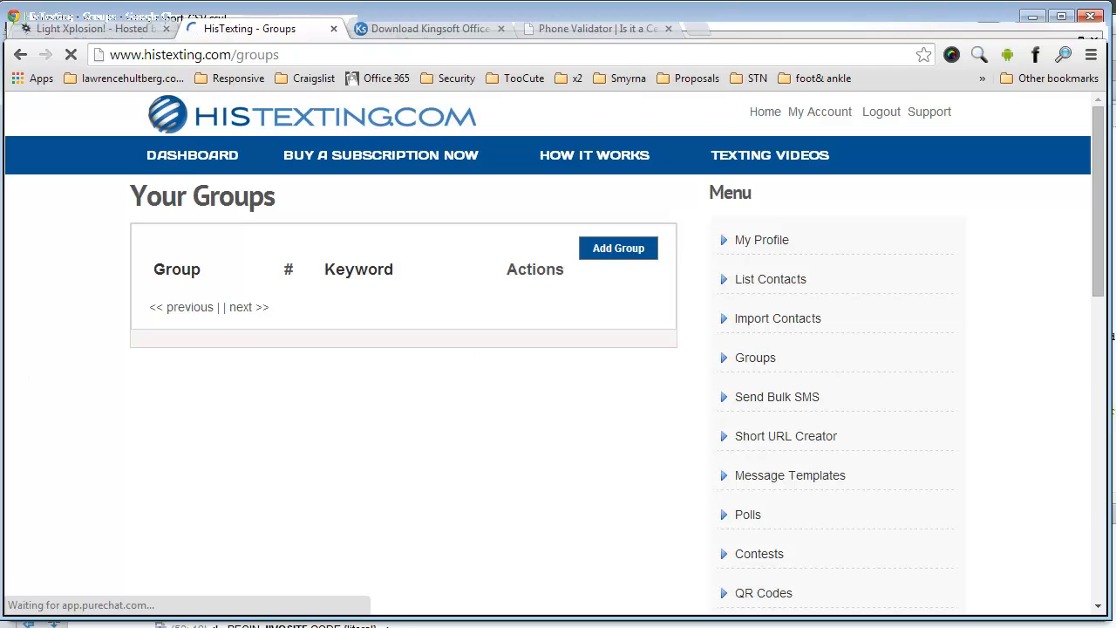
left_click(620, 249)
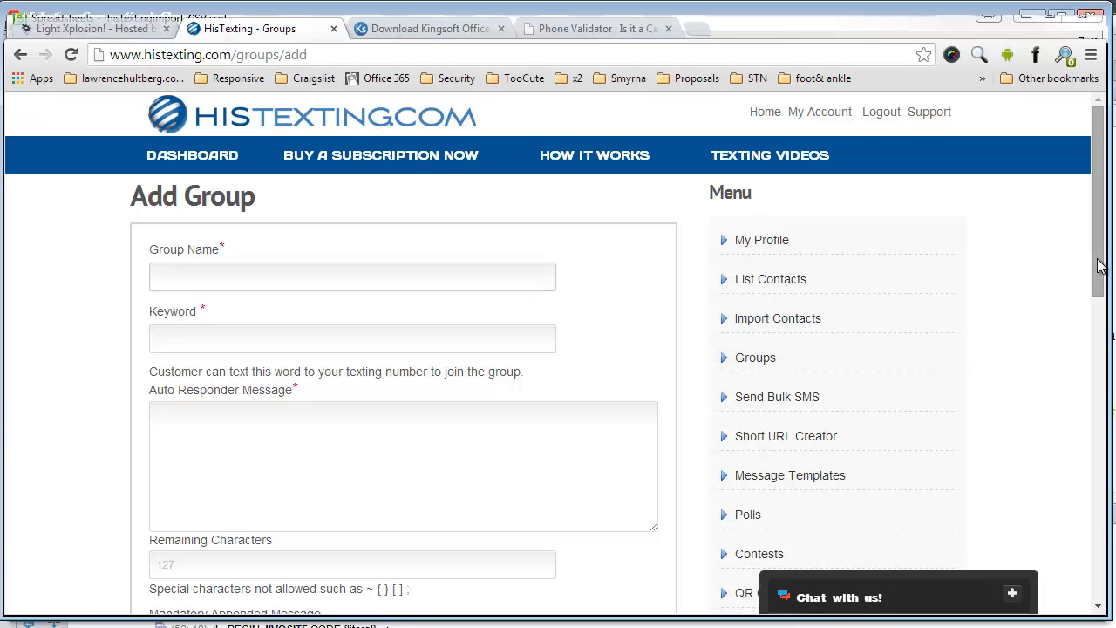
mouse_move(1098, 267)
left_mouse_down()
mouse_move(1098, 286)
mouse_move(1099, 269)
left_mouse_up()
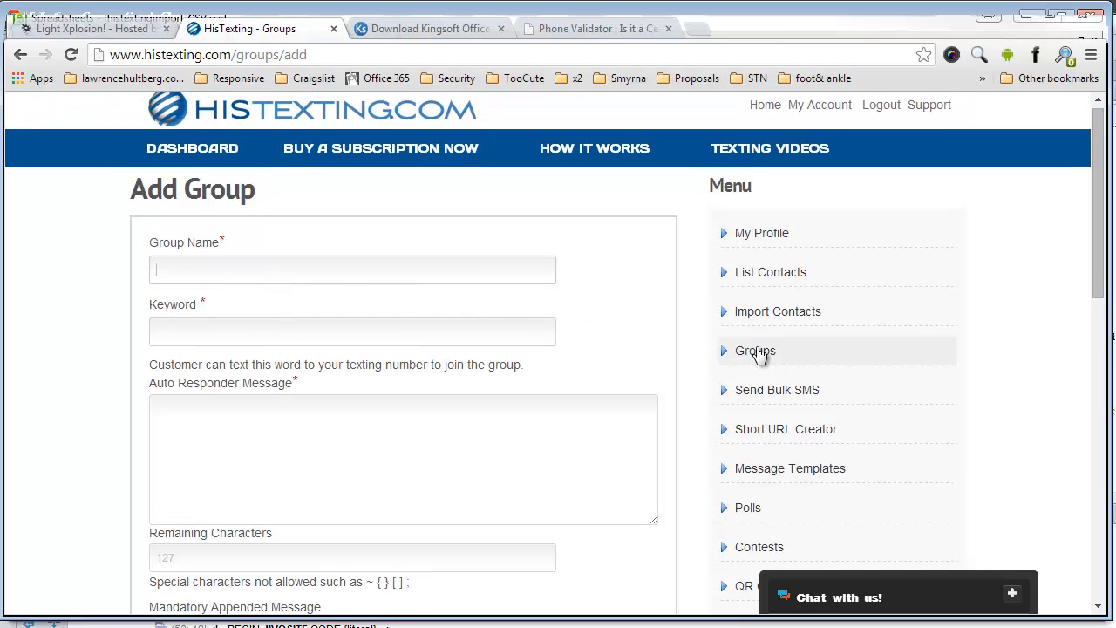
left_click(371, 269)
type("mEM")
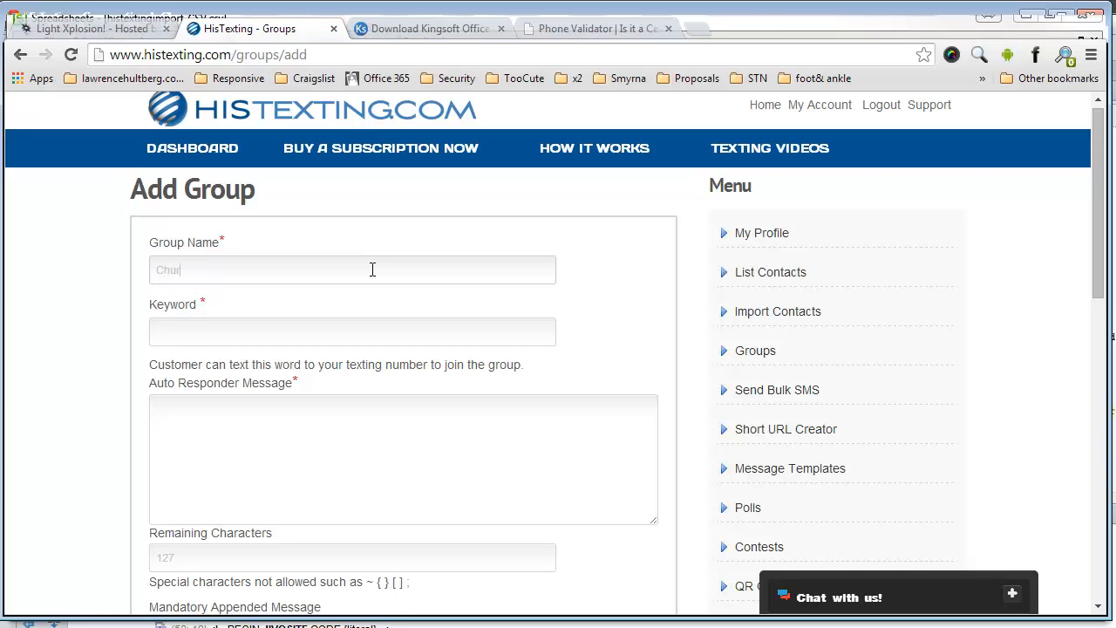
type("bers")
left_click_drag(332, 316, 321, 333)
left_click(321, 333)
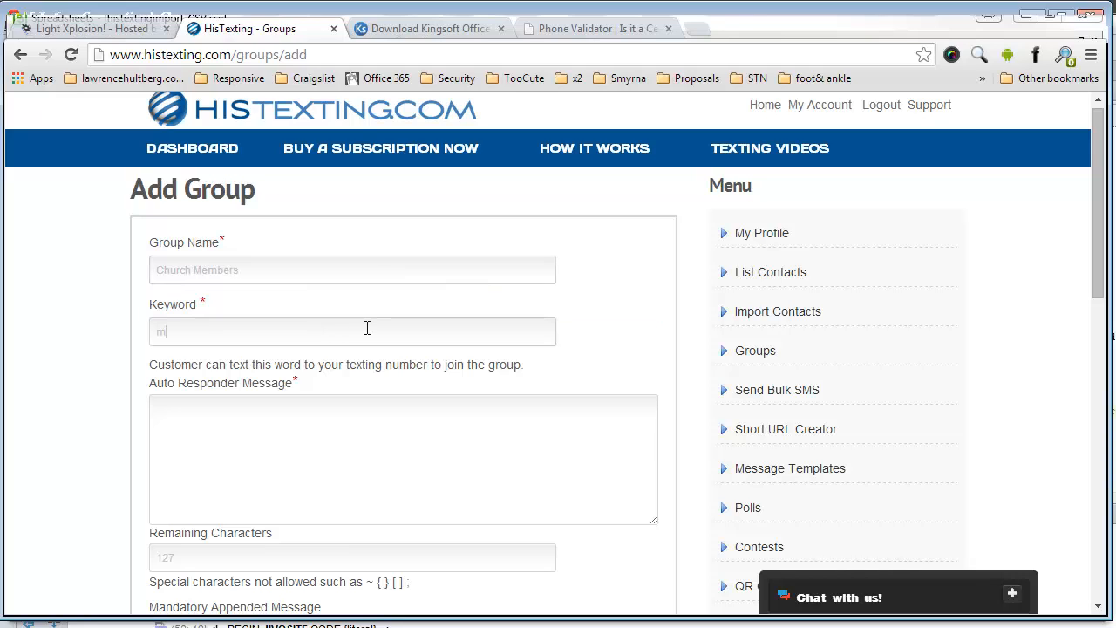
left_click(362, 405)
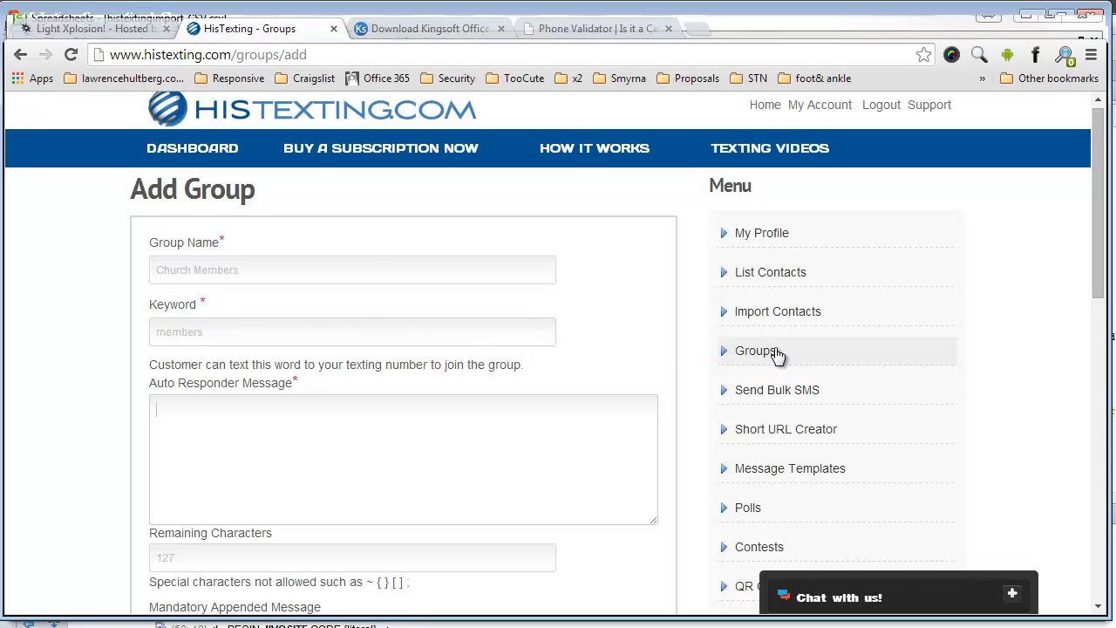
Step: Rework the members text in the Keyword field
double_click(267, 332)
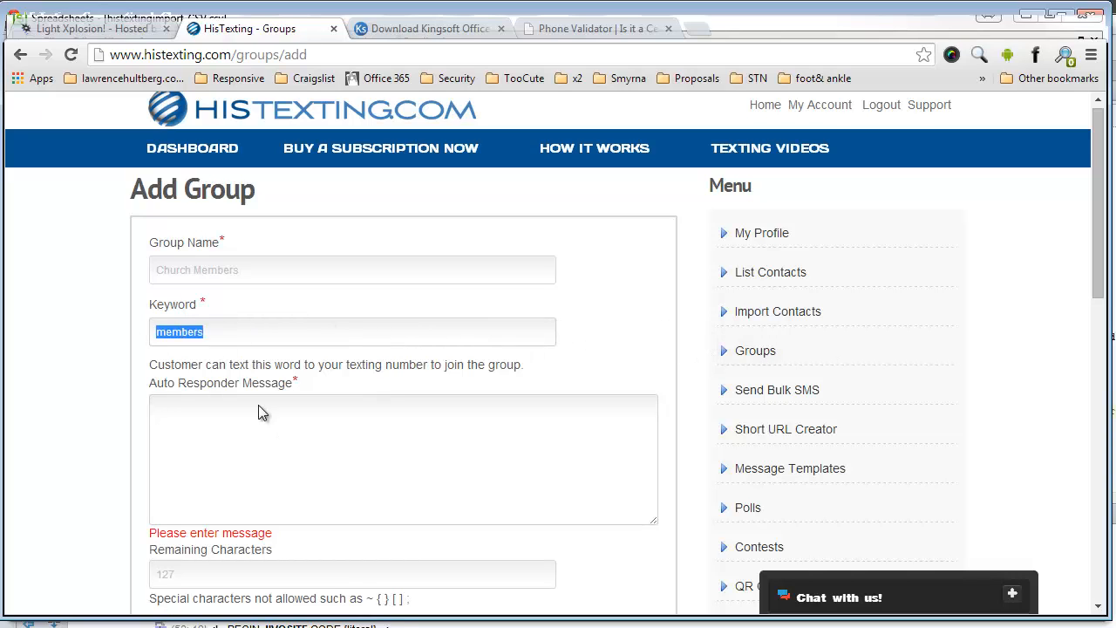
left_click(258, 406)
left_click(239, 340)
left_click_drag(1101, 294, 1103, 329)
left_click(243, 347)
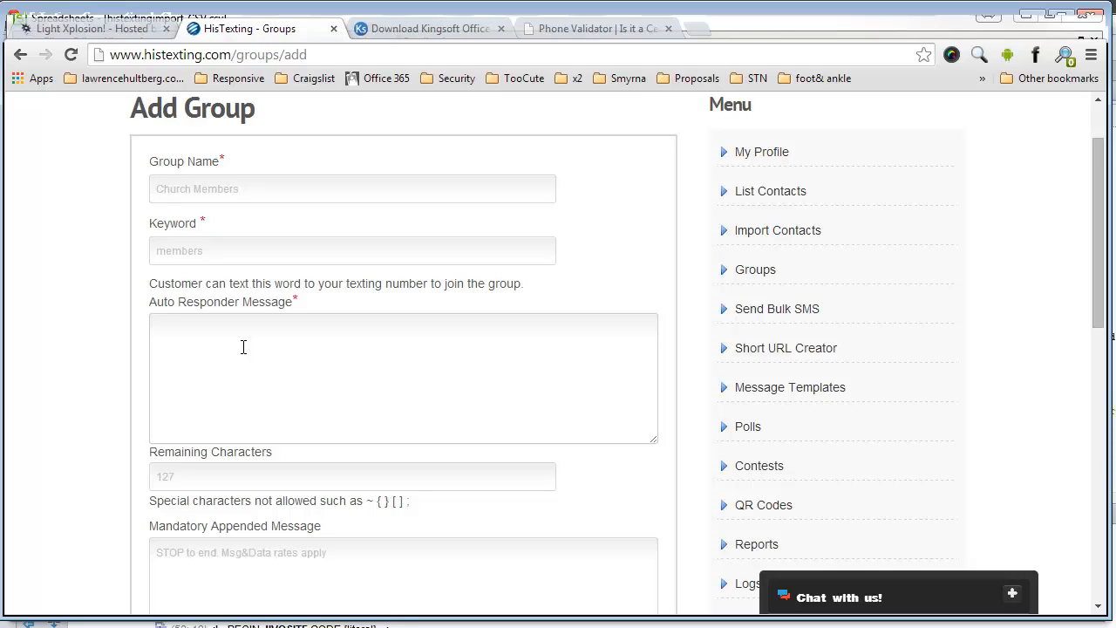
left_click(243, 252)
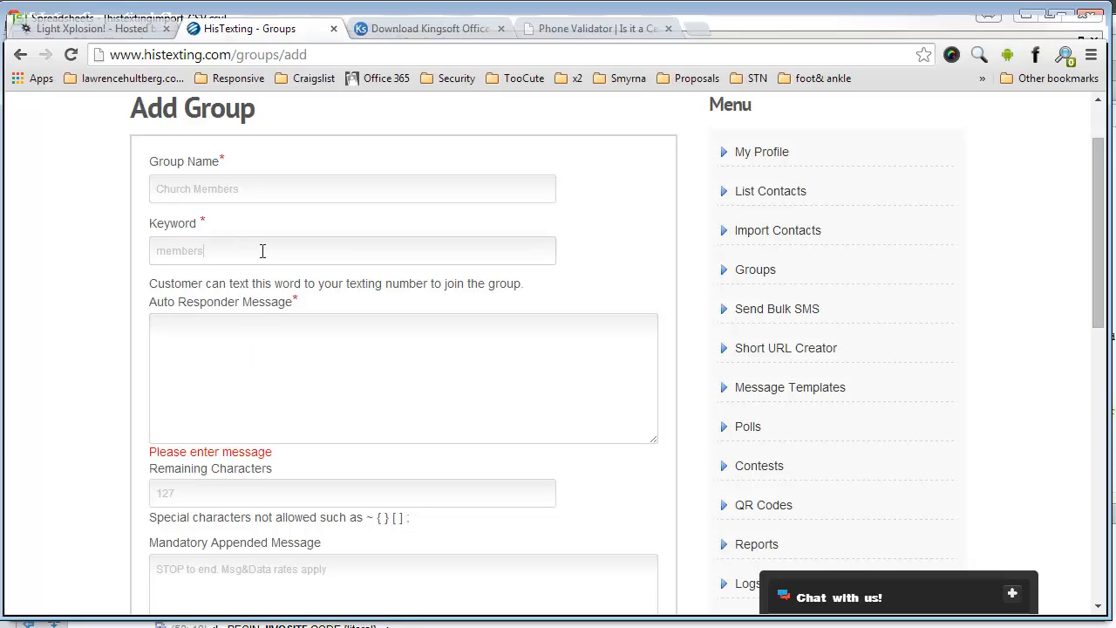
double_click(219, 250)
left_click(237, 250)
left_click_drag(214, 252, 151, 257)
scroll(417, 217, "up", 1)
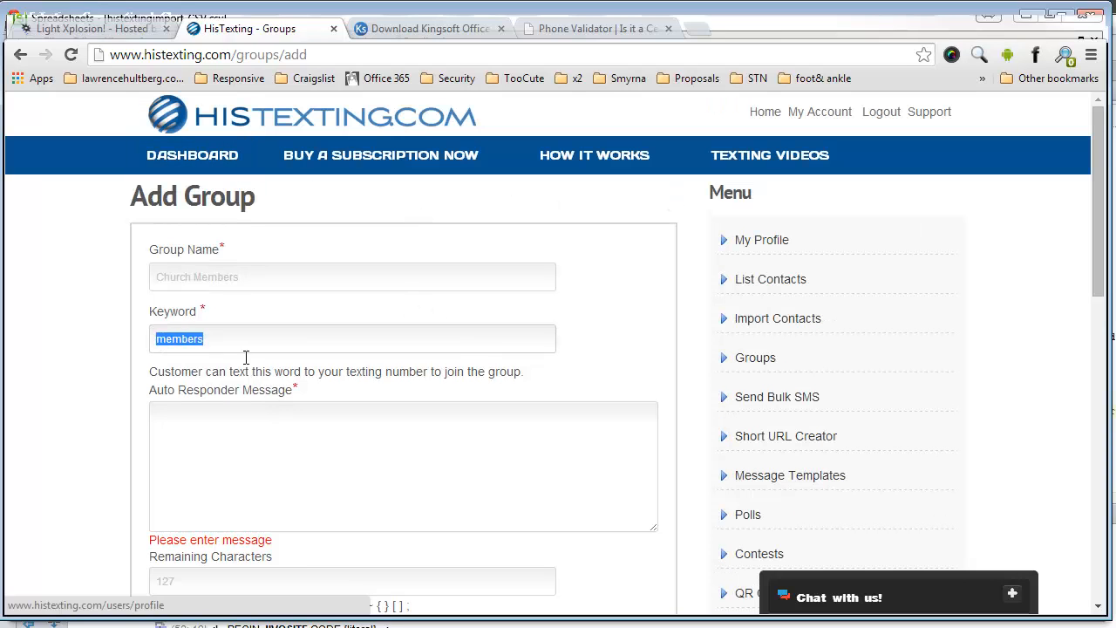
left_click(209, 340)
left_click_drag(209, 340, 150, 339)
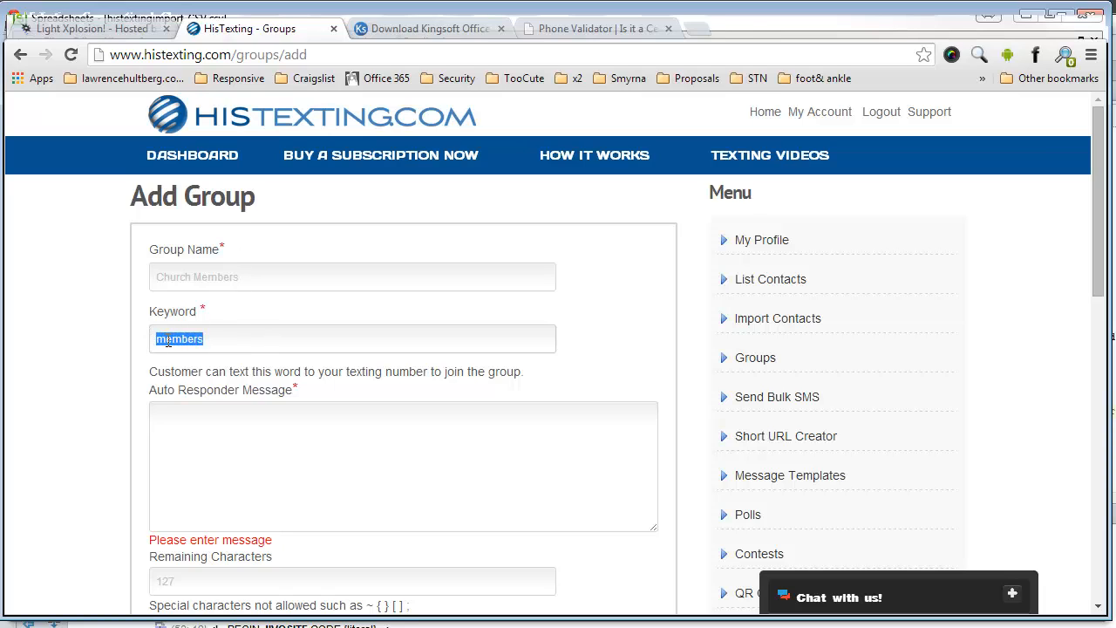
key("Delete")
Step: Write the auto-responder welcome about the church Member Text Messaging Service, trimming its ending
left_click(252, 440)
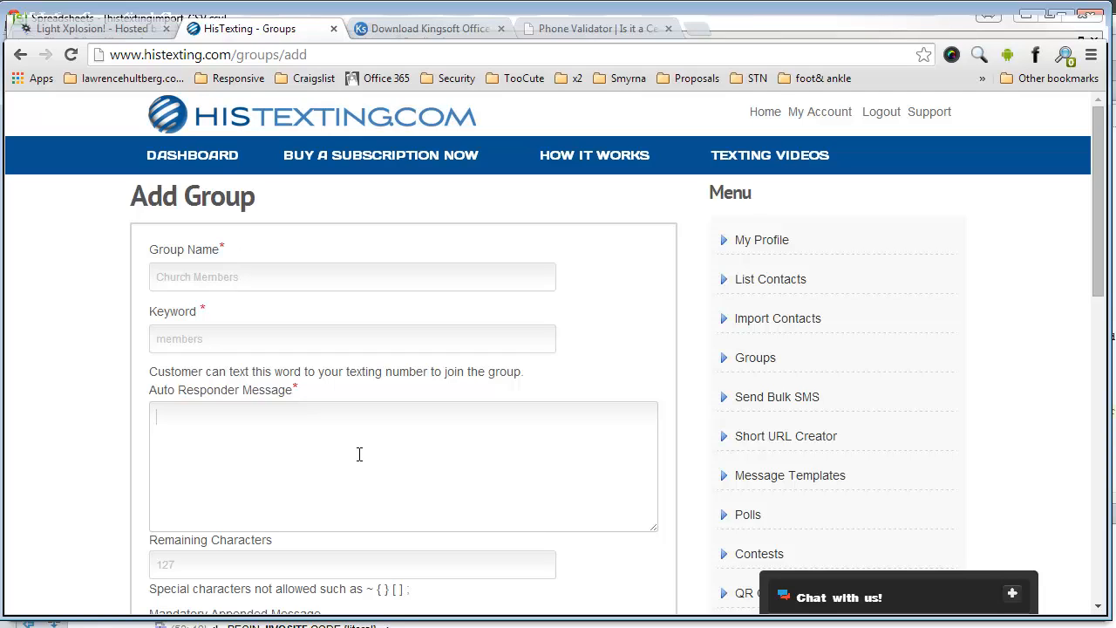
type("Thank you ")
type("for you ")
type("joining our")
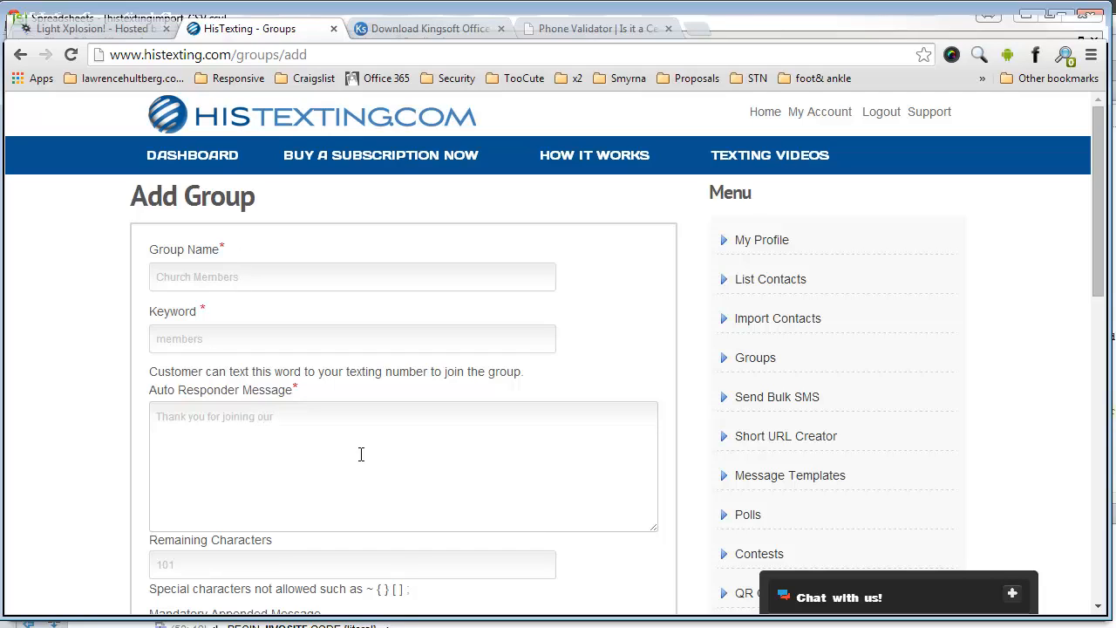
type(" church memb")
key("BackSpace")
key("BackSpace")
key("BackSpace")
key("BackSpace")
key("BackSpace")
type("M Member Text Mess")
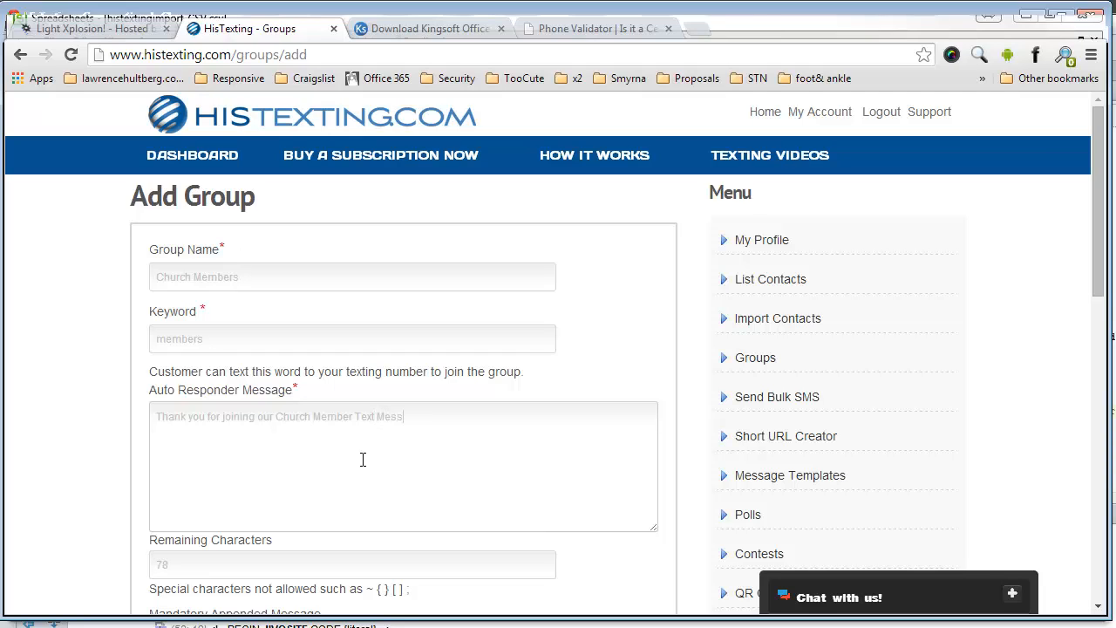
type("aging Service. We wi")
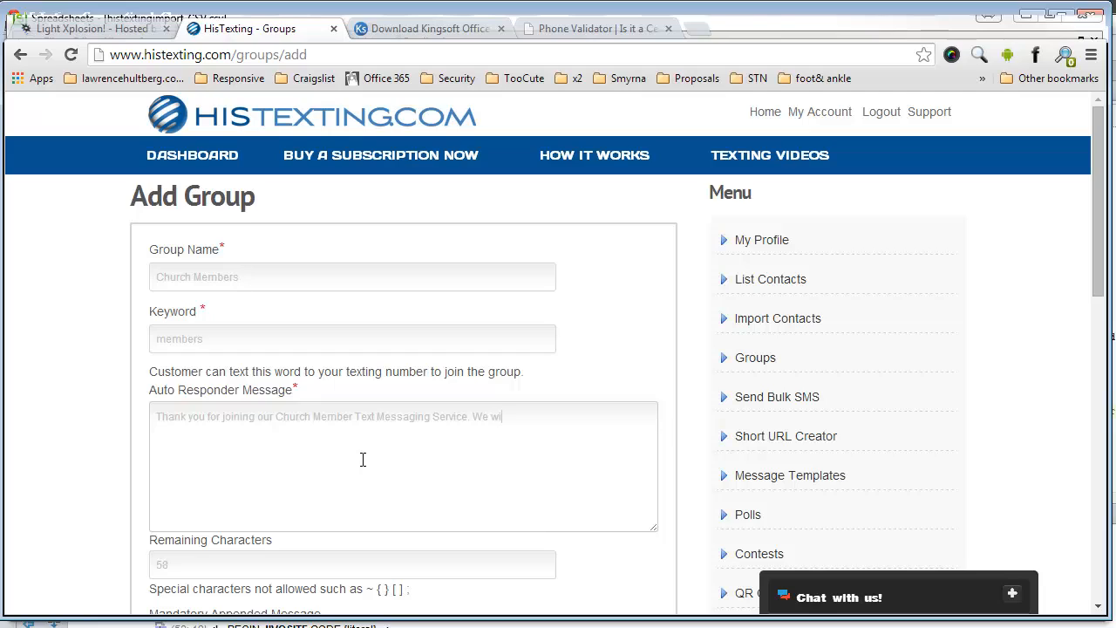
type("ll be messaging you p")
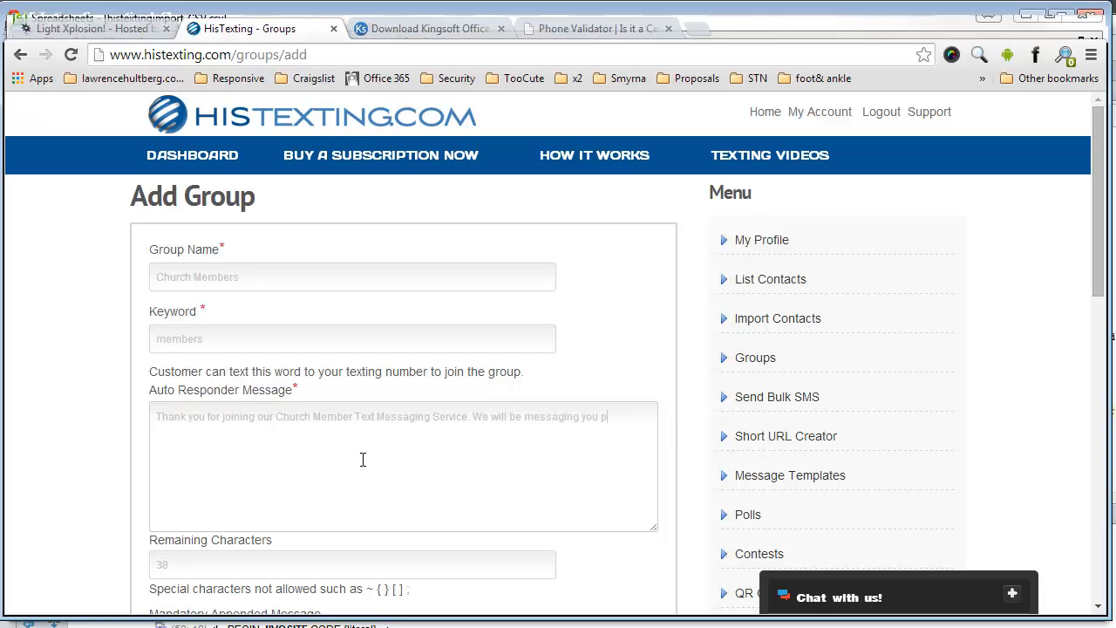
type("eriodically. Please ")
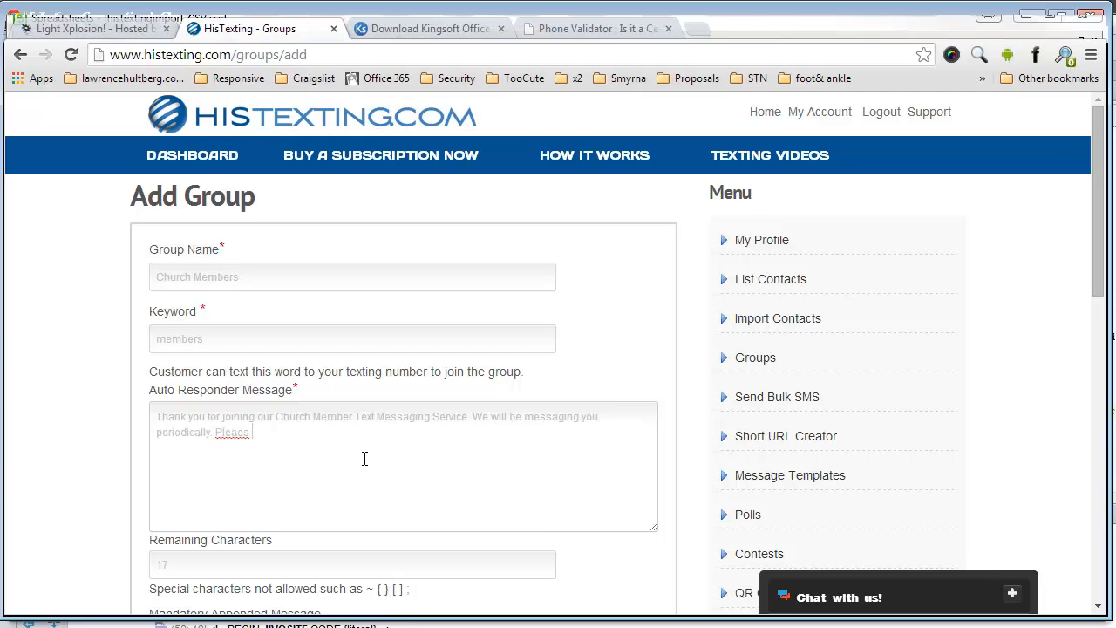
type("add our Church Na")
key("BackSpace")
key("BackSpace")
key("BackSpace")
key("BackSpace")
key("BackSpace")
key("BackSpace")
key("BackSpace")
key("BackSpace")
key("BackSpace")
key("BackSpace")
key("BackSpace")
key("BackSpace")
key("BackSpace")
key("BackSpace")
key("BackSpace")
key("BackSpace")
key("BackSpace")
key("BackSpace")
key("BackSpace")
key("BackSpace")
key("BackSpace")
left_click(206, 422)
key("BackSpace")
key("BackSpace")
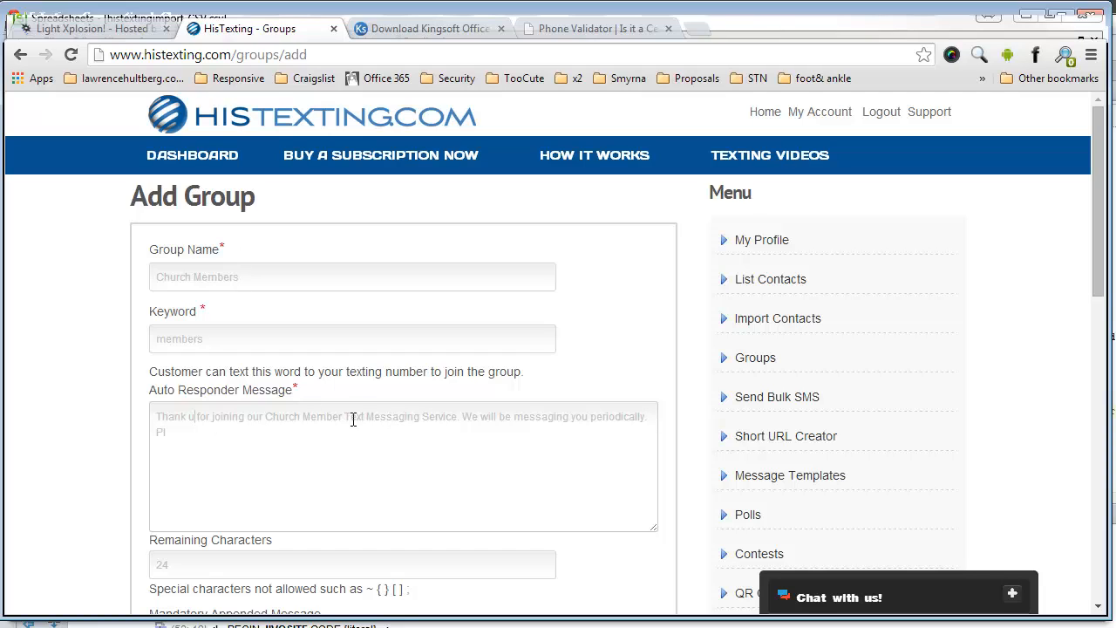
Step: Replace 'Text Messaging' with 'SMS' and append 'Please add us to your contacts.'
left_click_drag(344, 419, 422, 420)
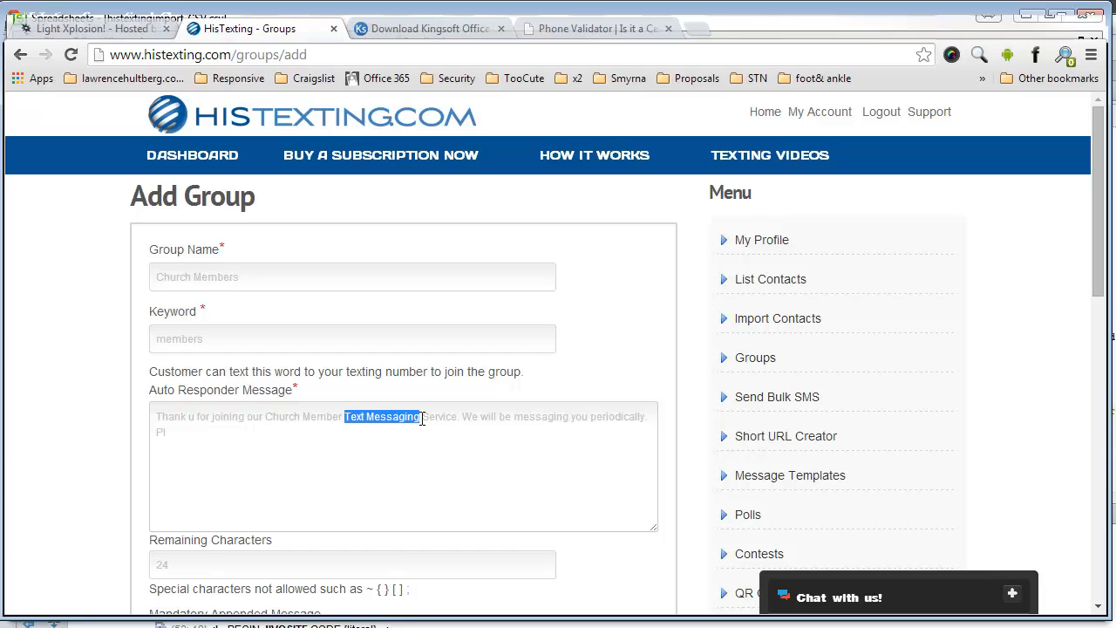
type("SMS")
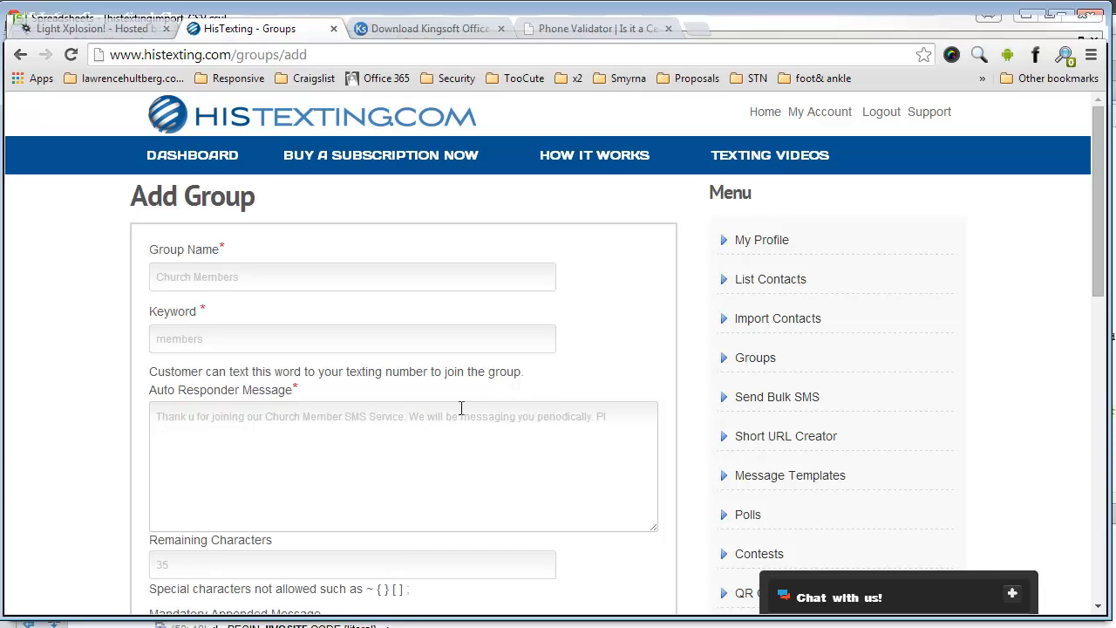
left_click(634, 425)
type("ease add us to your contacts.")
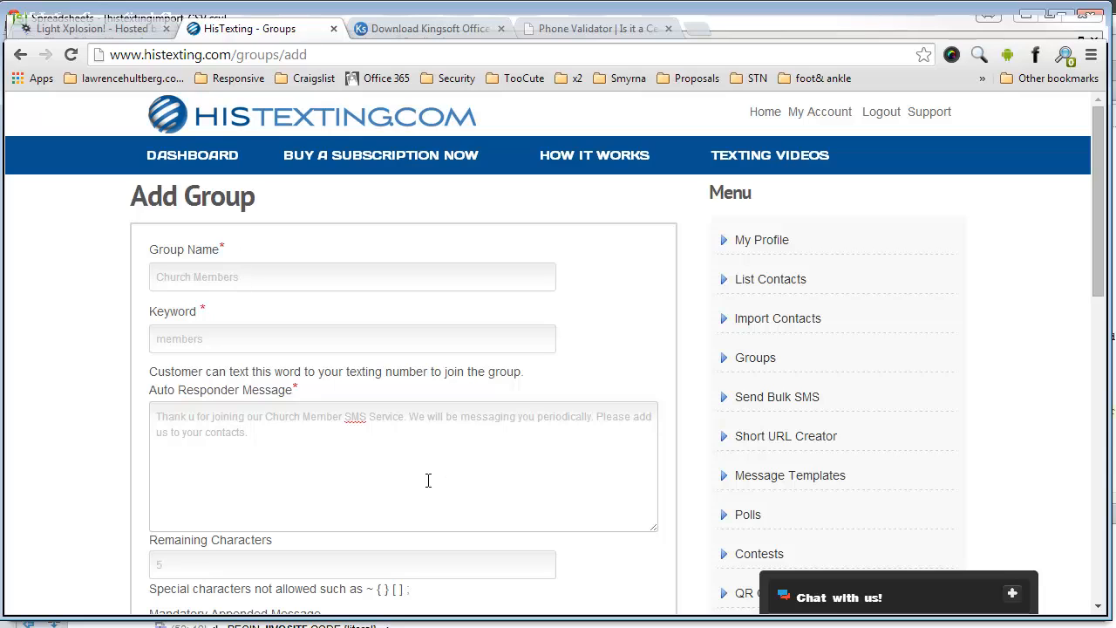
scroll(419, 466, "down", 4)
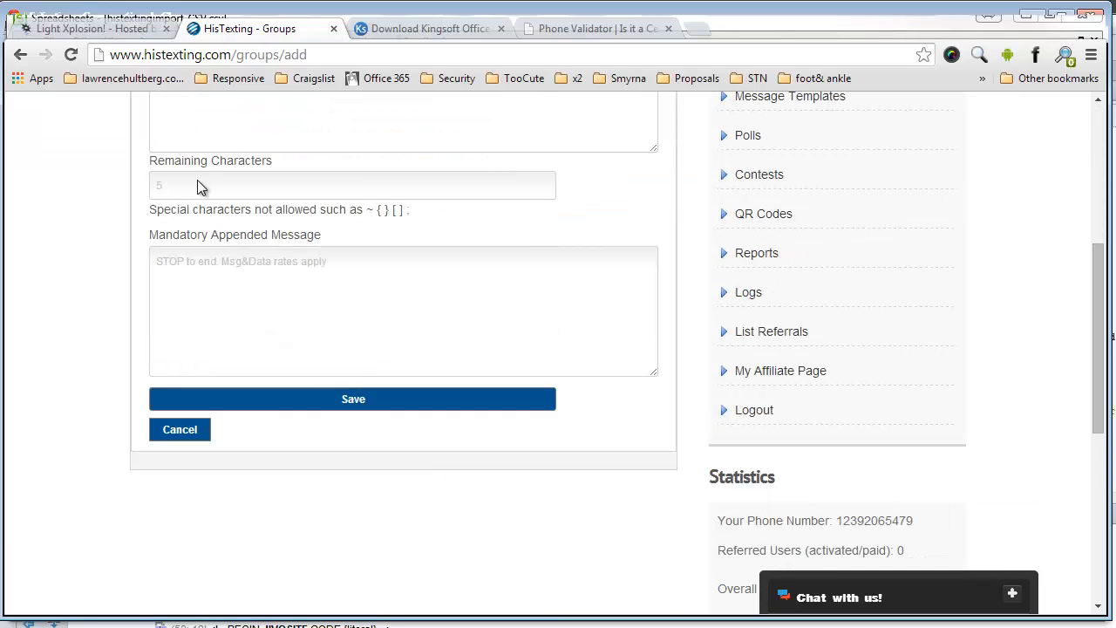
Step: Save the Church Members group with keyword members, confirm it is listed, then go to Import Contacts
left_click(296, 405)
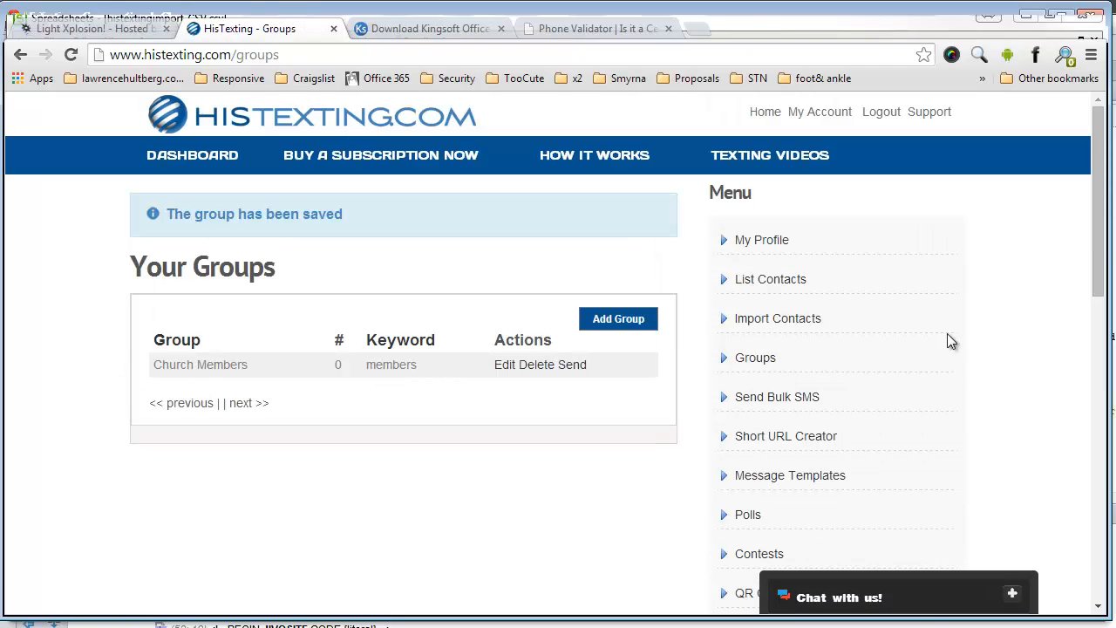
left_click(759, 325)
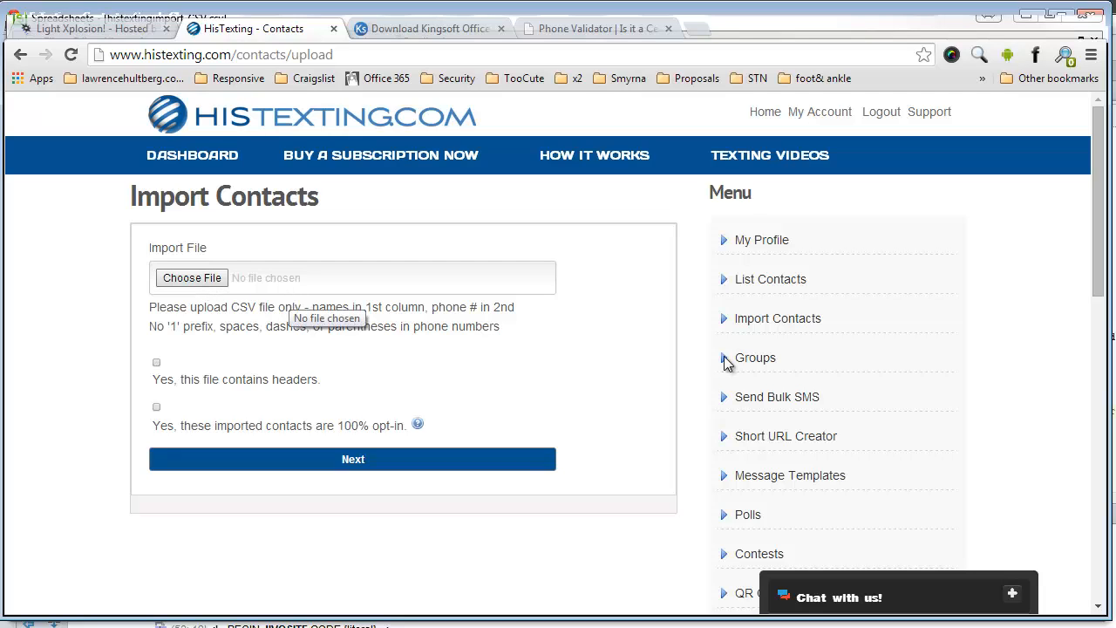
left_click(772, 363)
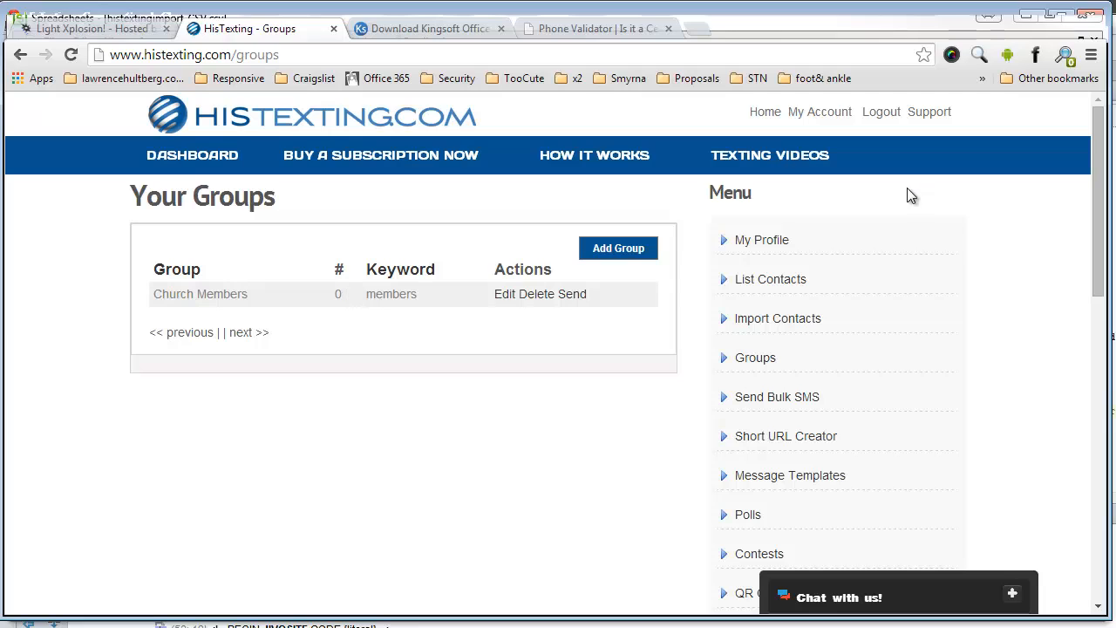
left_click(764, 319)
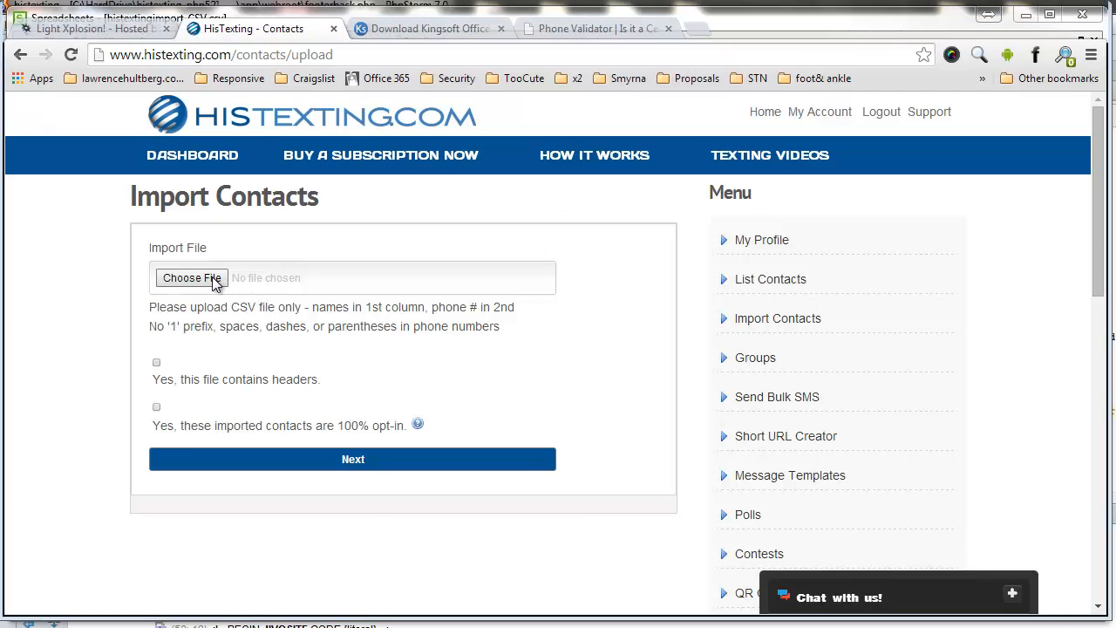
Step: Upload histextingimport_CSV.csv, marking it as having a header row and opt-in contacts
left_click(216, 284)
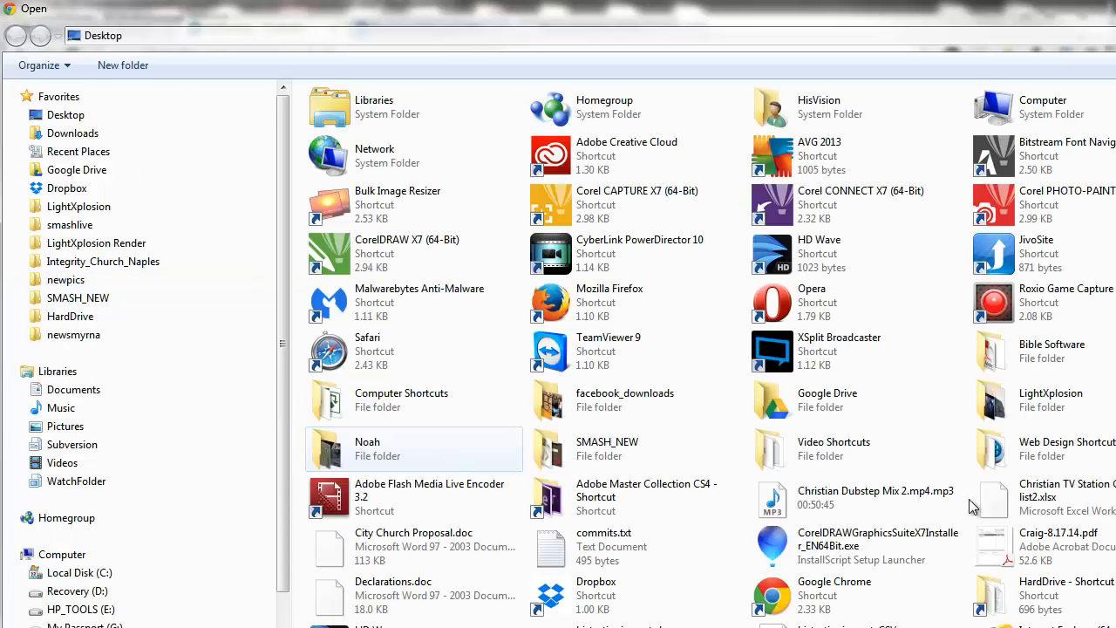
scroll(489, 523, "down", 4)
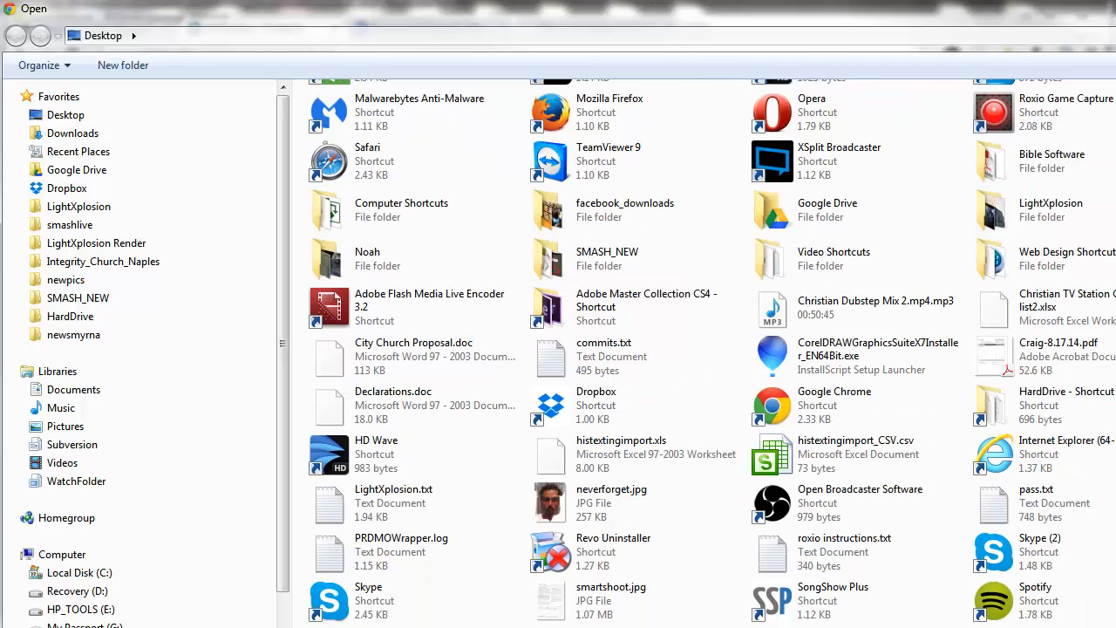
left_click(779, 449)
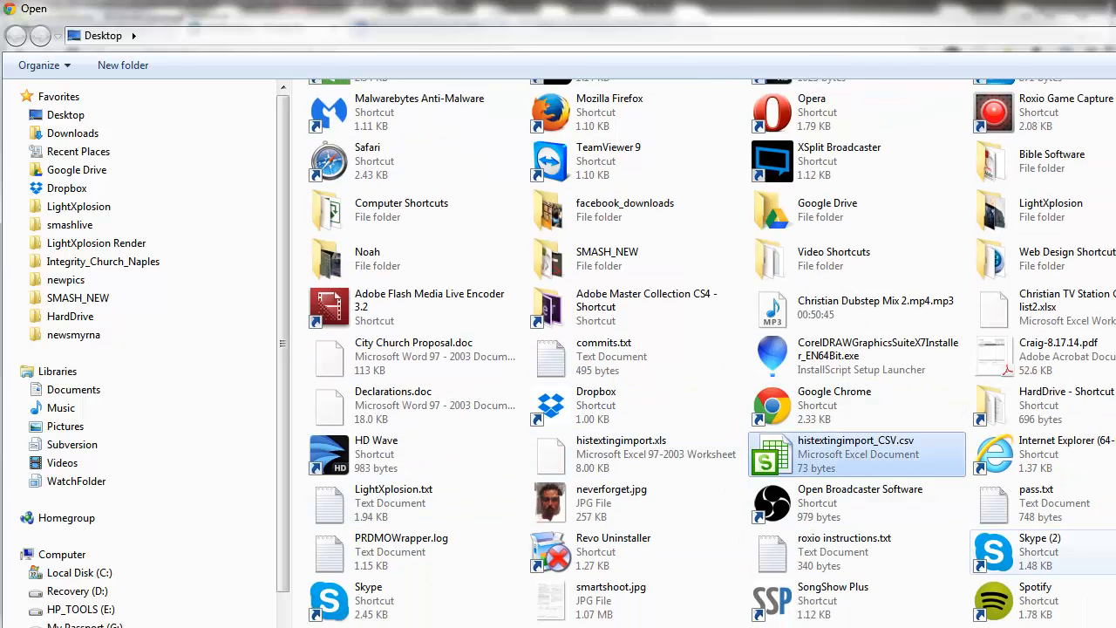
key("Return")
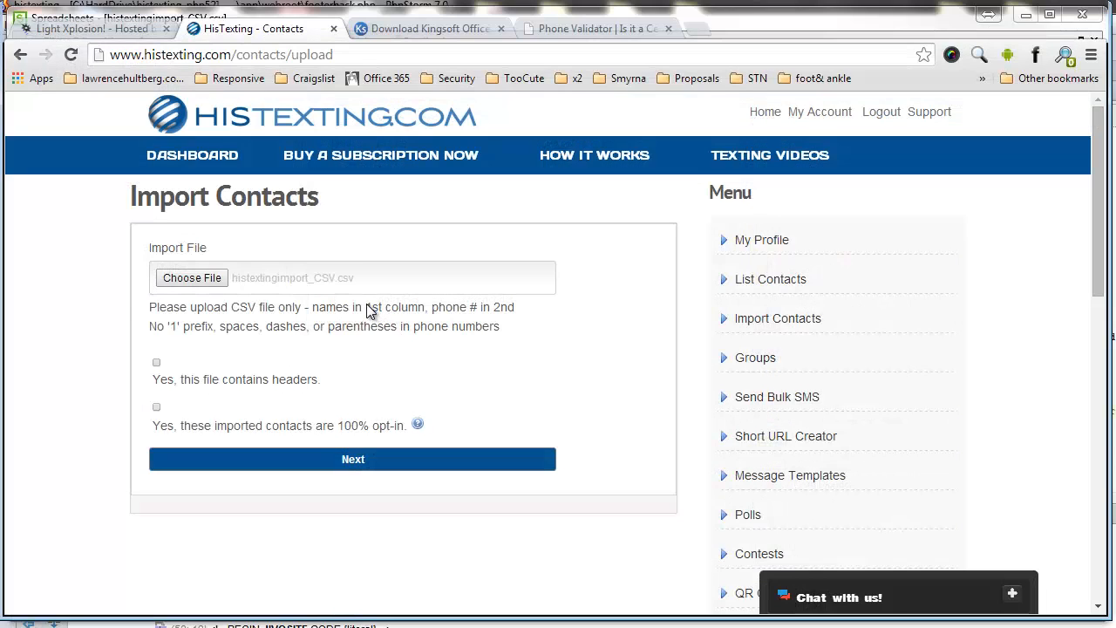
left_click(156, 362)
left_click(157, 407)
left_click(302, 460)
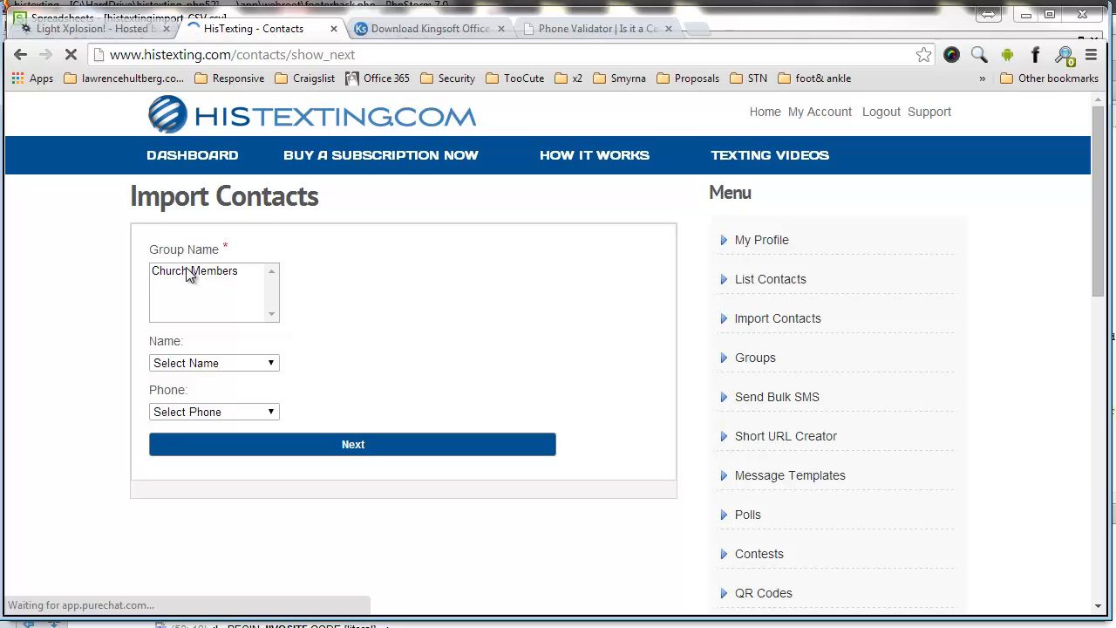
Step: Assign the contacts to Church Members, map Name to Name and Phone to Cell Phones, and finish
left_click(195, 271)
left_click(207, 364)
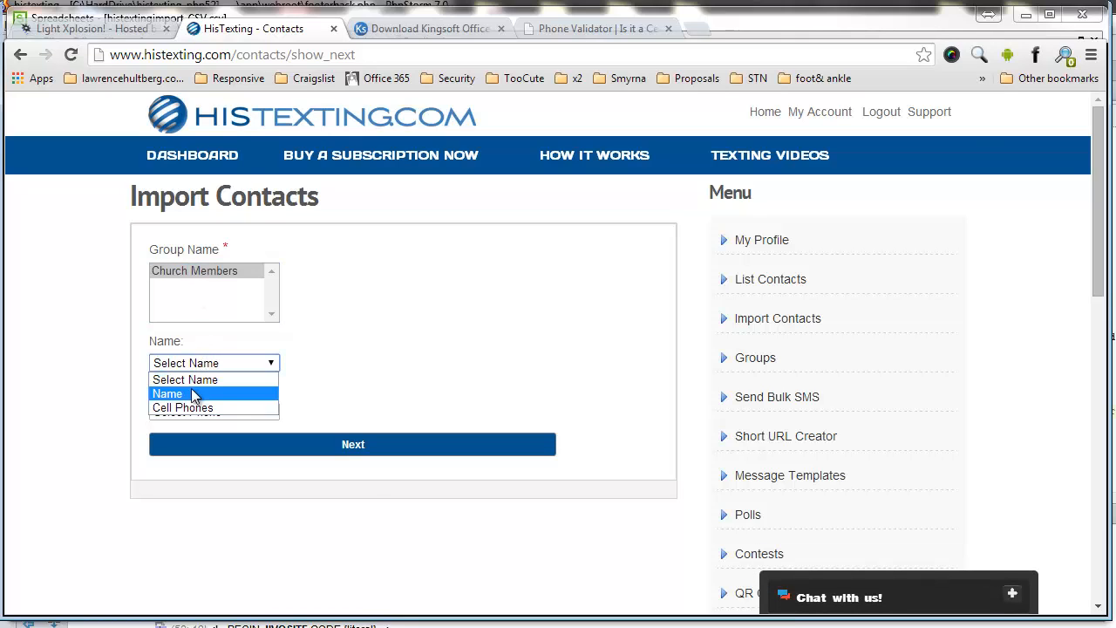
left_click(194, 394)
left_click(189, 411)
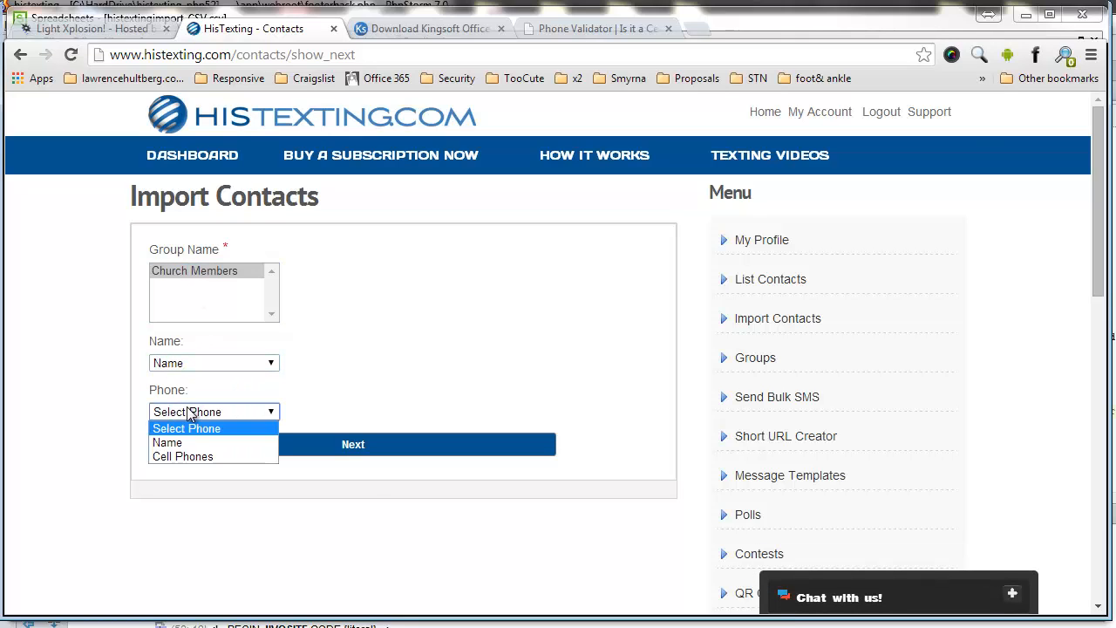
left_click(184, 455)
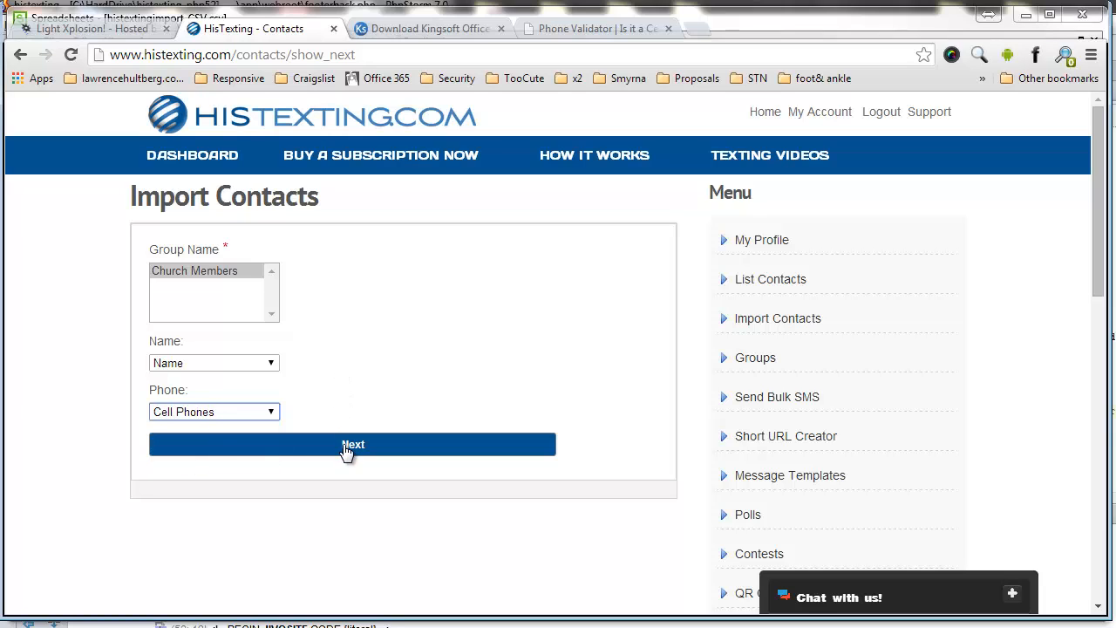
left_click(349, 443)
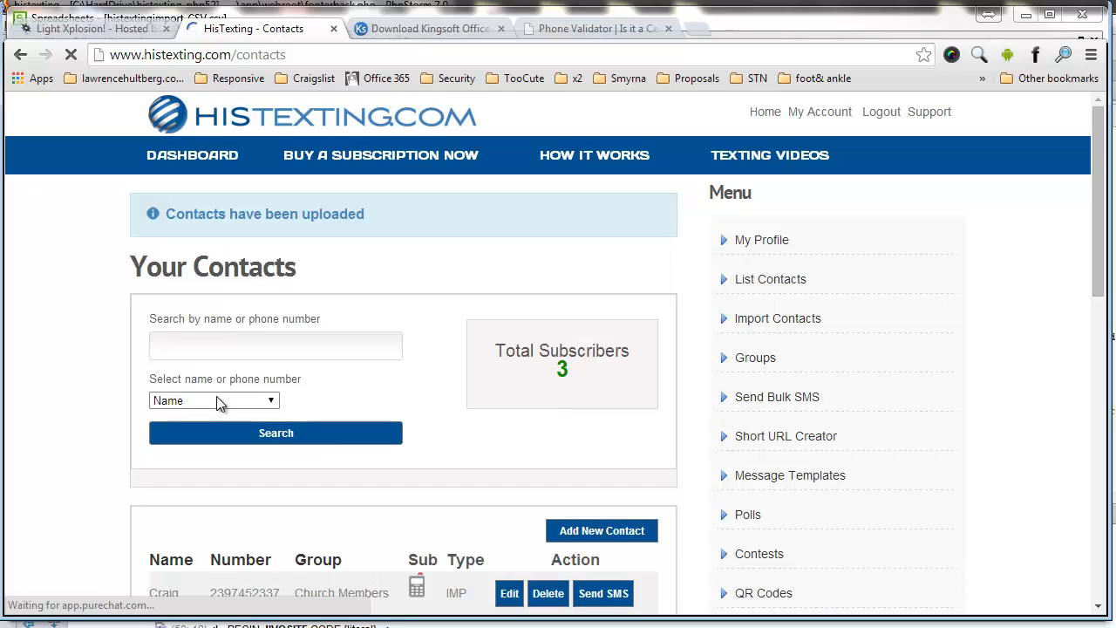
scroll(74, 314, "down", 2)
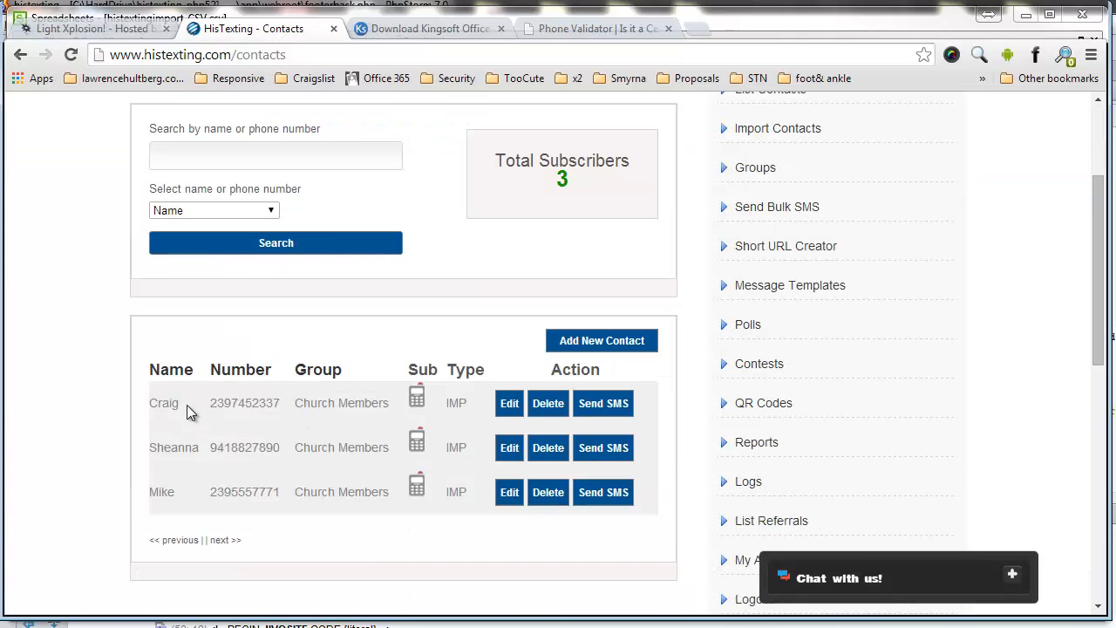
scroll(266, 404, "up", 2)
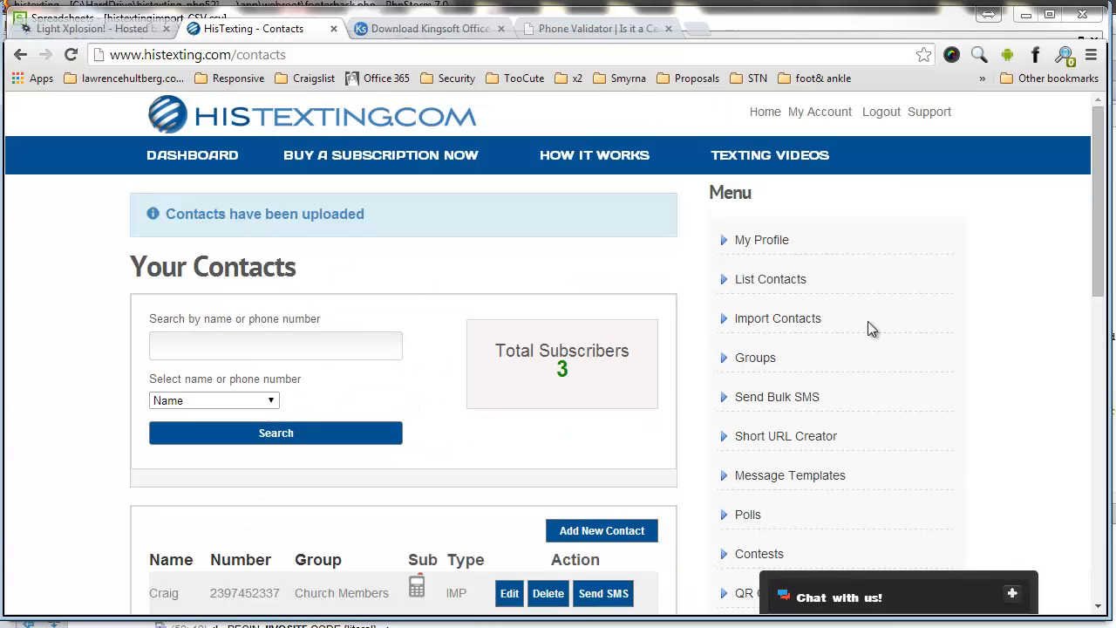
left_click_drag(238, 50, 312, 50)
left_click(797, 293)
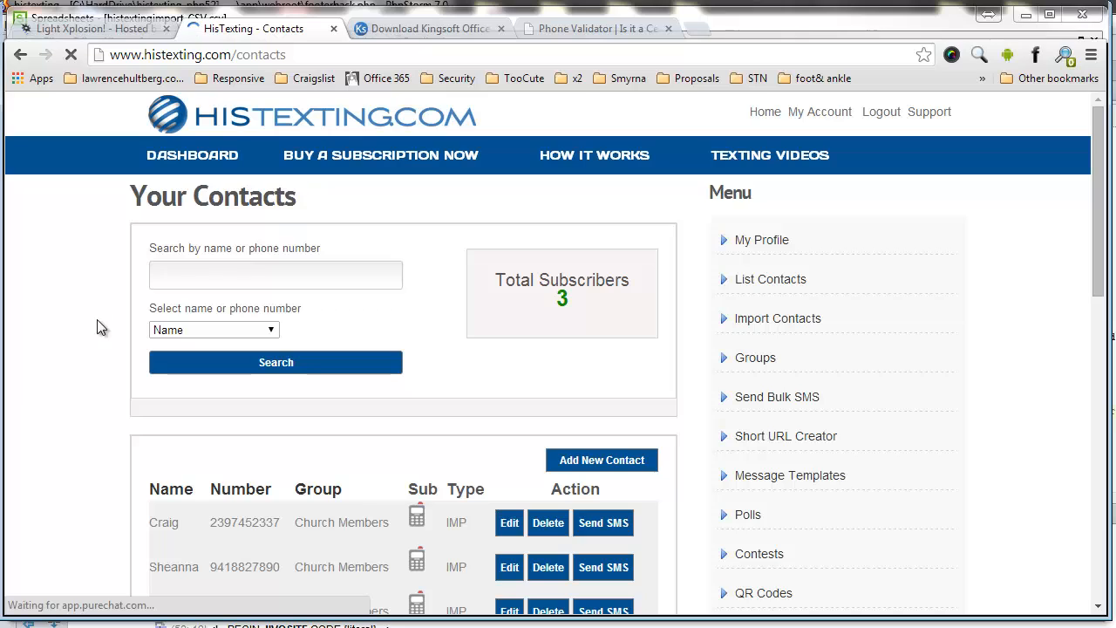
left_click(208, 333)
left_click(209, 332)
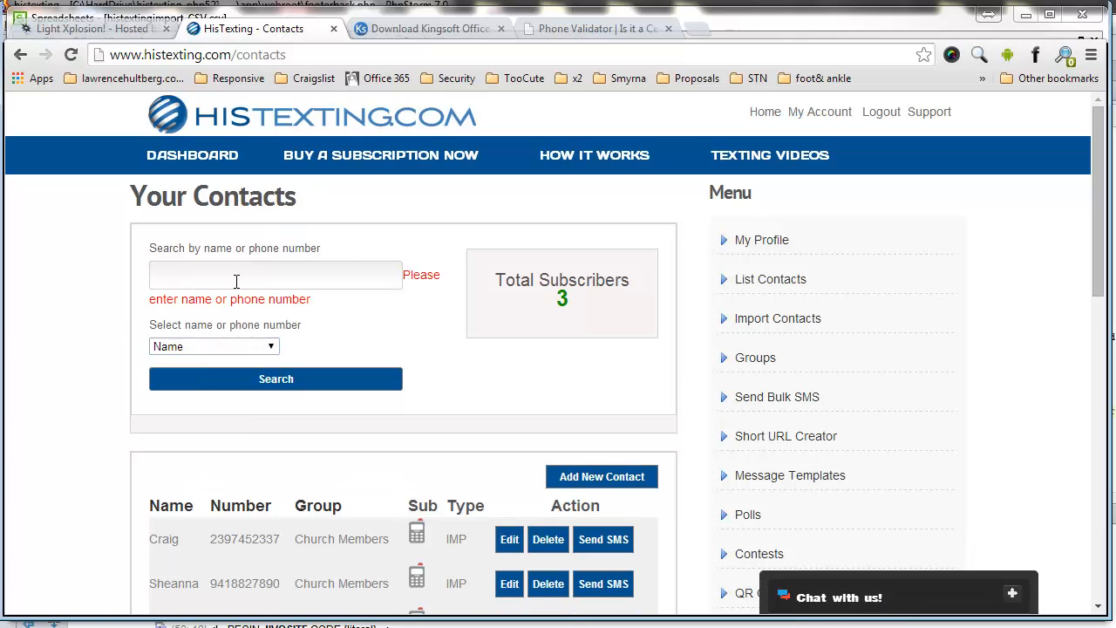
scroll(391, 310, "down", 2)
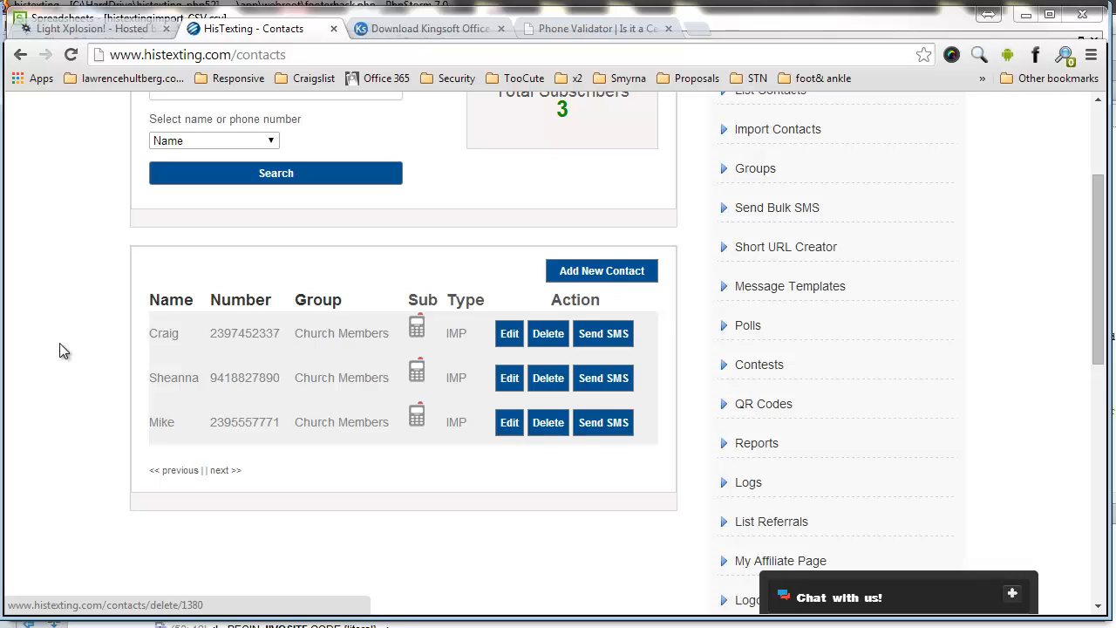
left_click_drag(294, 335, 352, 320)
left_click(293, 343)
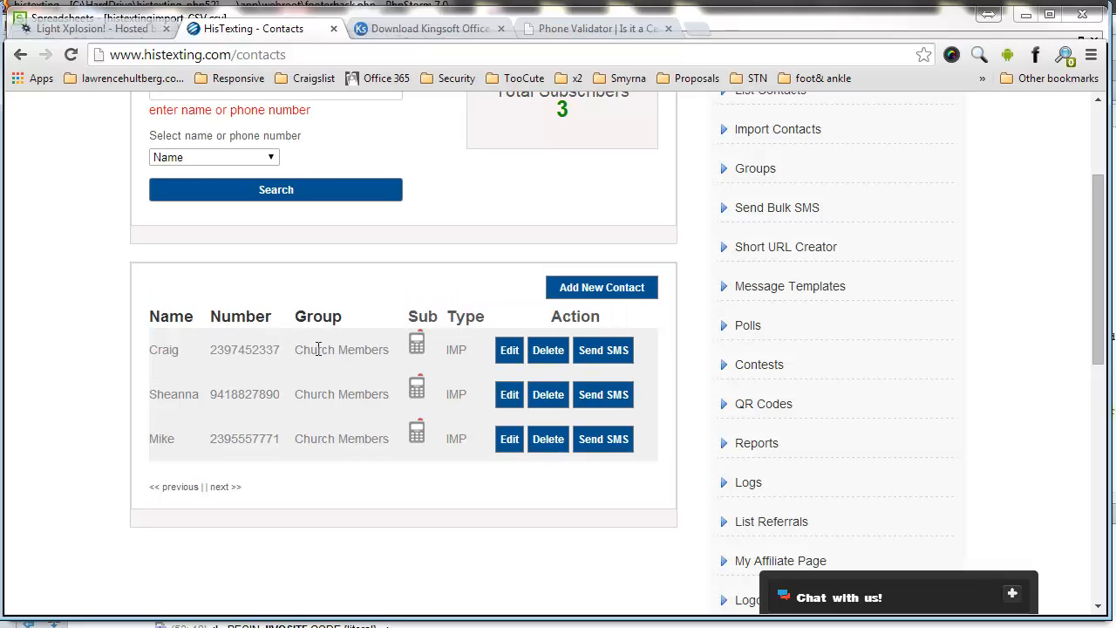
mouse_move(292, 346)
left_mouse_down()
mouse_move(387, 350)
mouse_move(293, 353)
left_mouse_up()
left_click(387, 349)
left_click(294, 353)
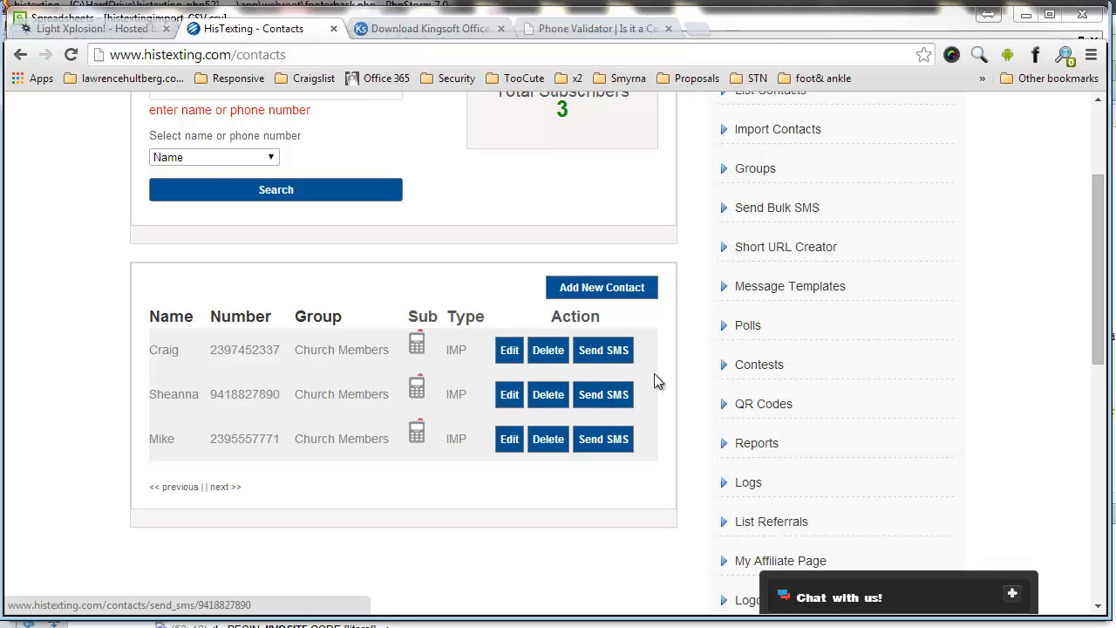
scroll(732, 296, "up", 3)
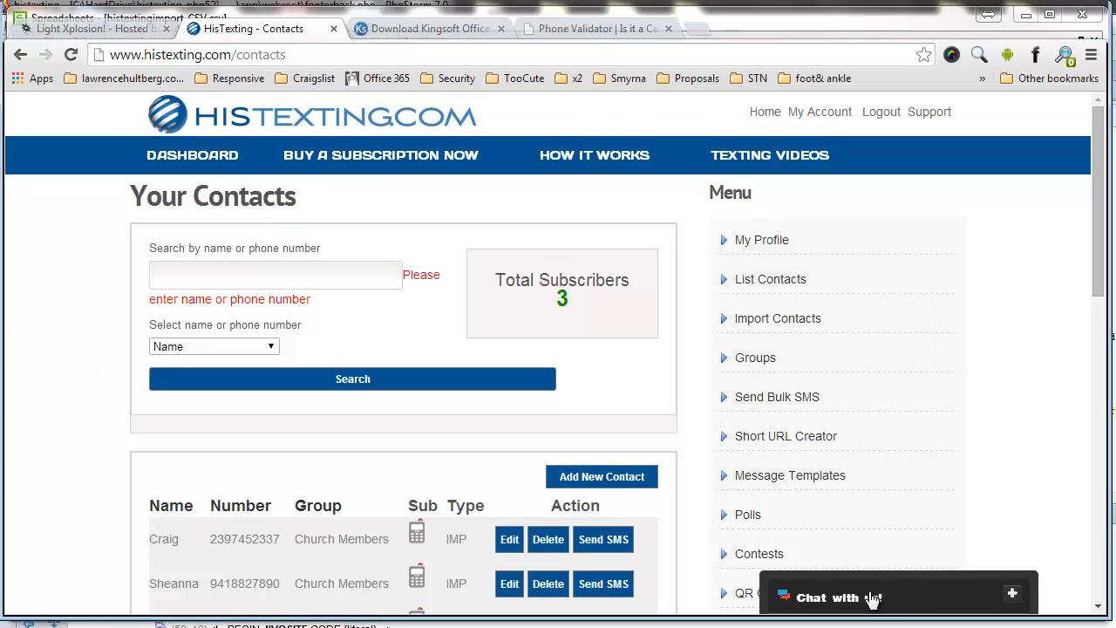
left_click_drag(1097, 300, 1089, 430)
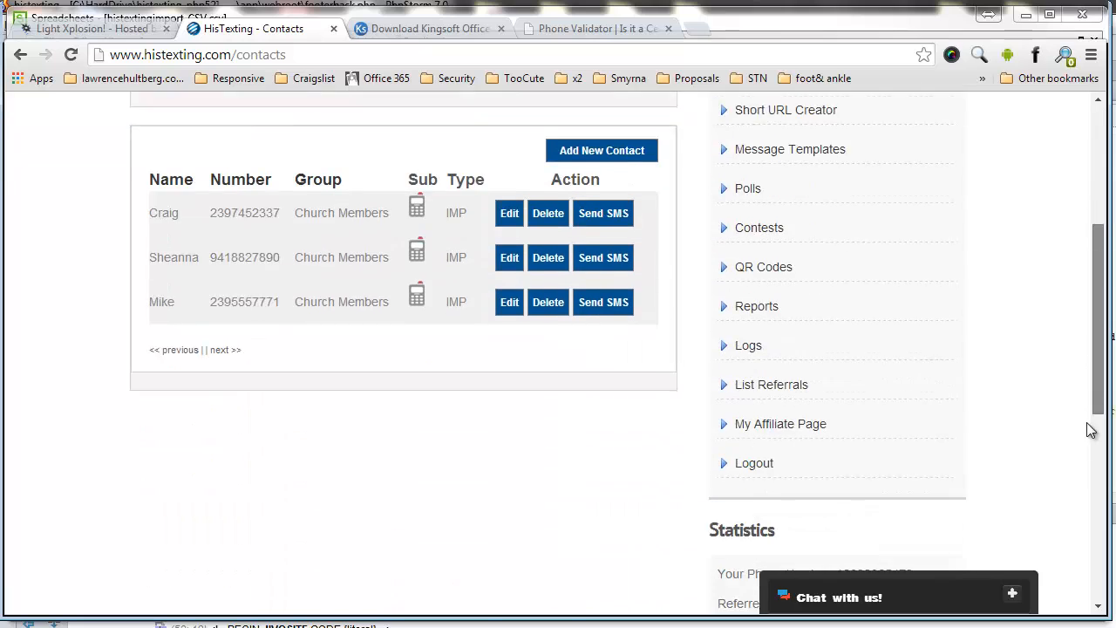
scroll(1090, 430, "down", 5)
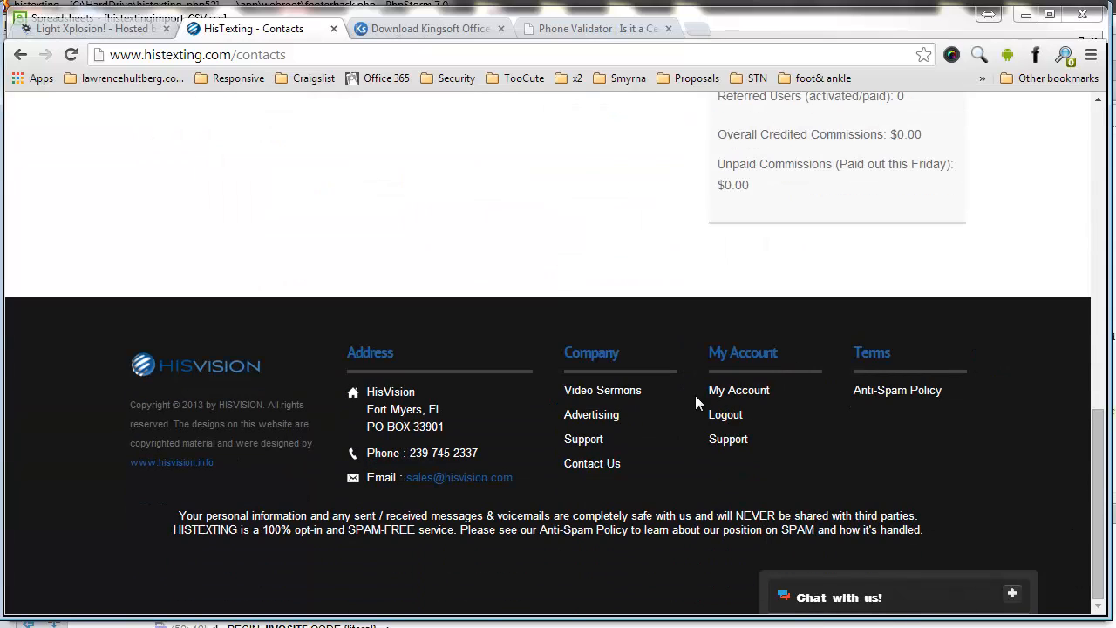
Step: Browse the HisVision Support Forum in a new tab, then return to the HisTexting Contacts tab
left_click(575, 446)
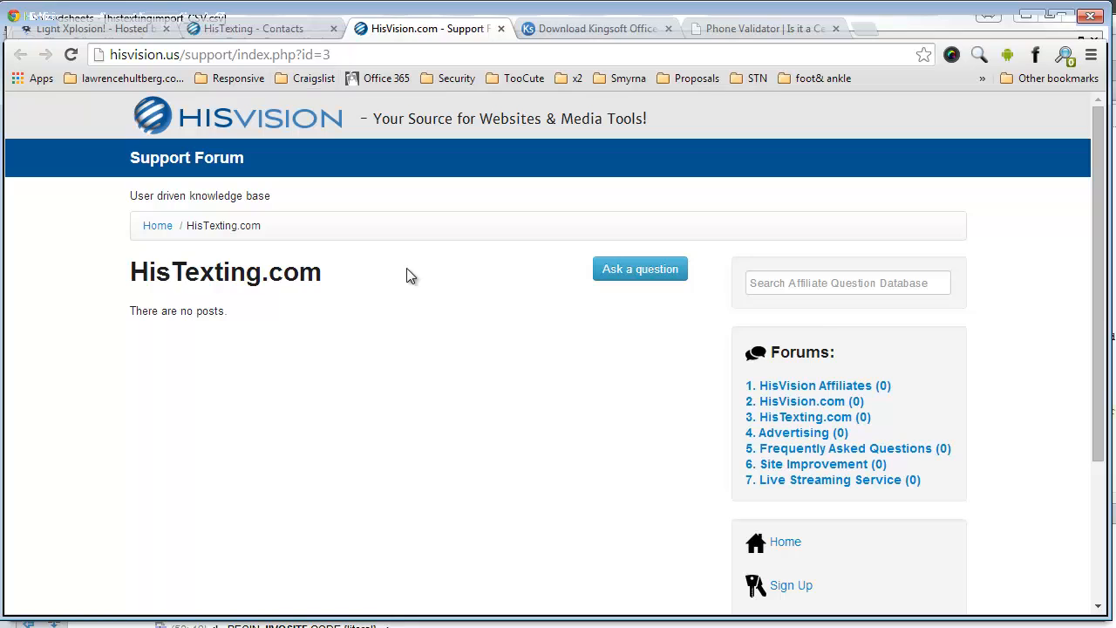
scroll(807, 321, "down", 3)
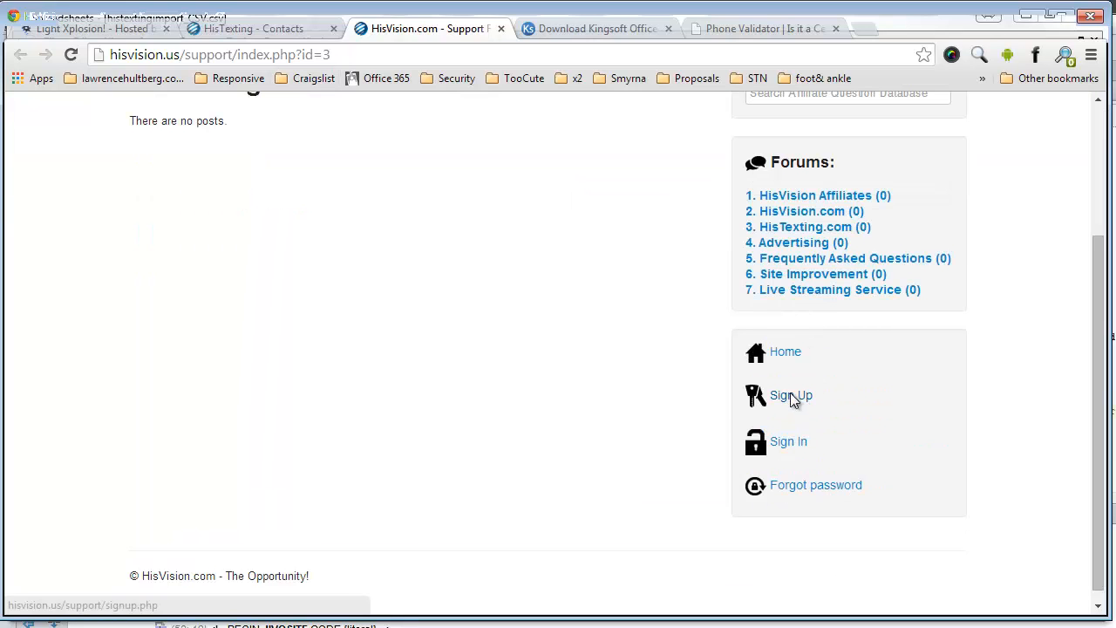
scroll(520, 331, "up", 3)
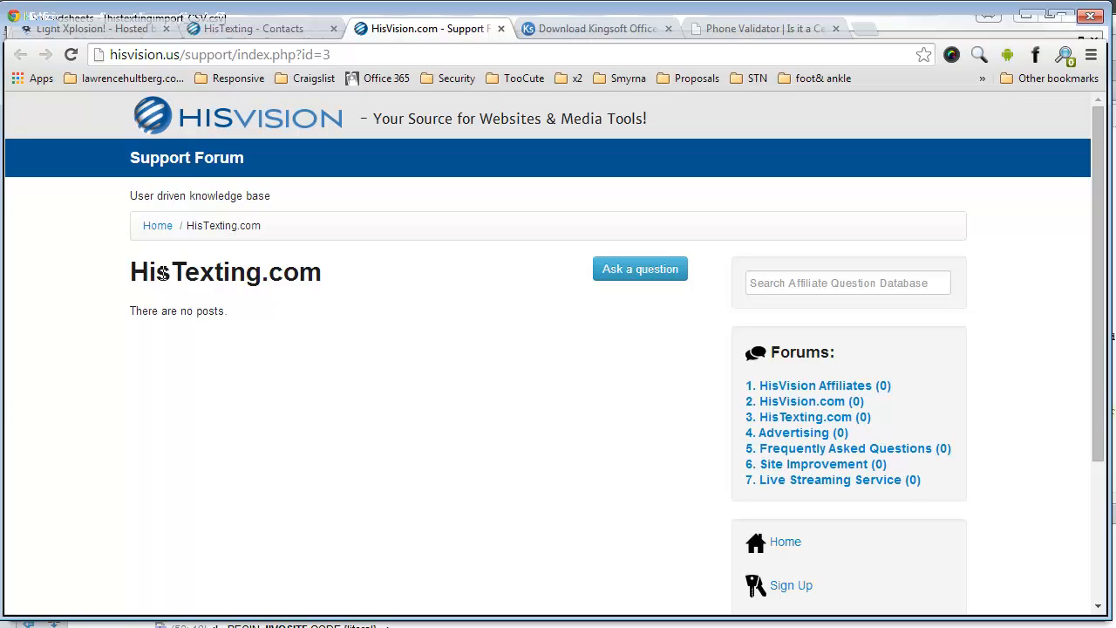
left_click(258, 31)
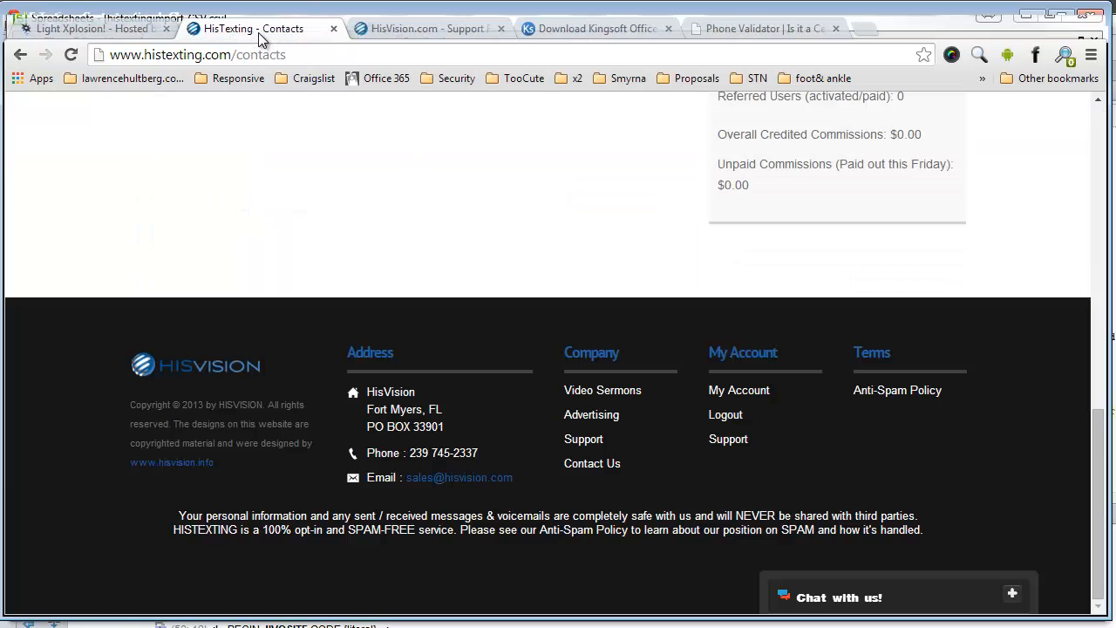
scroll(552, 393, "up", 10)
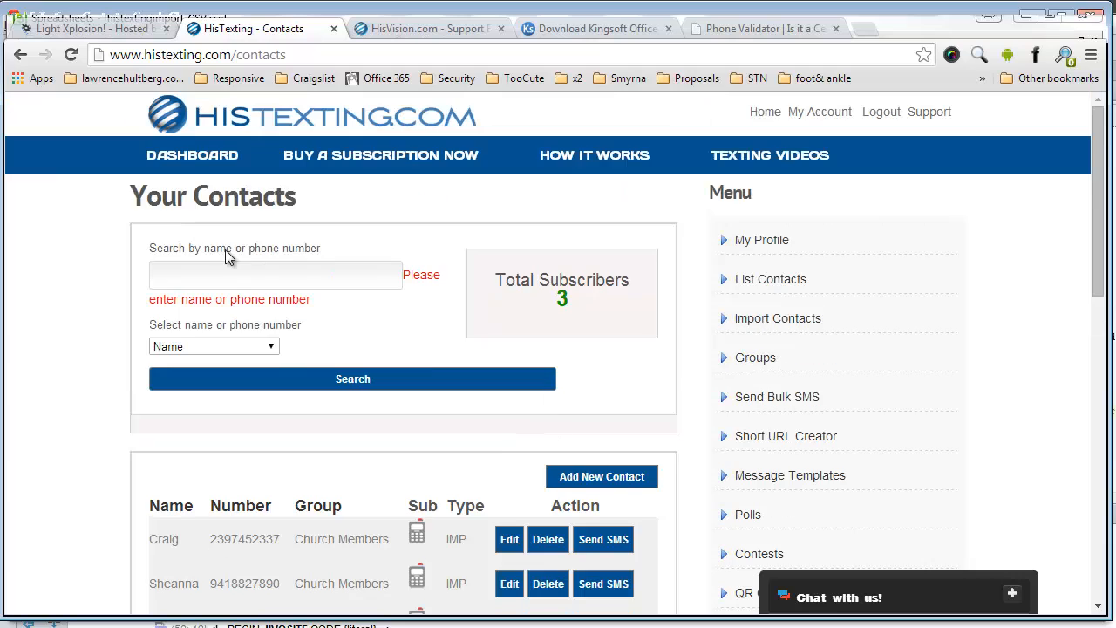